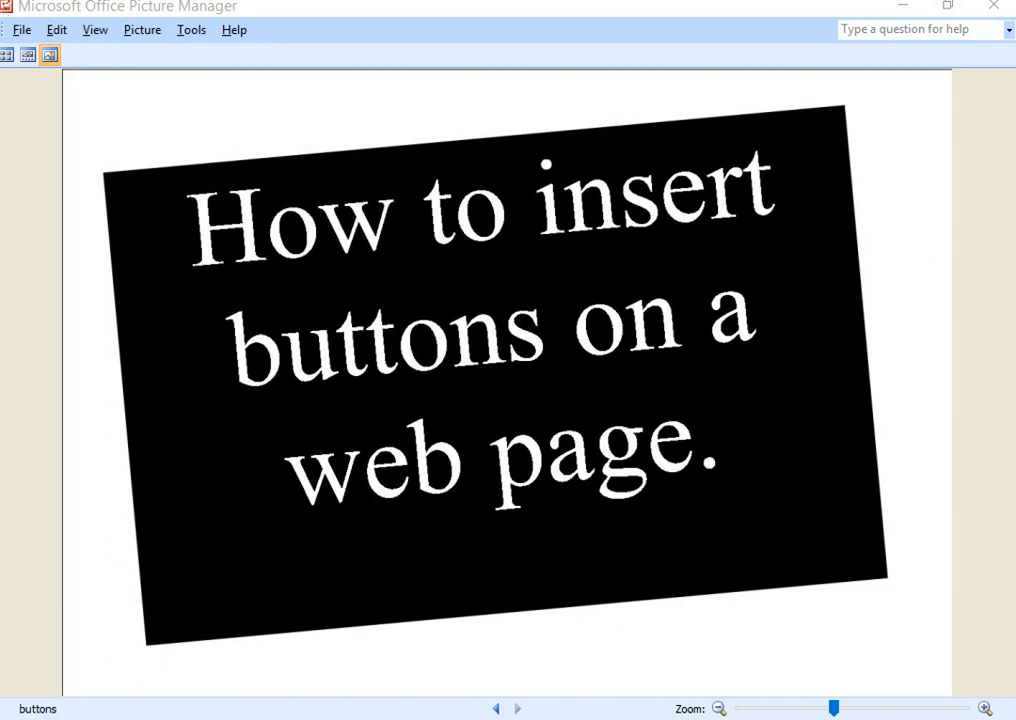
Launch Microsoft Office Publisher 2007 in a maximized window and show the Web Sites templates
key(super)
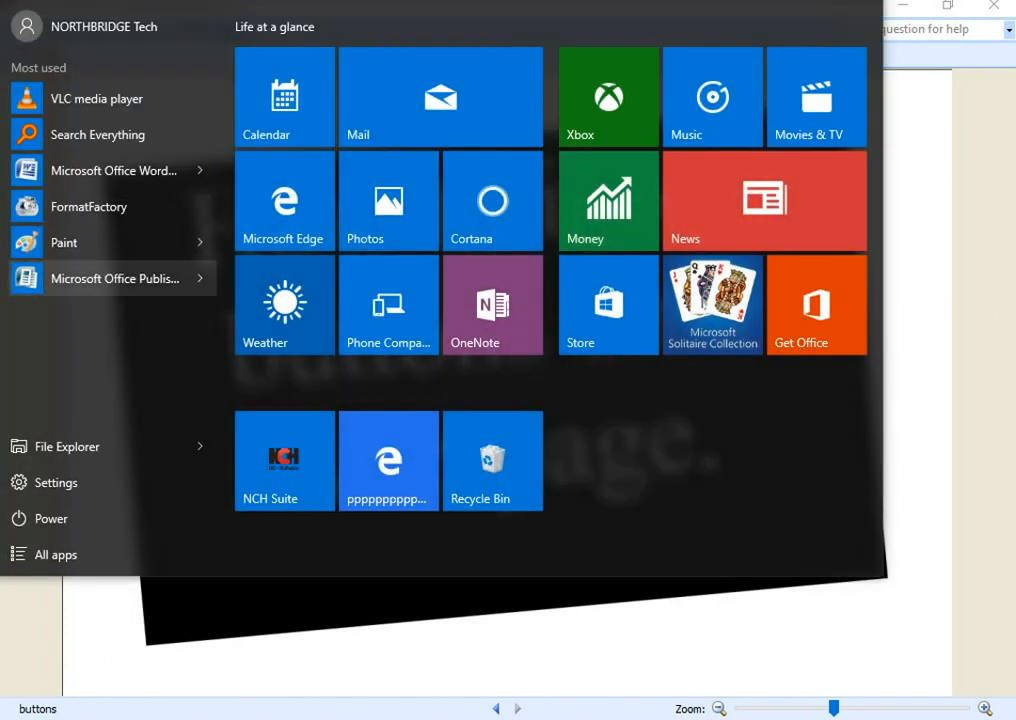
key(Escape)
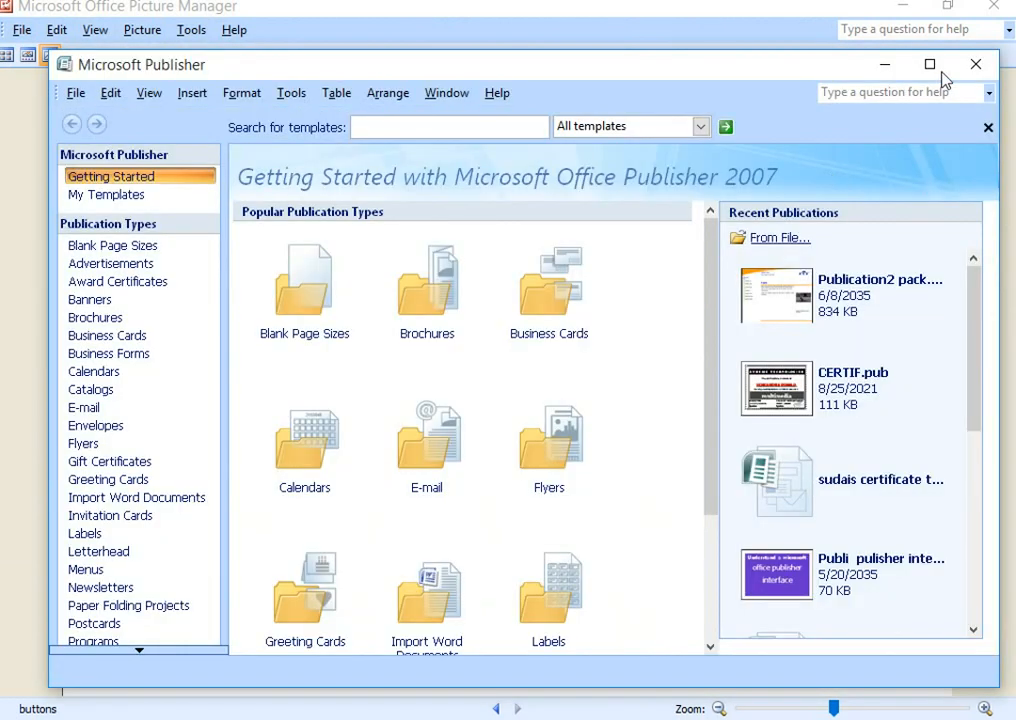
click(930, 65)
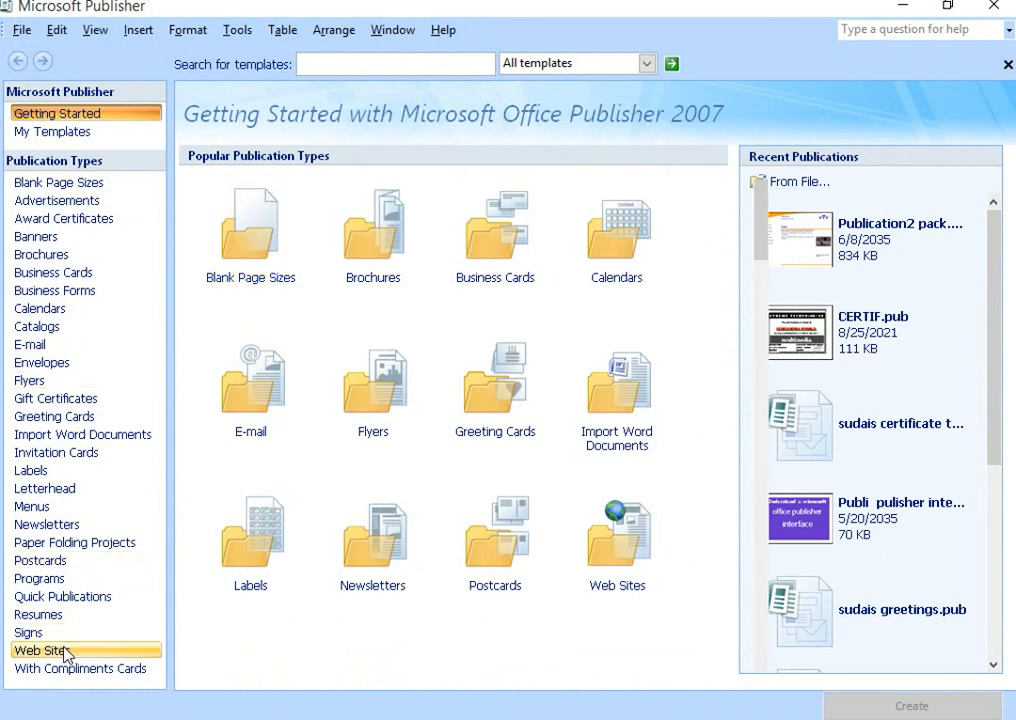
click(66, 652)
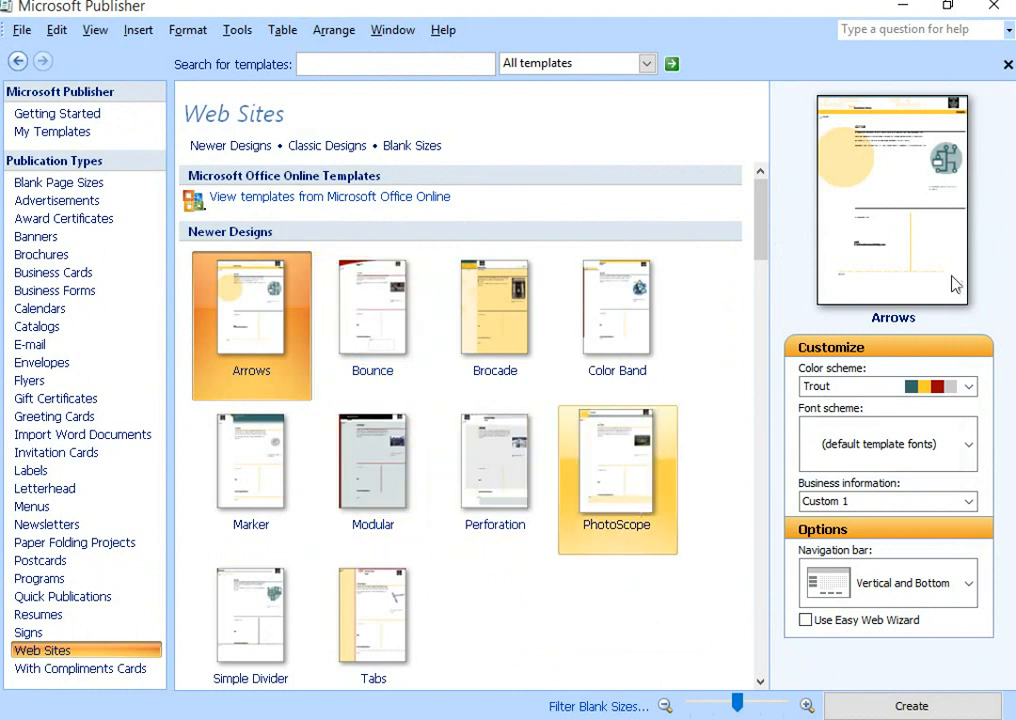
Try the Tropics and Waterfall color schemes on the web site templates
click(910, 387)
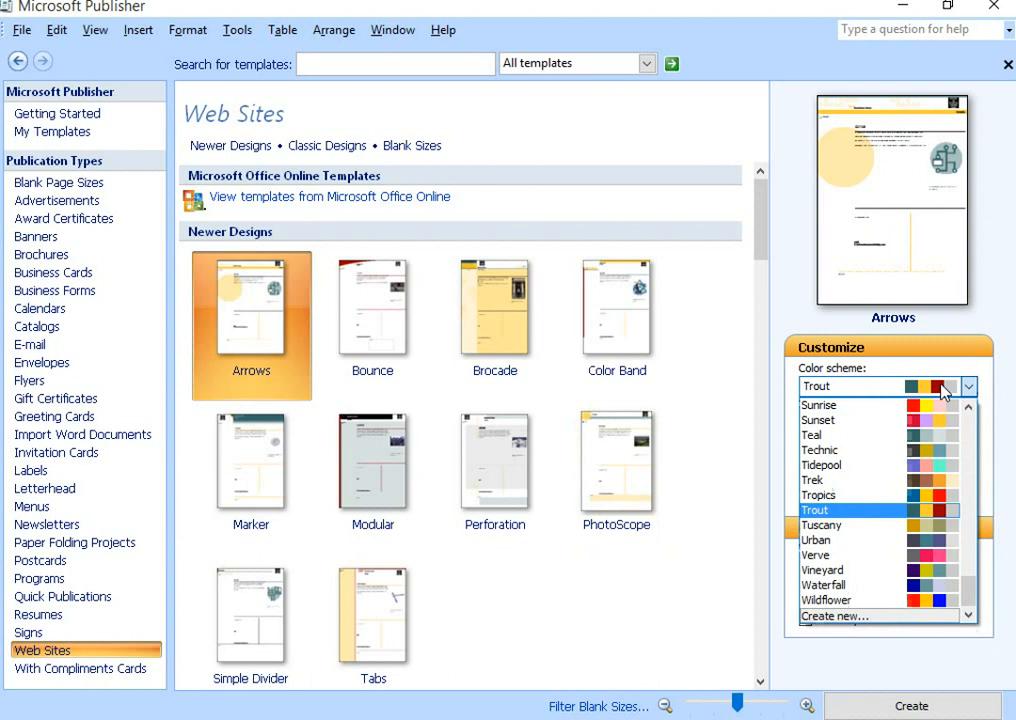
click(900, 495)
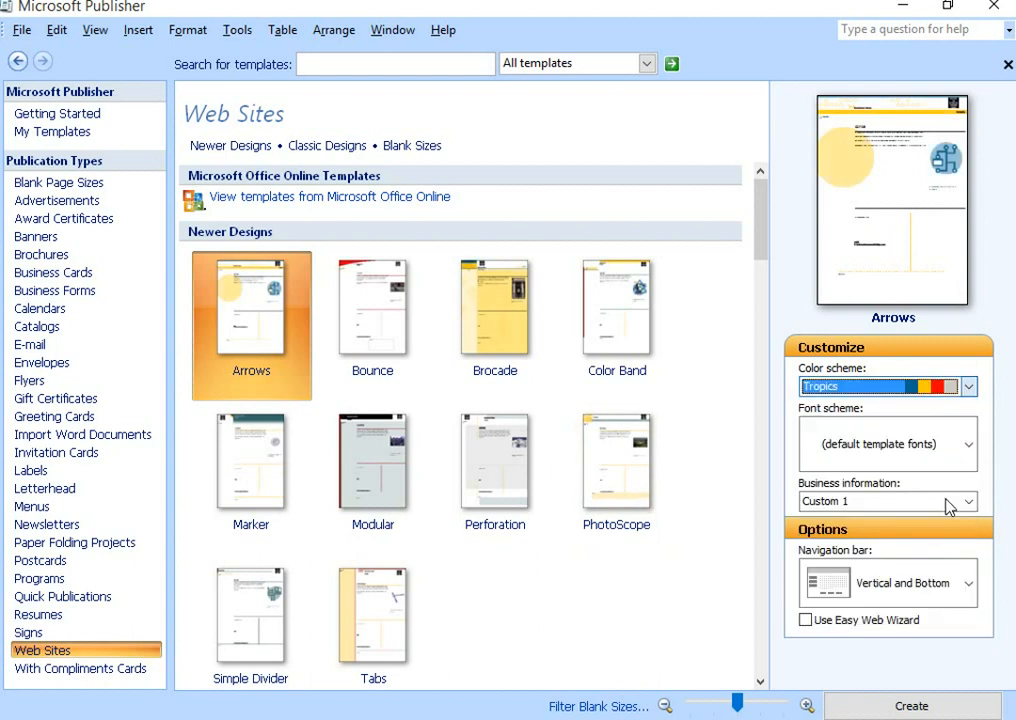
click(969, 387)
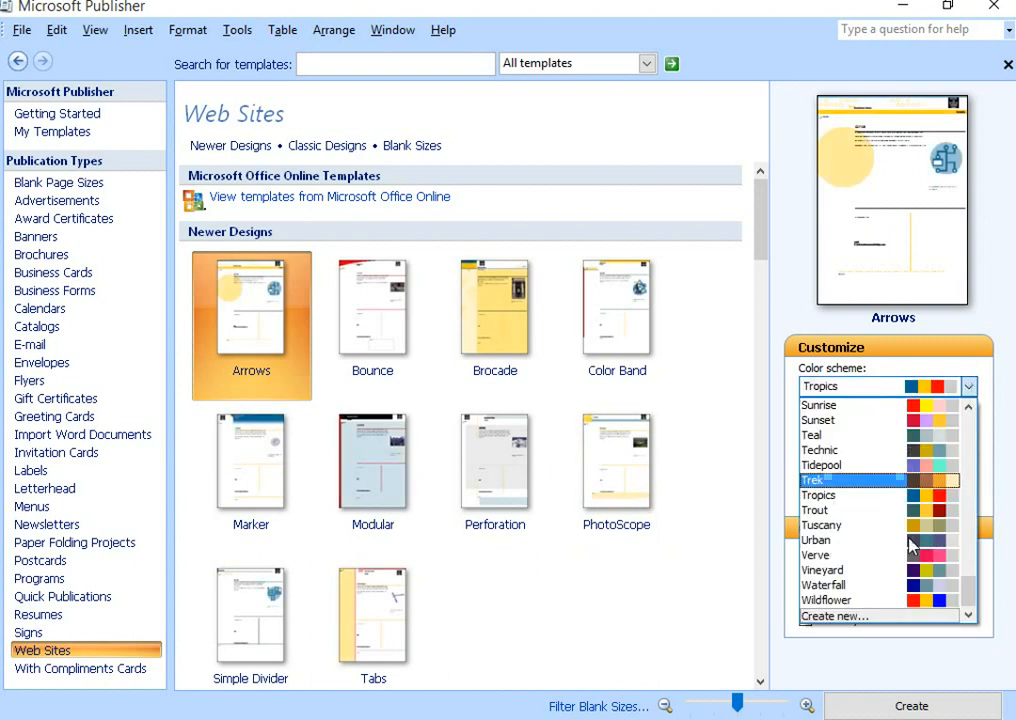
click(857, 585)
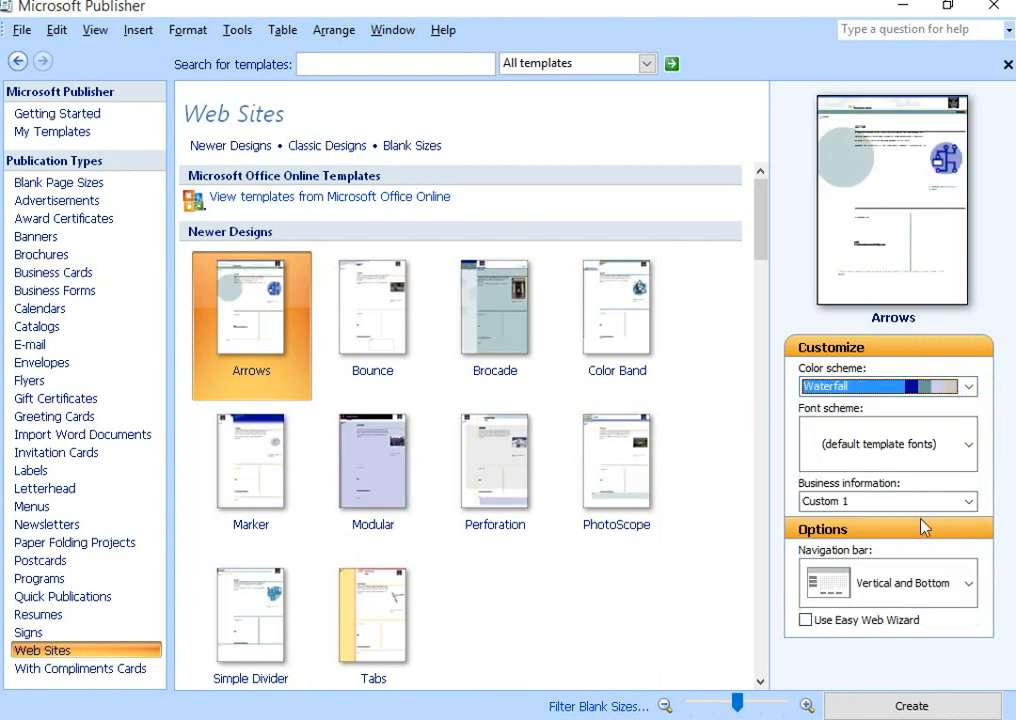
Create a web publication from the Brocade template with the Oriel color scheme
click(513, 323)
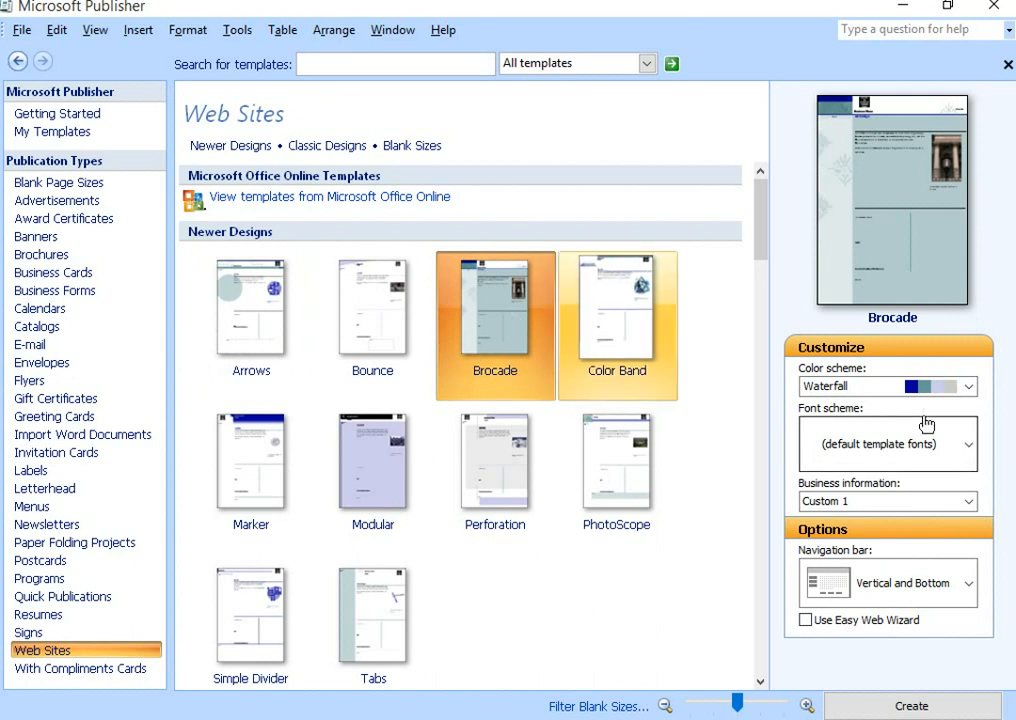
click(968, 387)
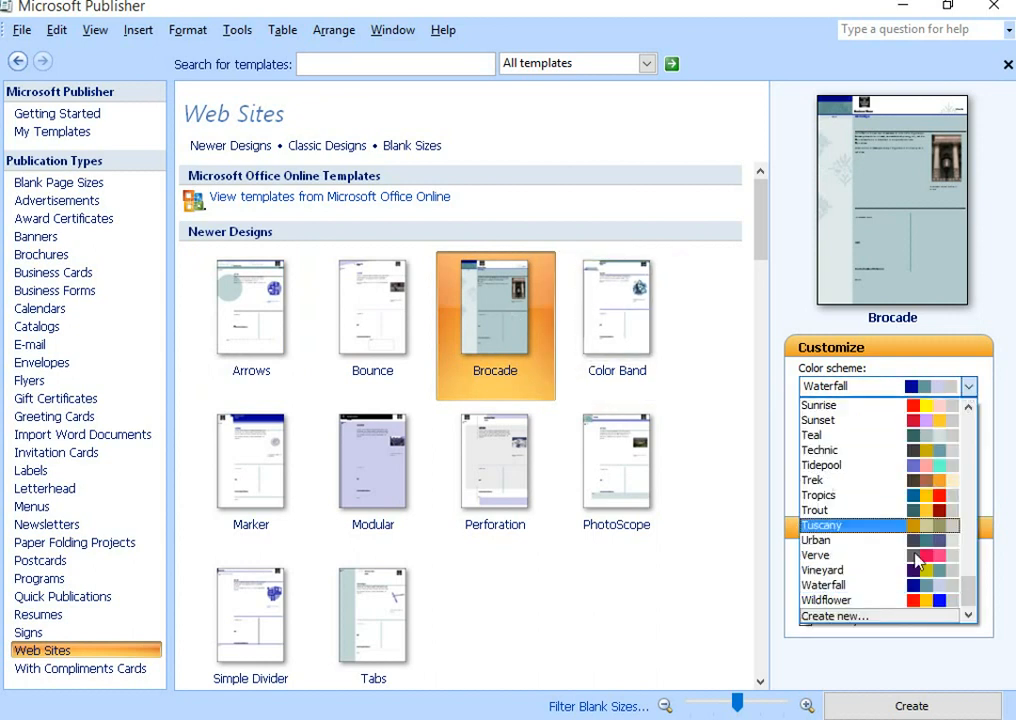
scroll(935, 600, up, 7)
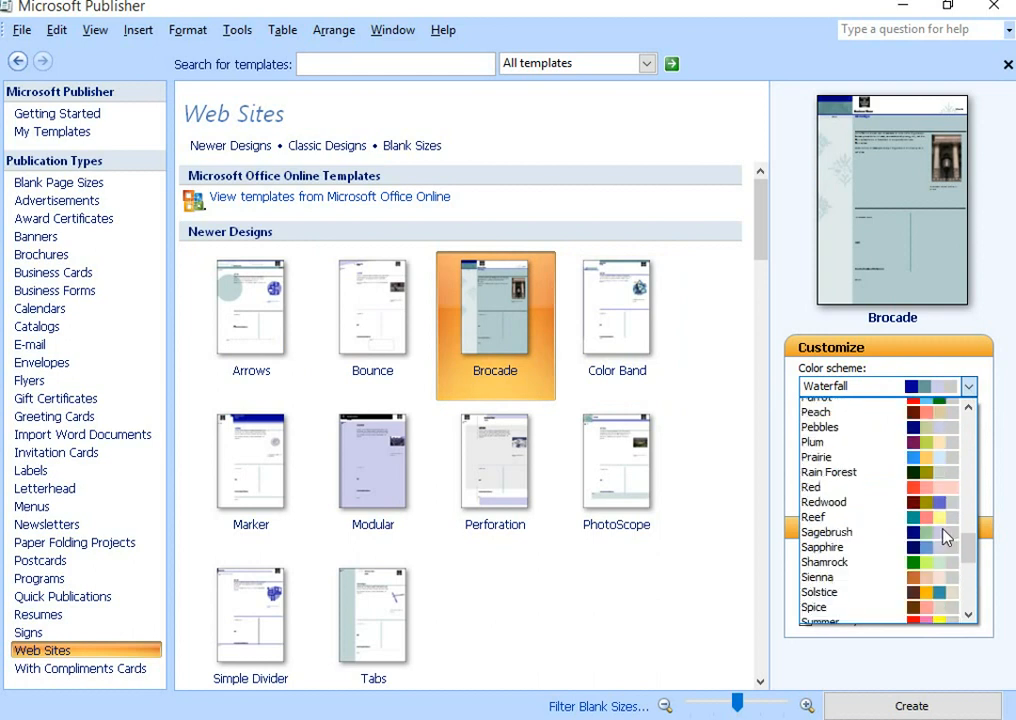
click(935, 443)
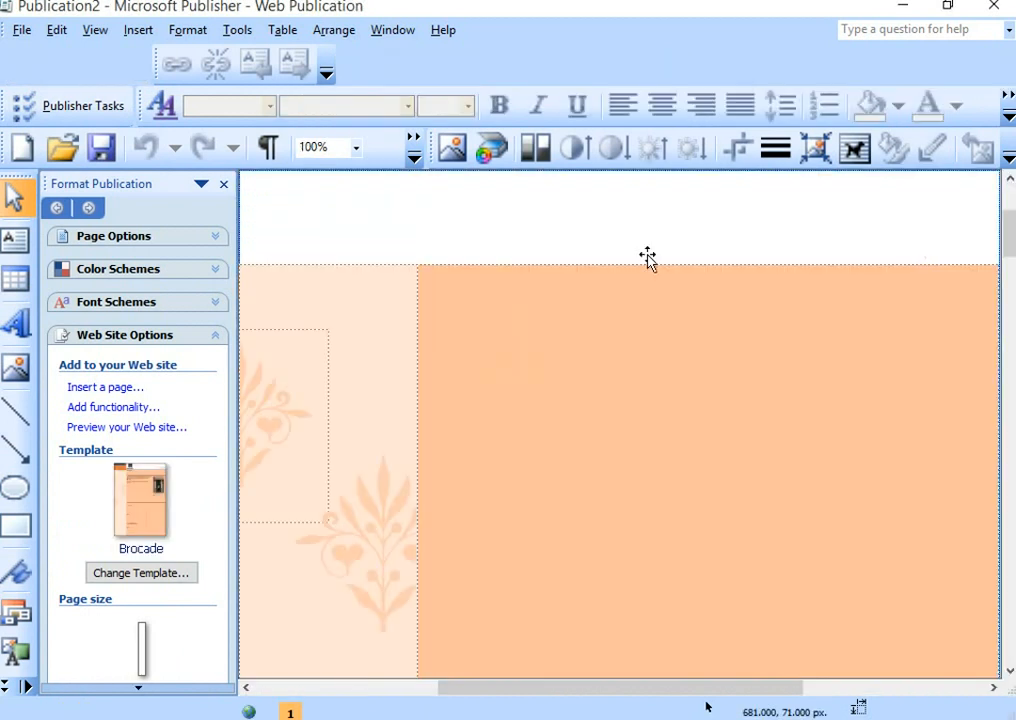
Hide the Format Publication pane to view the Home navigation bar, and close the Brocade web publication
click(224, 186)
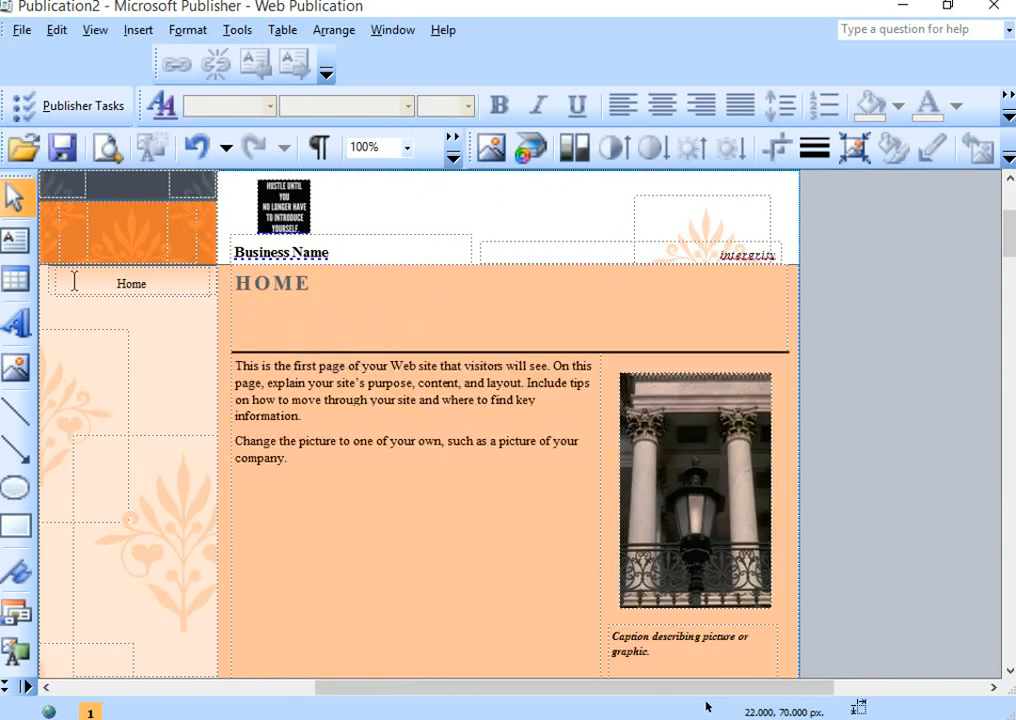
click(117, 284)
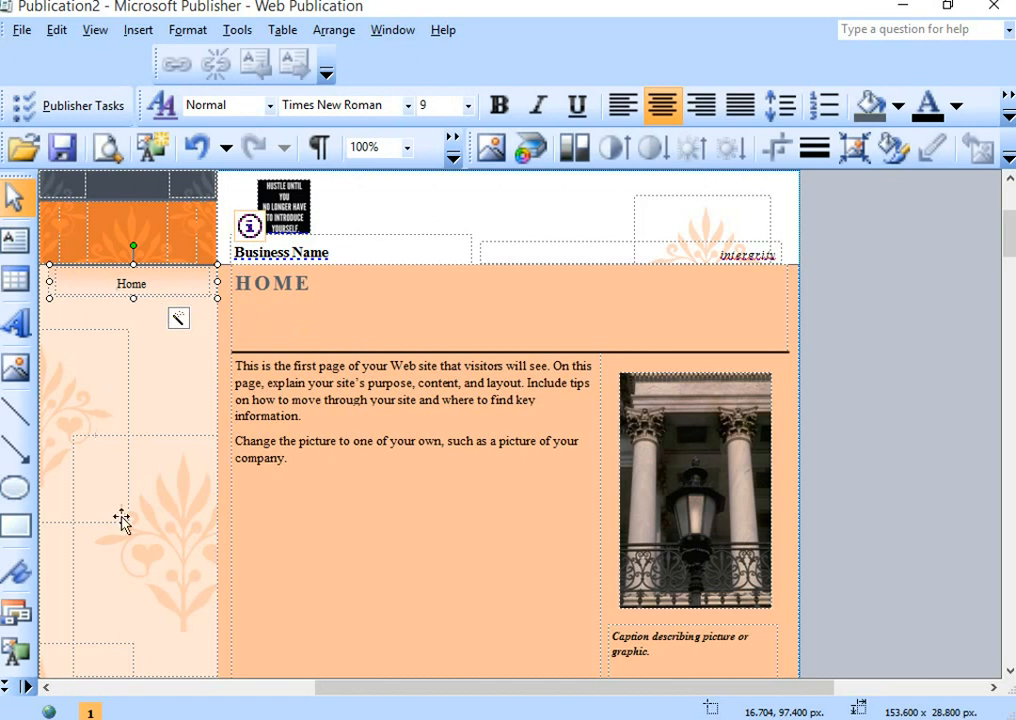
click(999, 8)
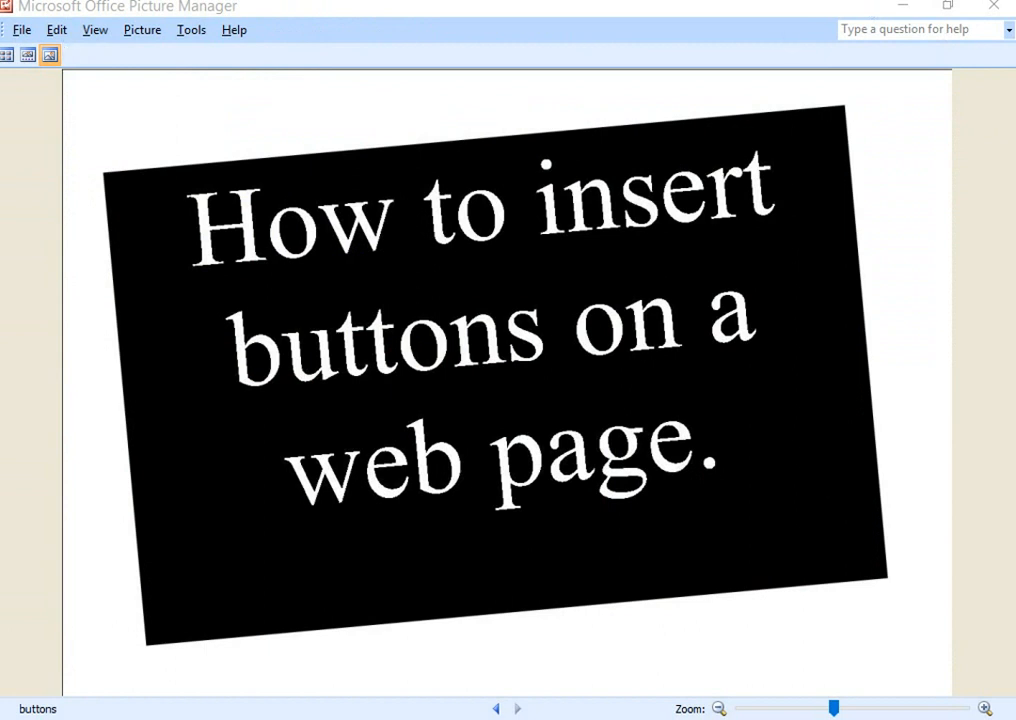
key(super+x)
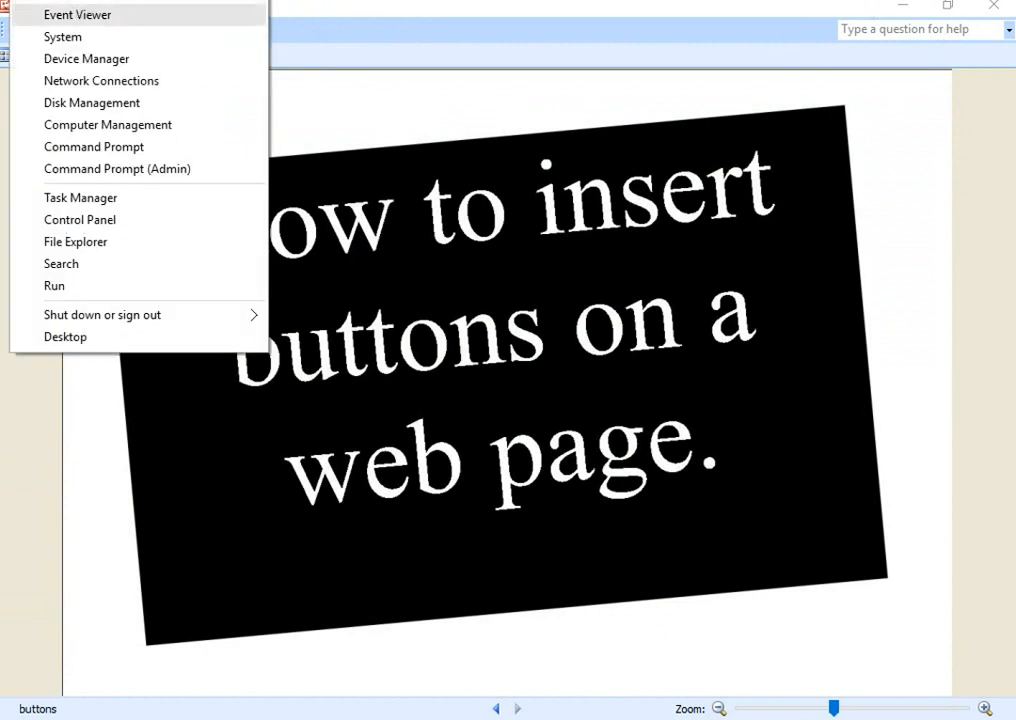
click(516, 643)
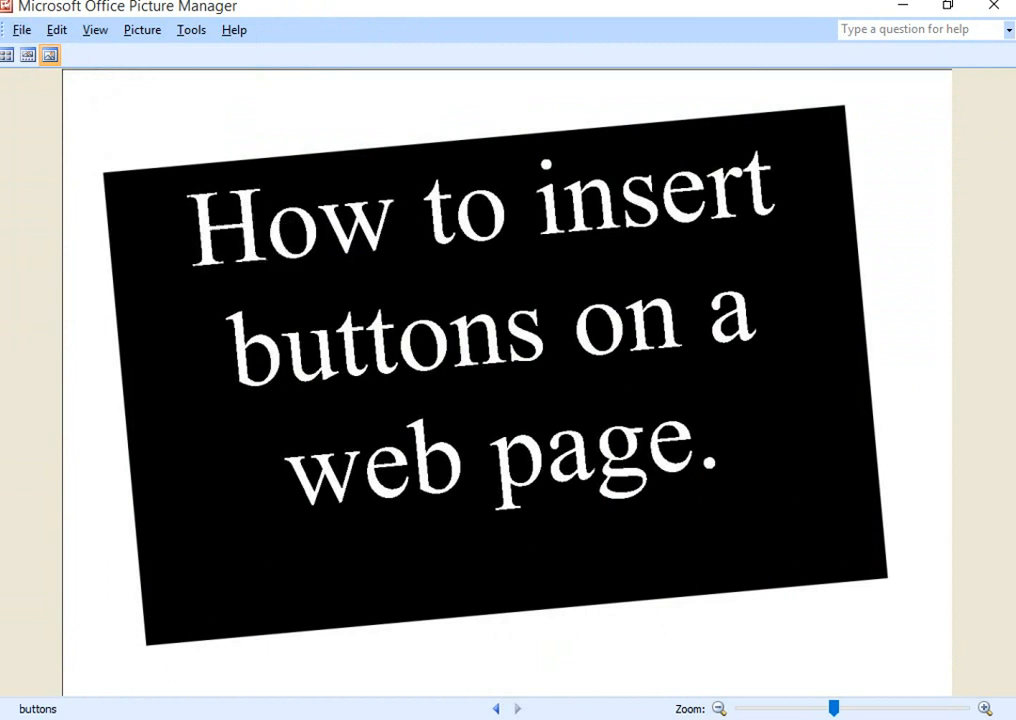
key(alt+Tab)
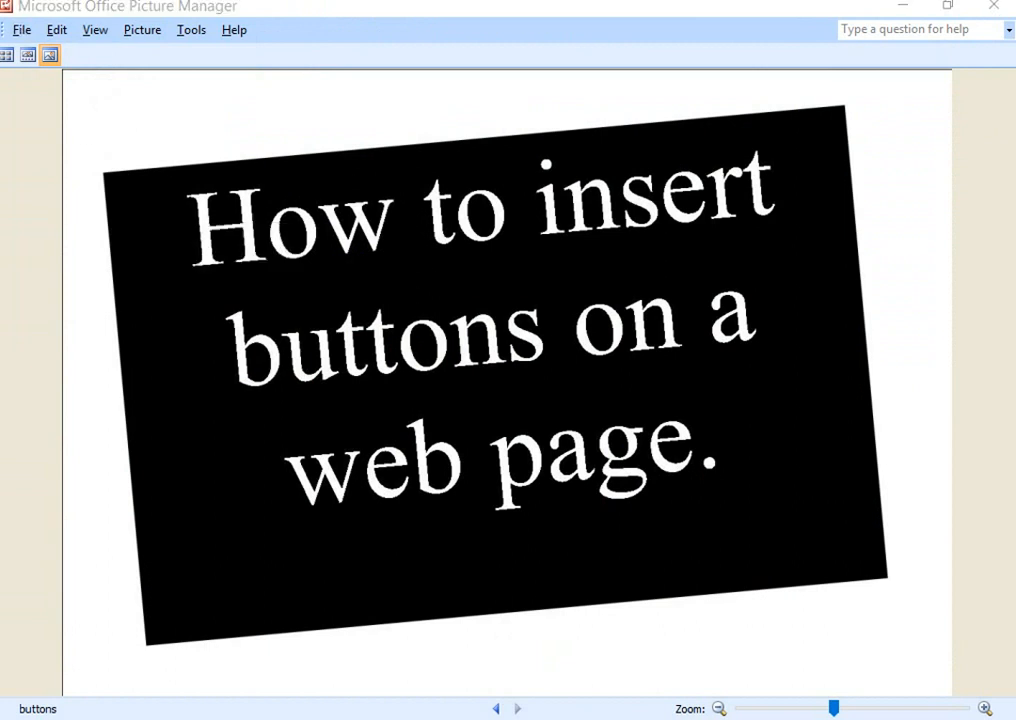
Launch Microsoft Office Publisher 2007 from the Microsoft Office group in the full list of installed apps
key(super)
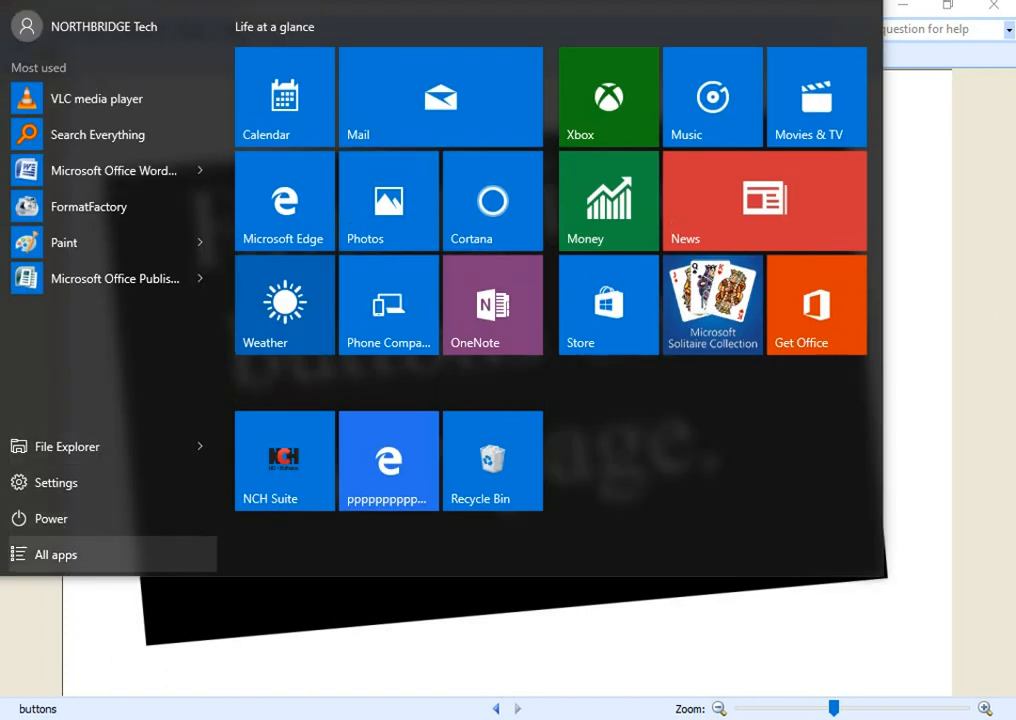
click(56, 554)
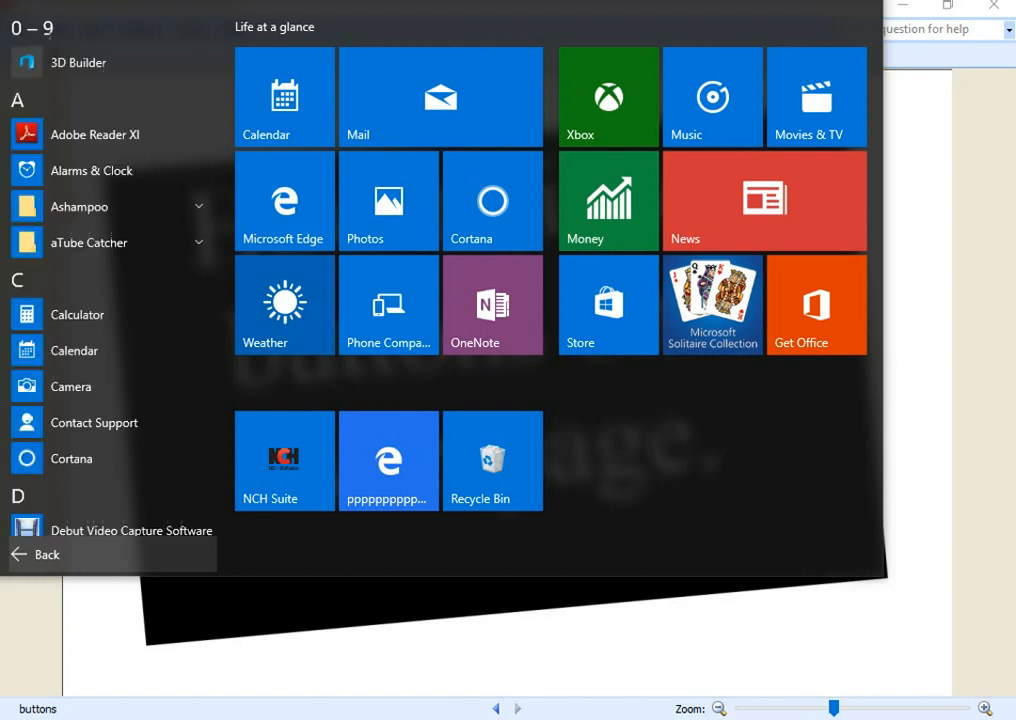
scroll(110, 386, down, 6)
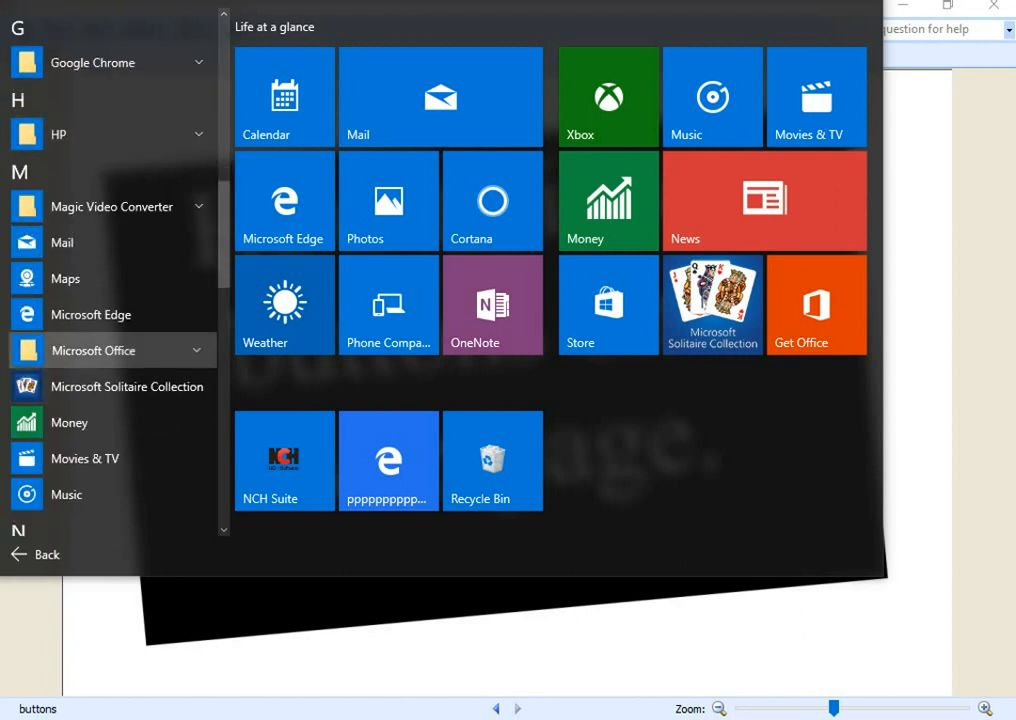
click(110, 350)
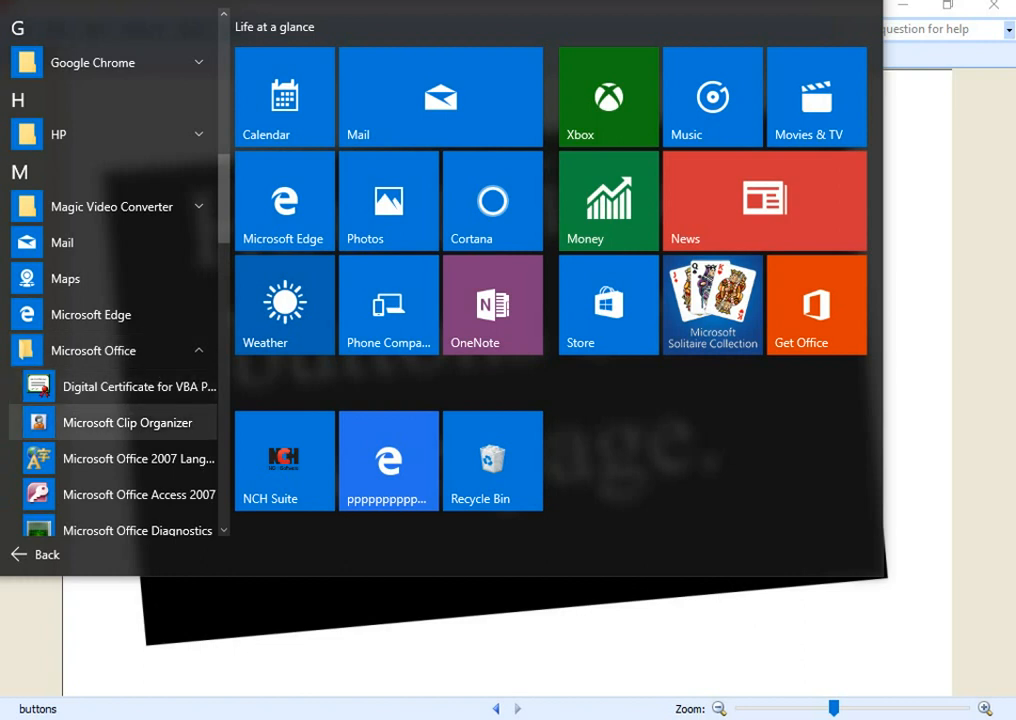
scroll(110, 494, down, 5)
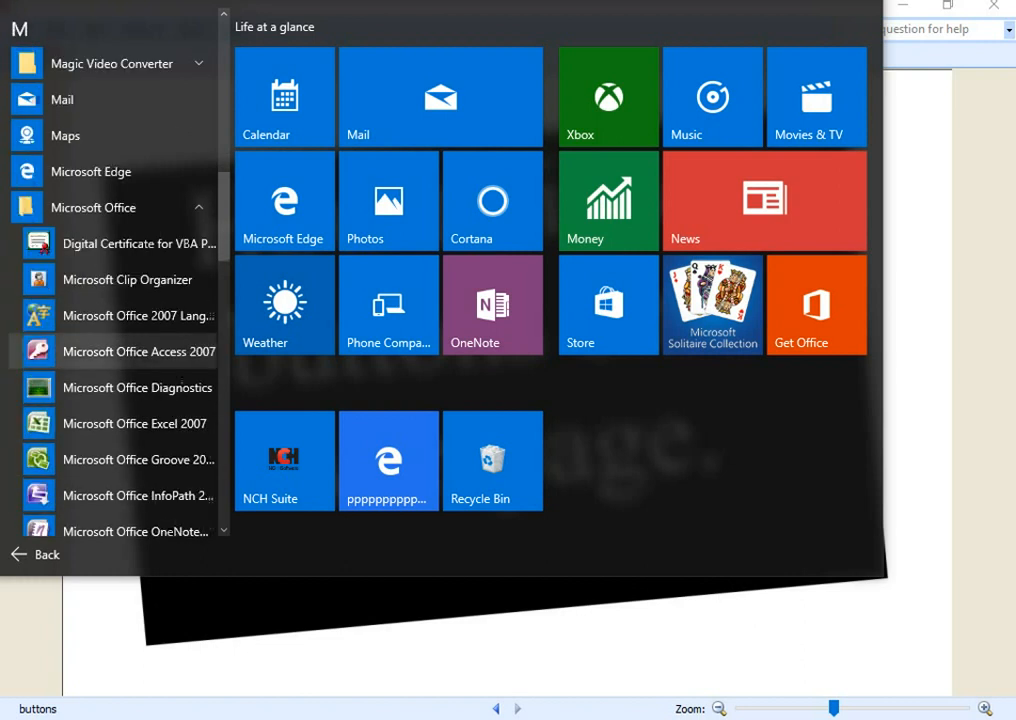
scroll(110, 494, down, 2)
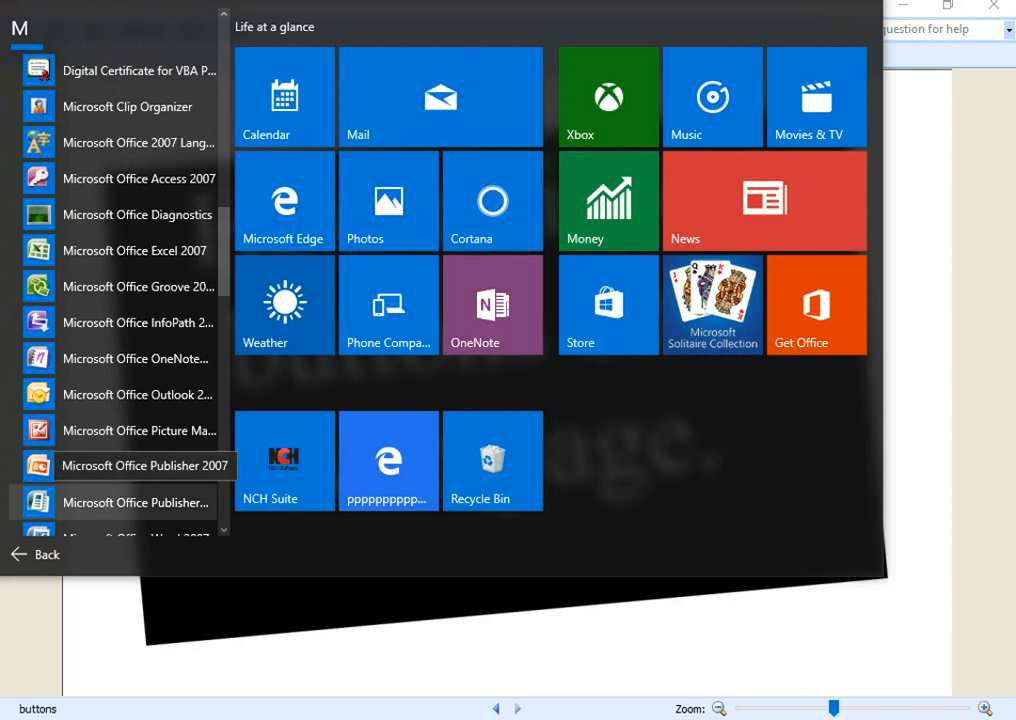
click(110, 502)
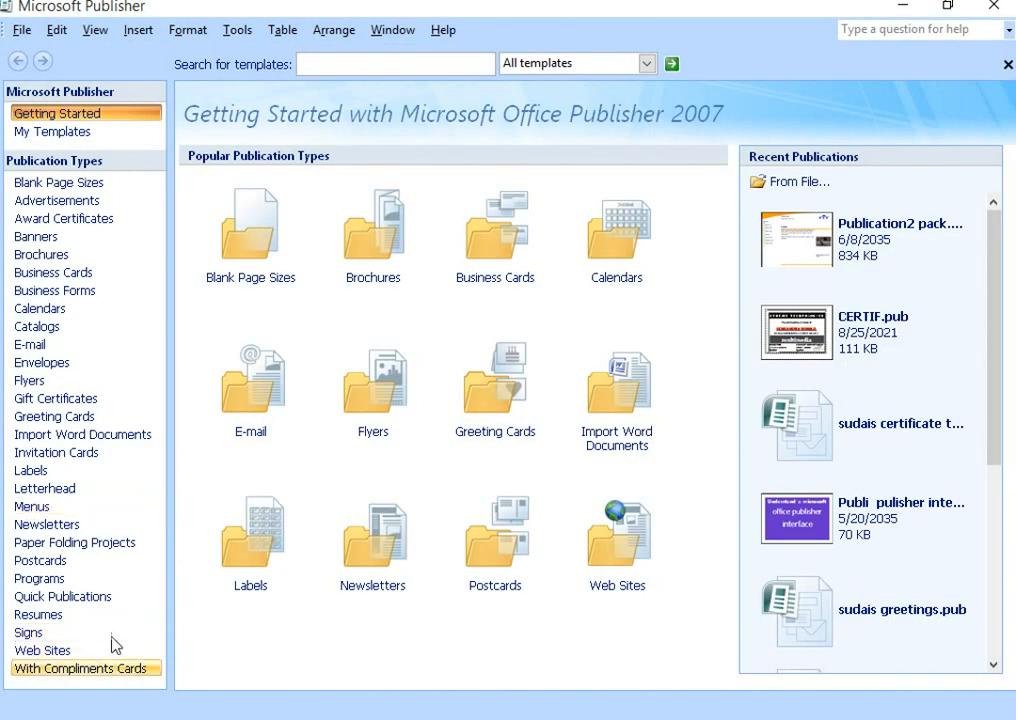
Create a web site publication from the Modular template with the Easy Web Wizard enabled
click(75, 655)
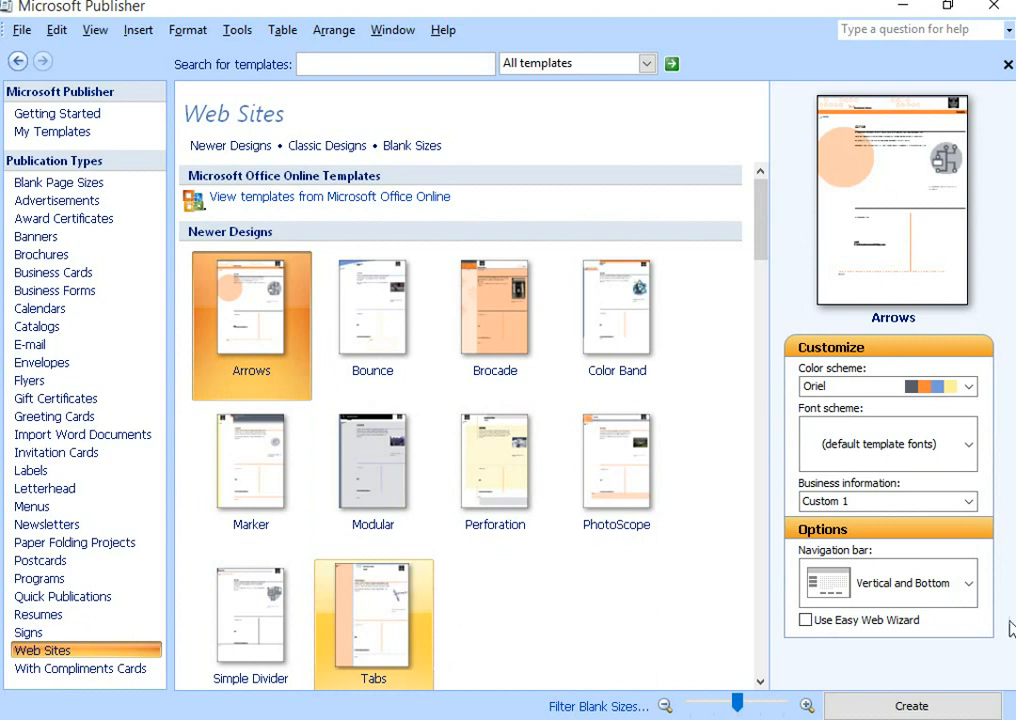
click(805, 621)
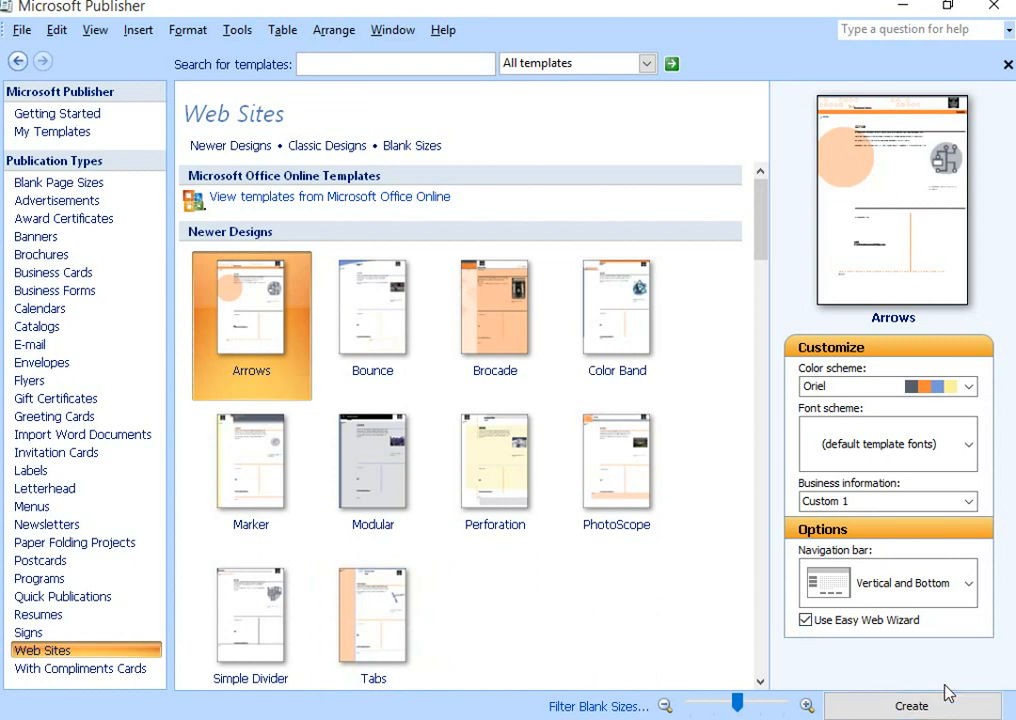
click(373, 485)
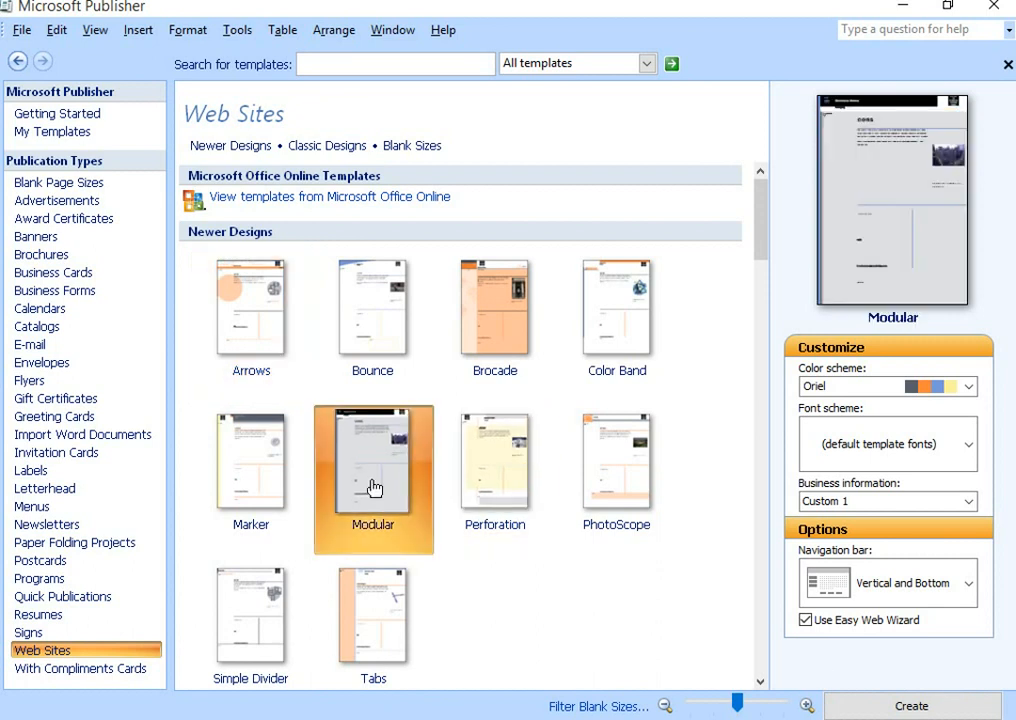
double_click(883, 255)
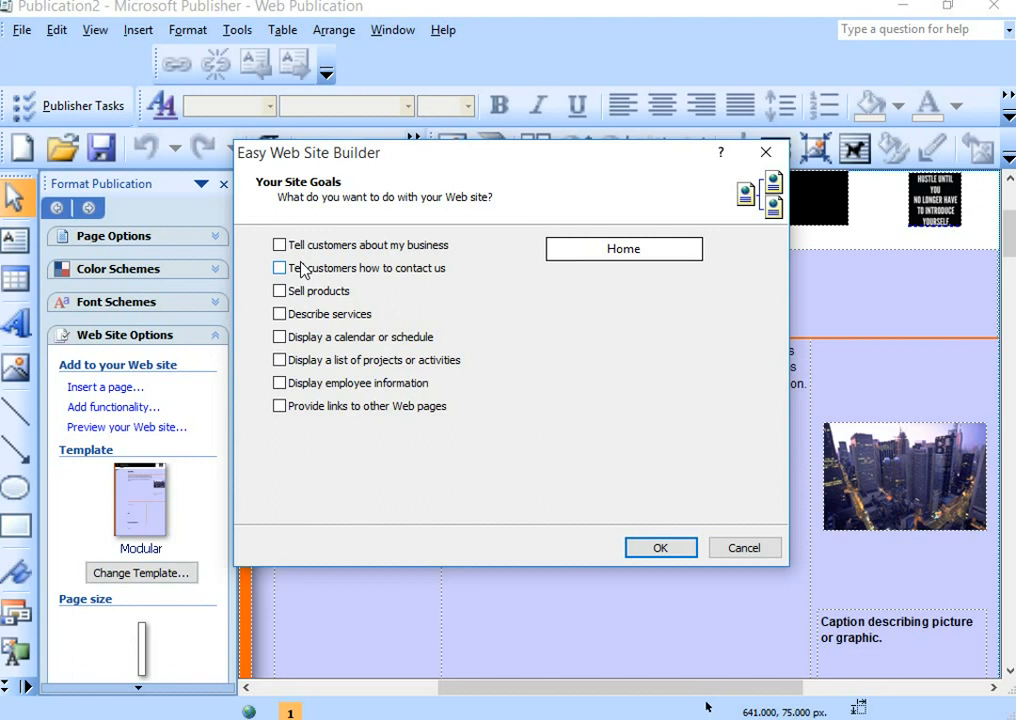
Dismiss the Easy Web Site Builder without choosing any site goals and close the Modular publication without saving
click(766, 152)
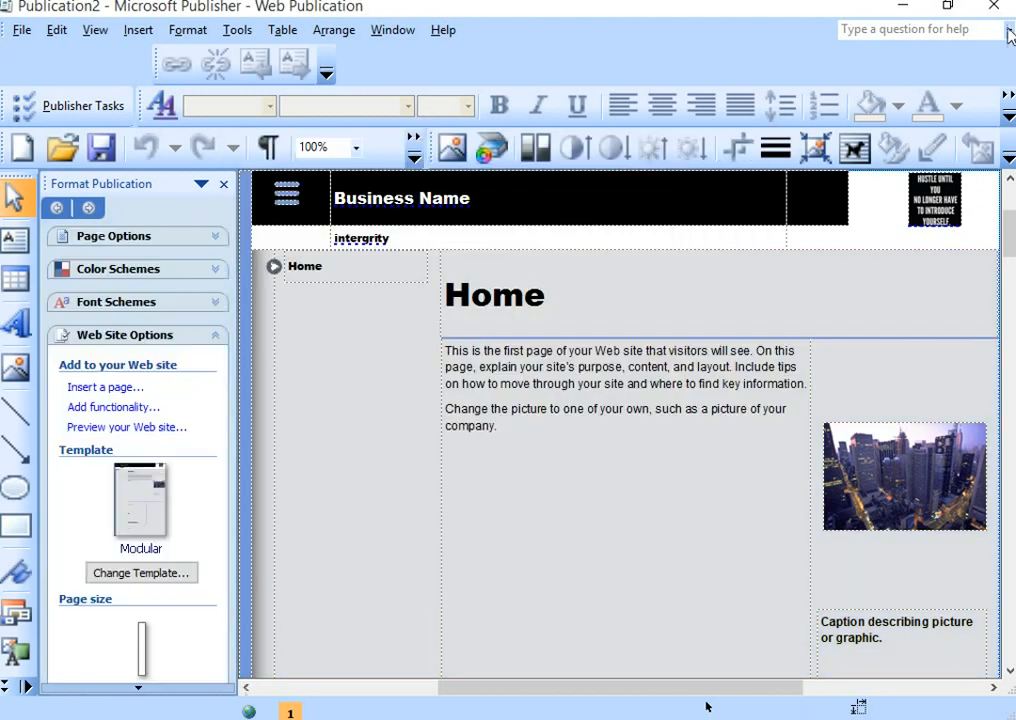
click(1008, 32)
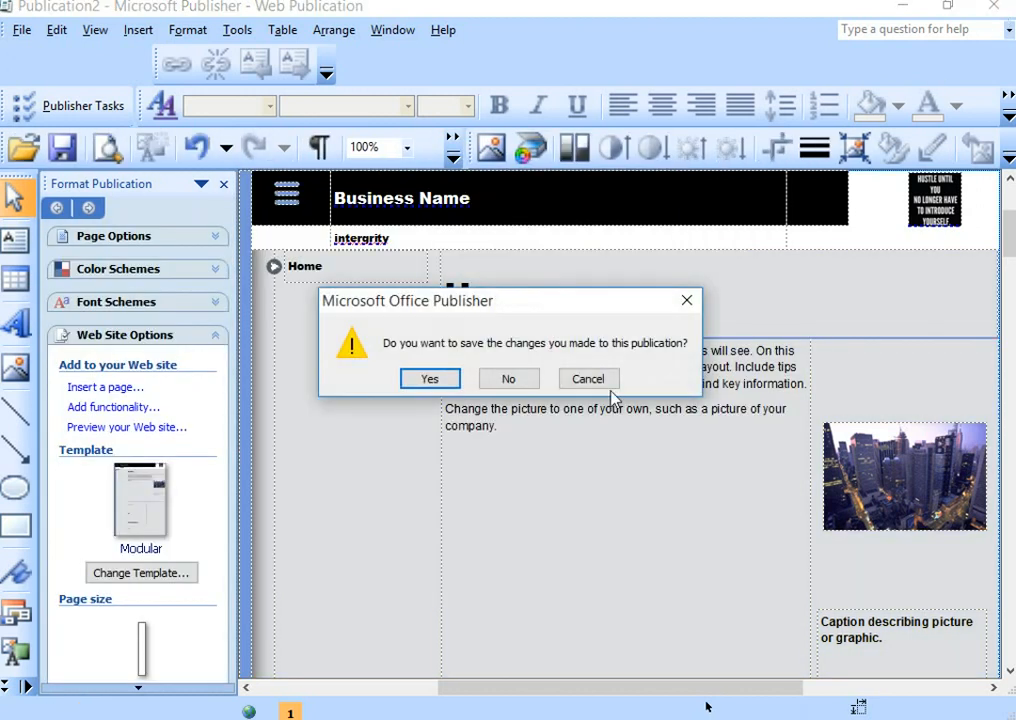
click(519, 379)
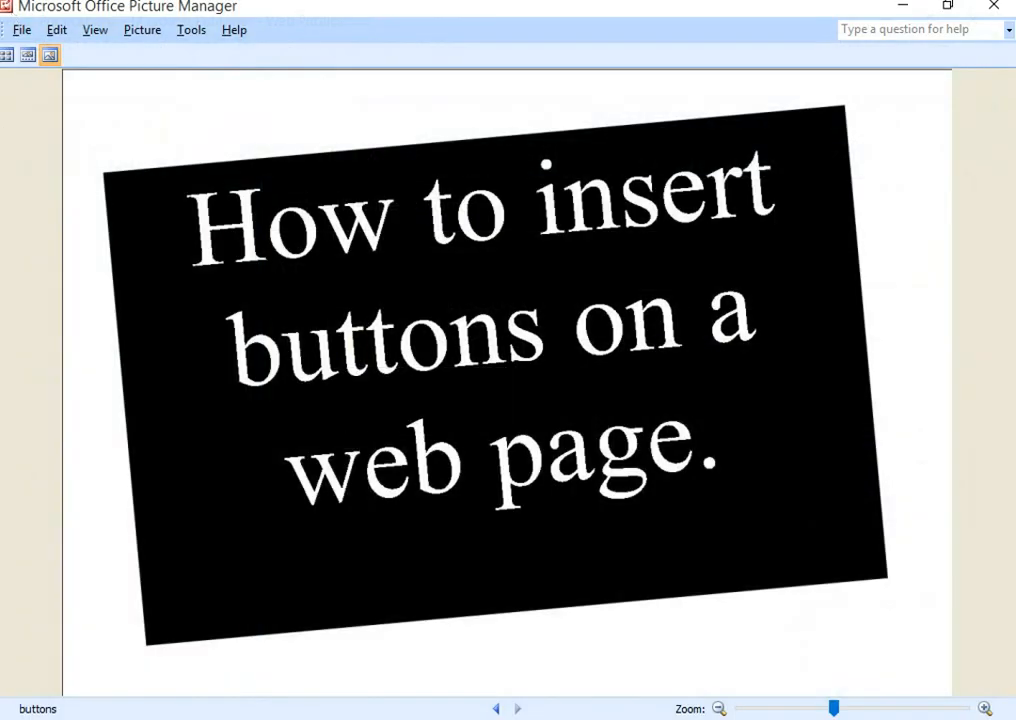
key(super+x)
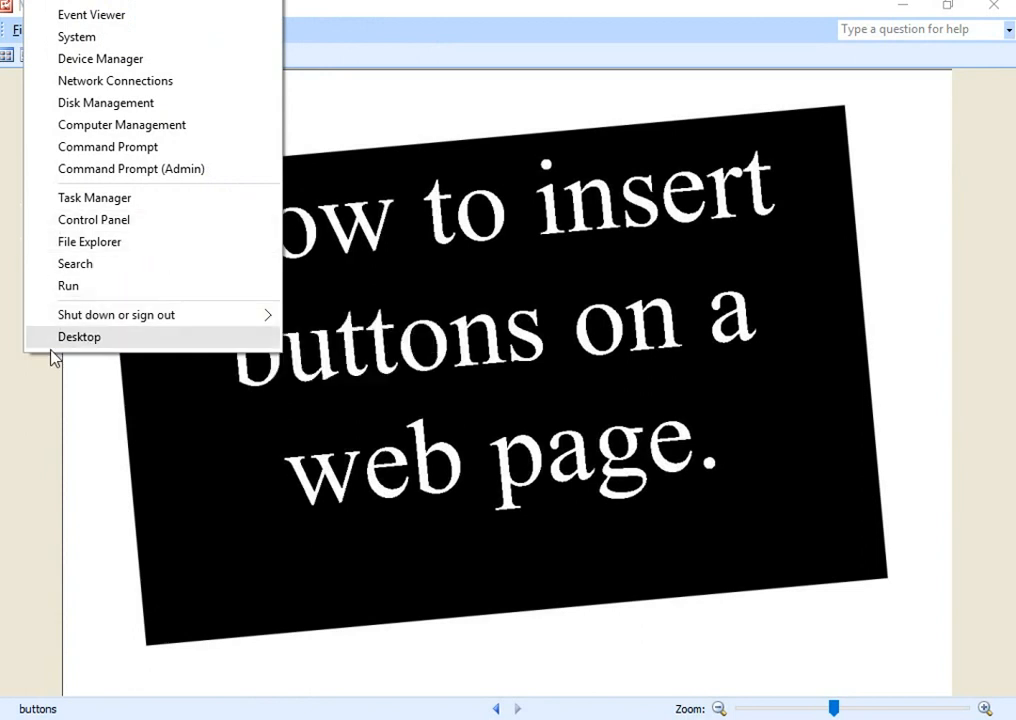
click(395, 386)
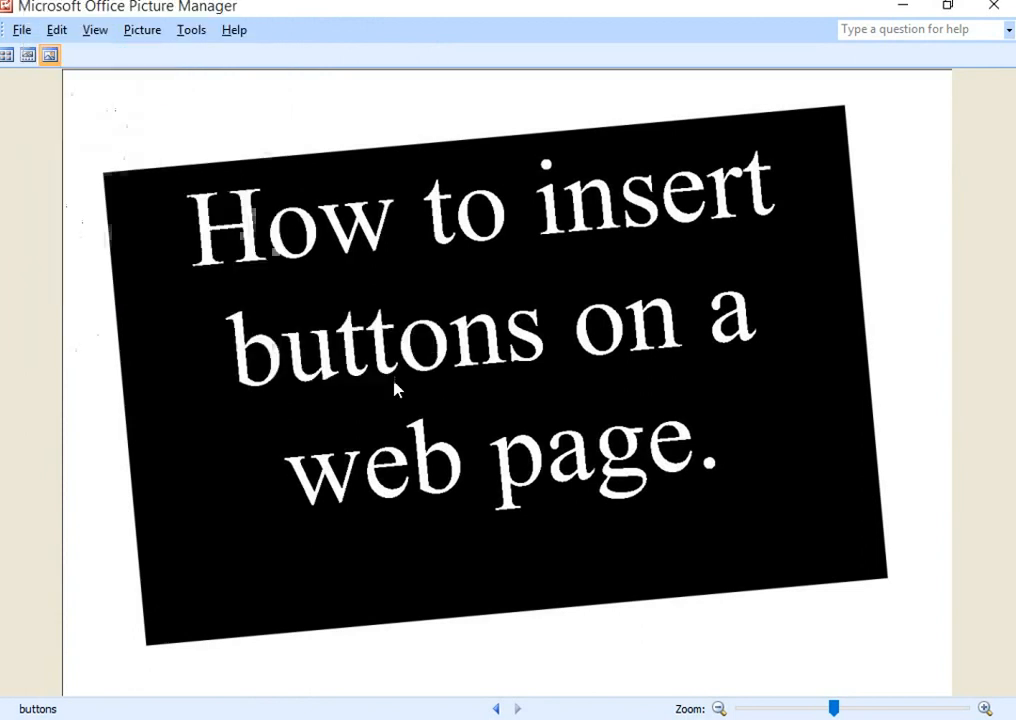
right_click(16, 1)
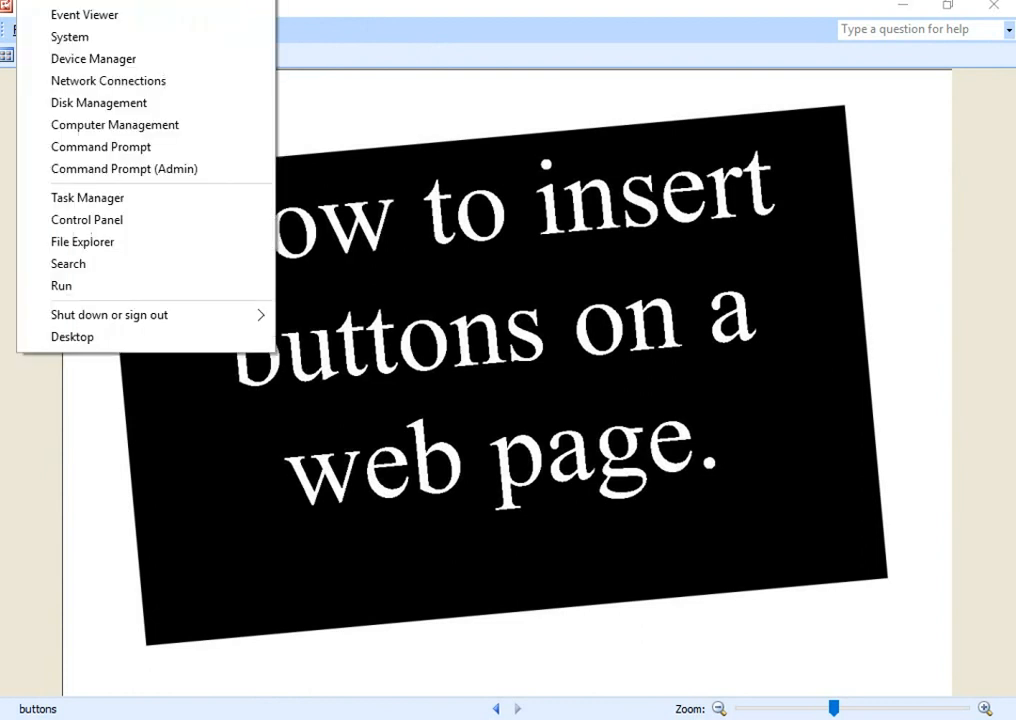
Launch Microsoft Office Publisher from the most used apps and create a web site publication from the Arrows template
click(449, 252)
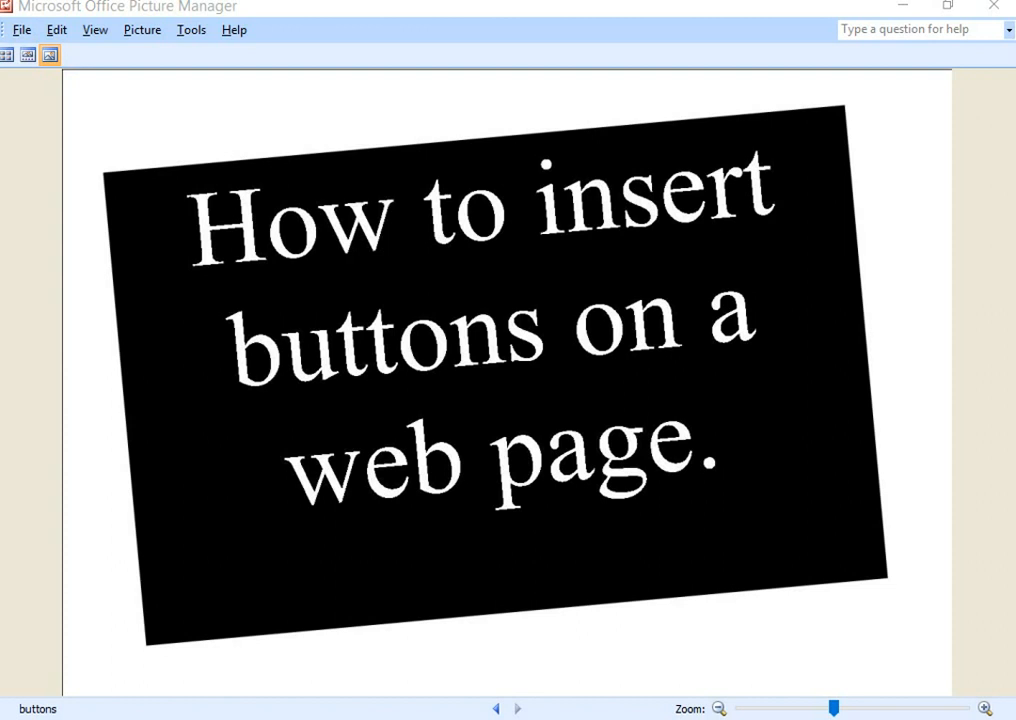
key(super)
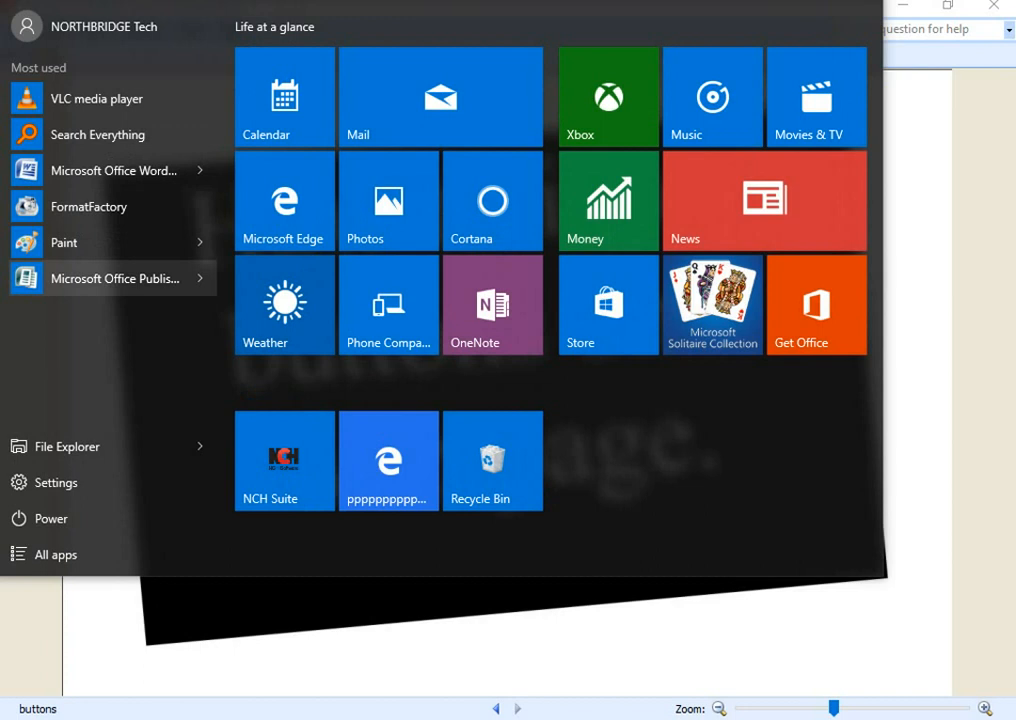
click(102, 280)
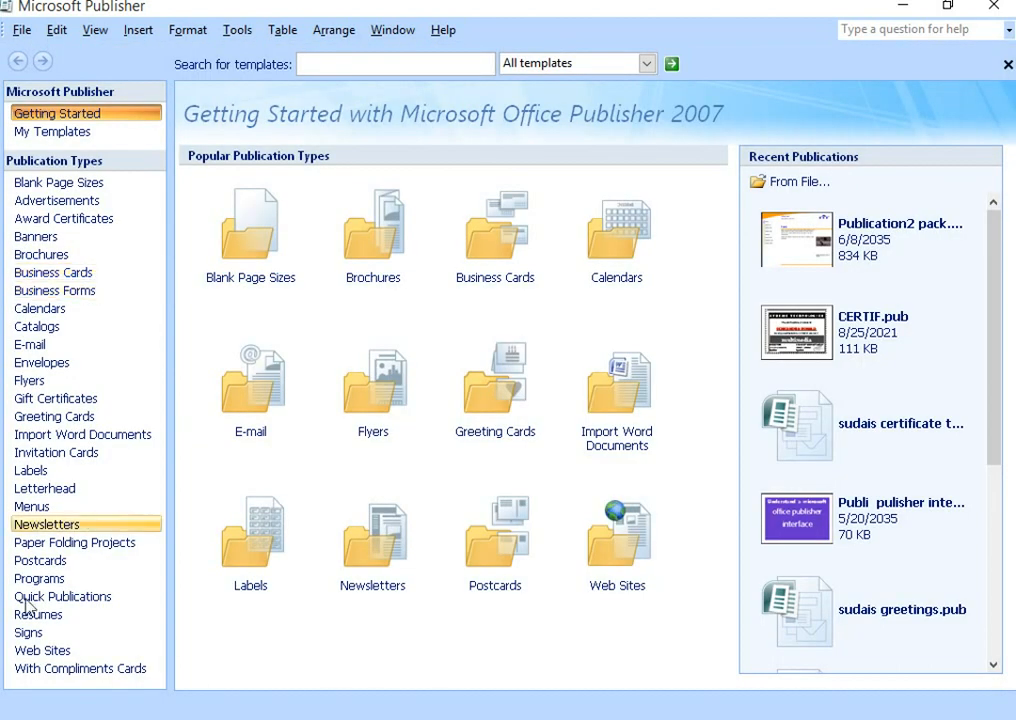
click(31, 655)
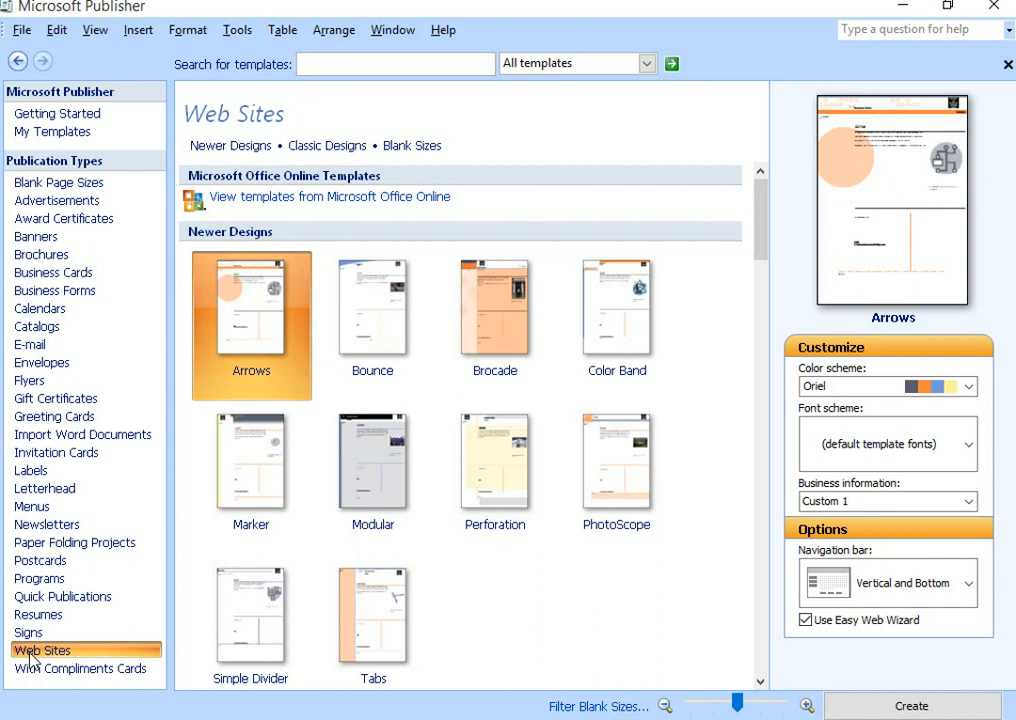
double_click(260, 336)
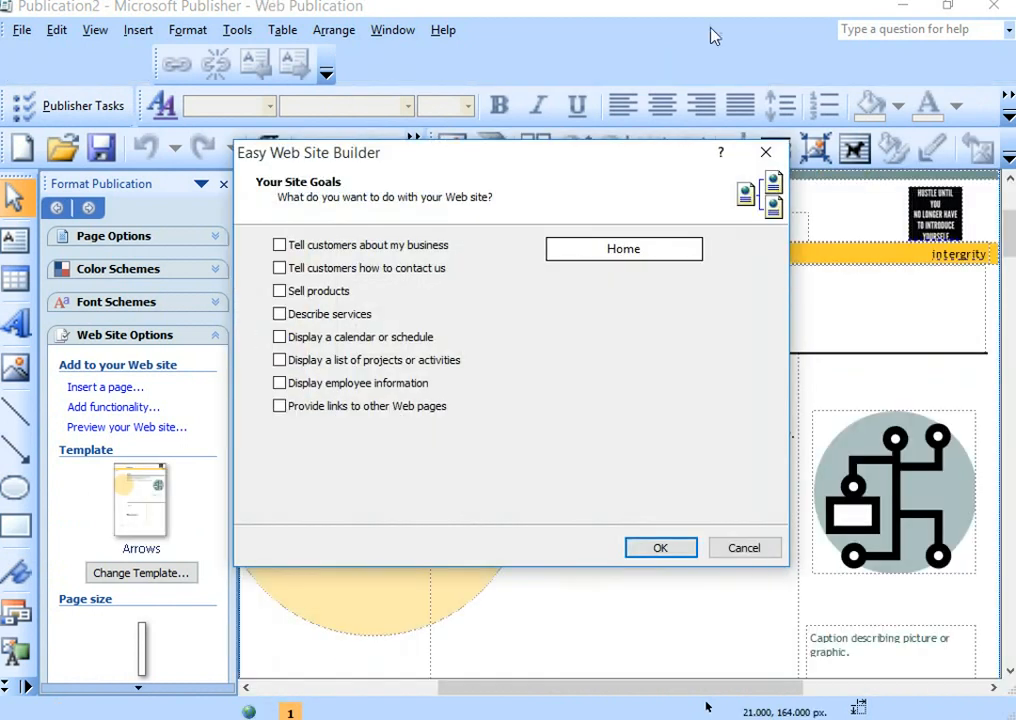
Dismiss the Easy Web Site Builder without choosing any site goals and close the Arrows publication without saving
click(768, 155)
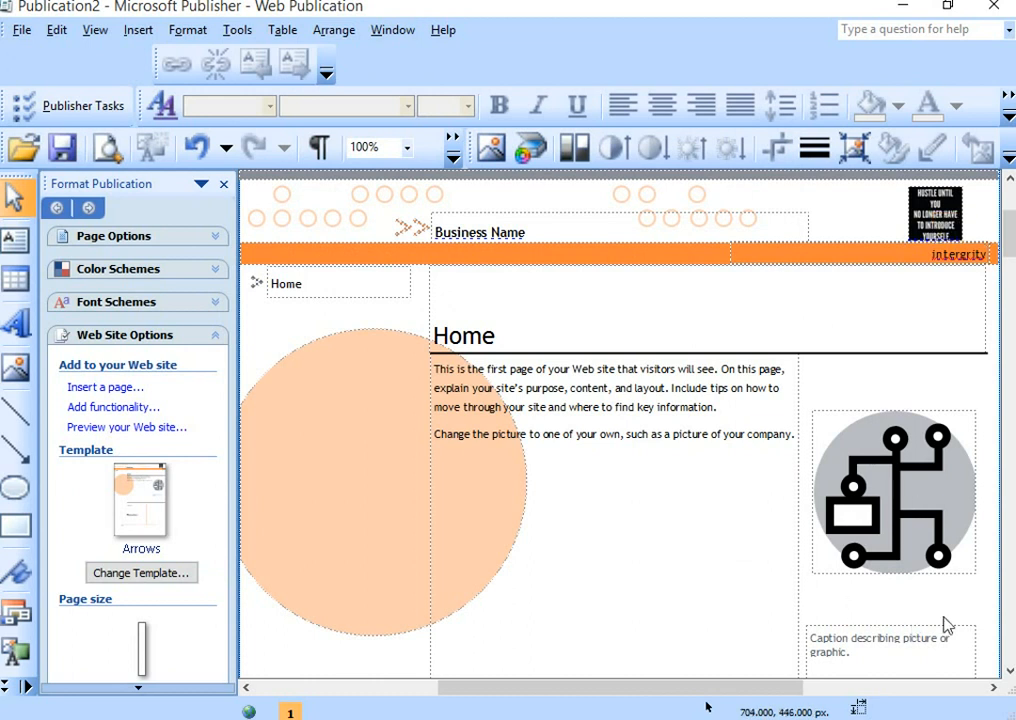
scroll(945, 620, down, 1)
scroll(923, 620, down, 5)
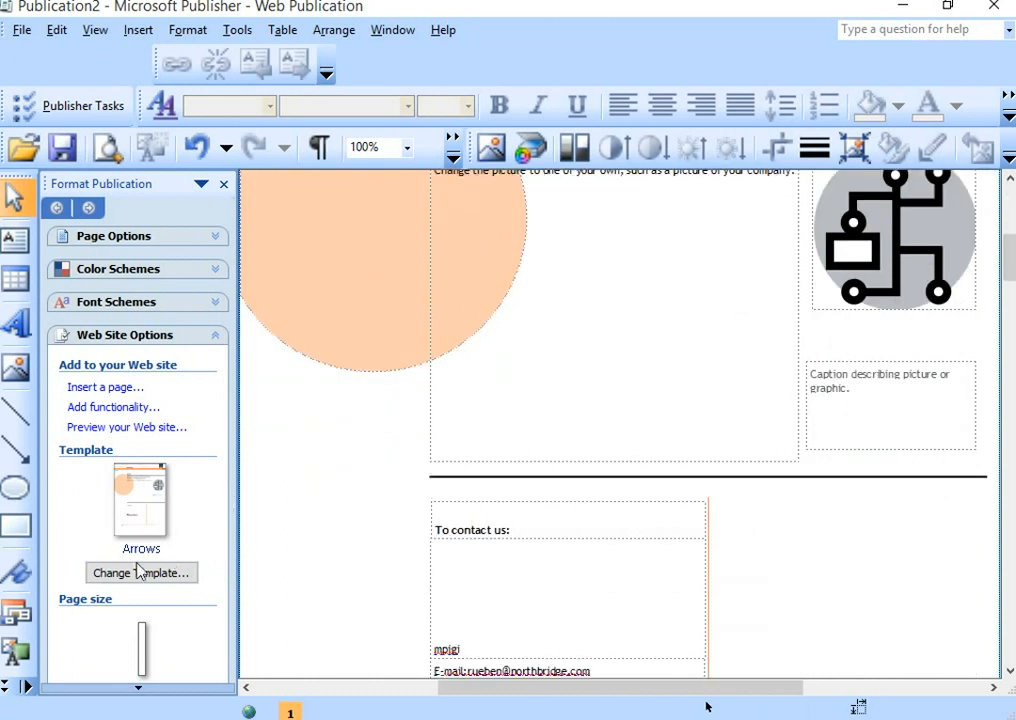
click(993, 8)
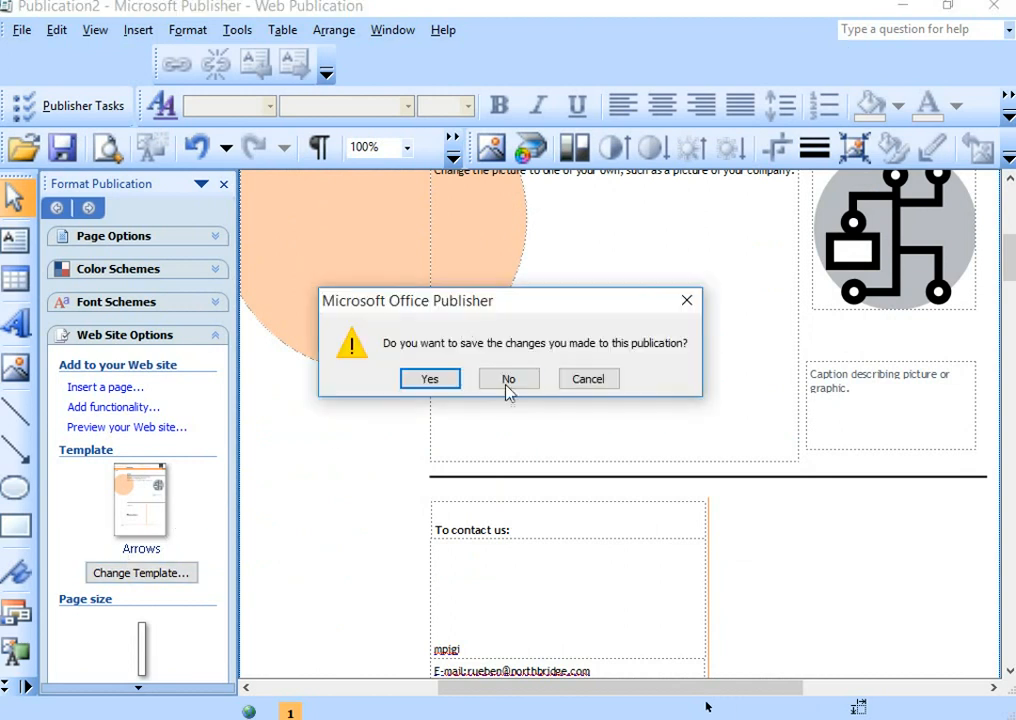
click(506, 390)
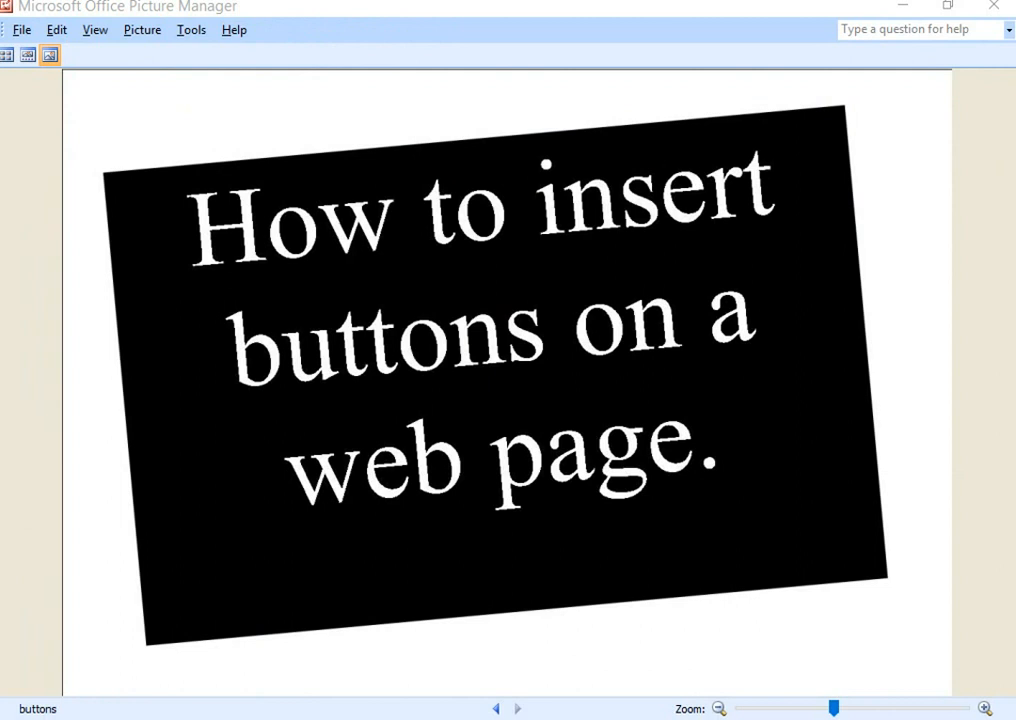
Launch Microsoft Office Publisher 2007 from the Microsoft Office group in the full list of installed apps
key(super)
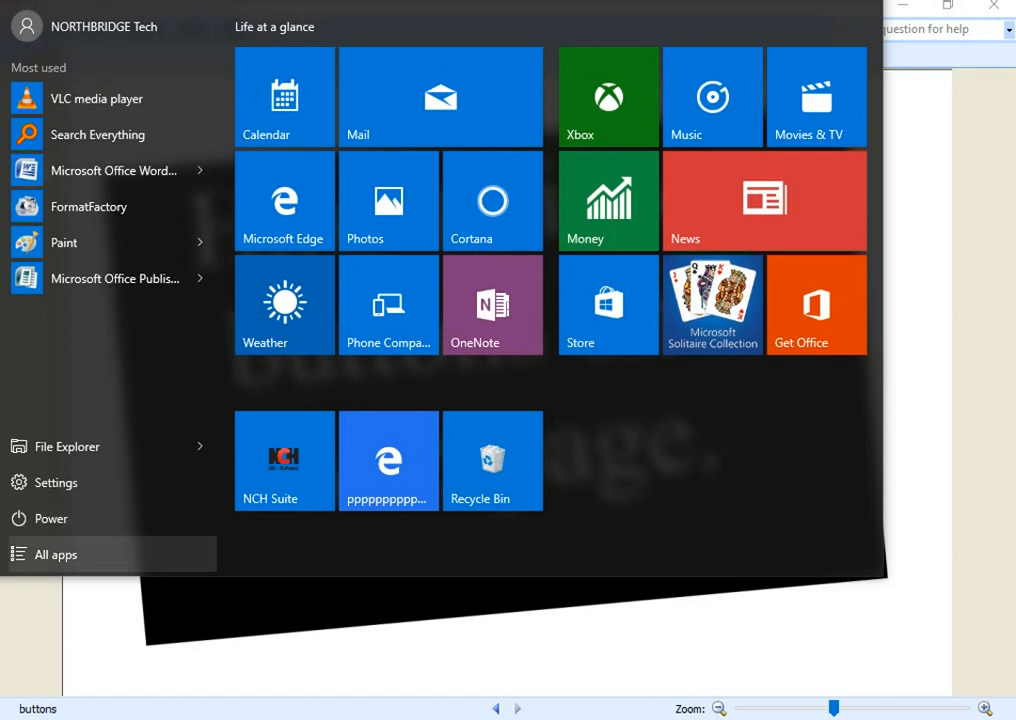
click(56, 554)
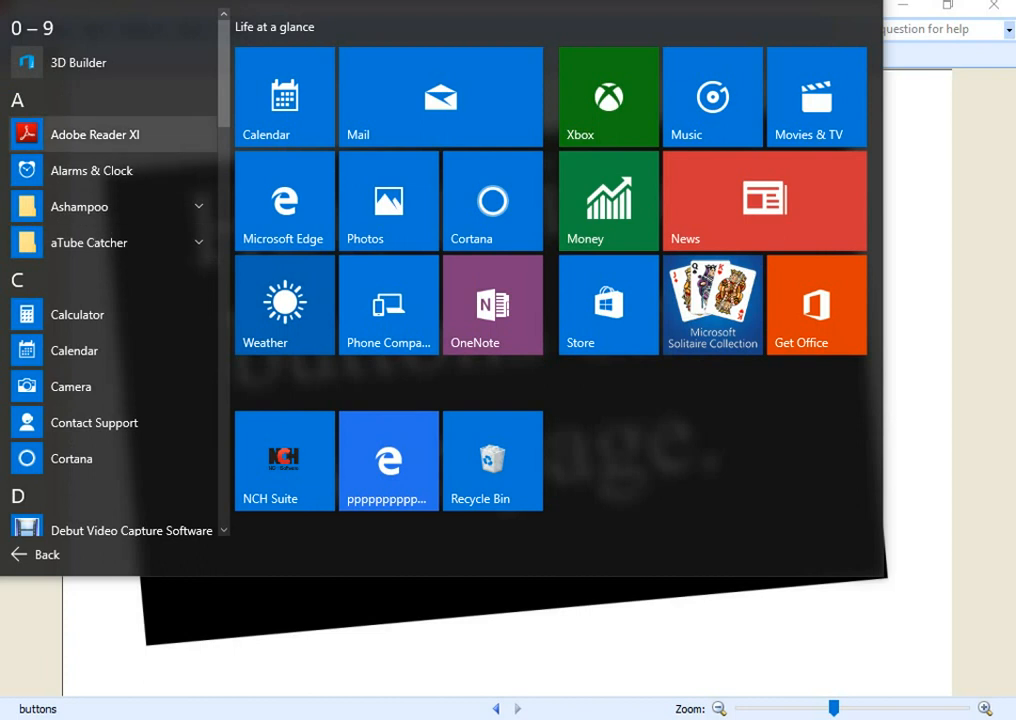
scroll(100, 183, down, 2)
scroll(110, 300, down, 4)
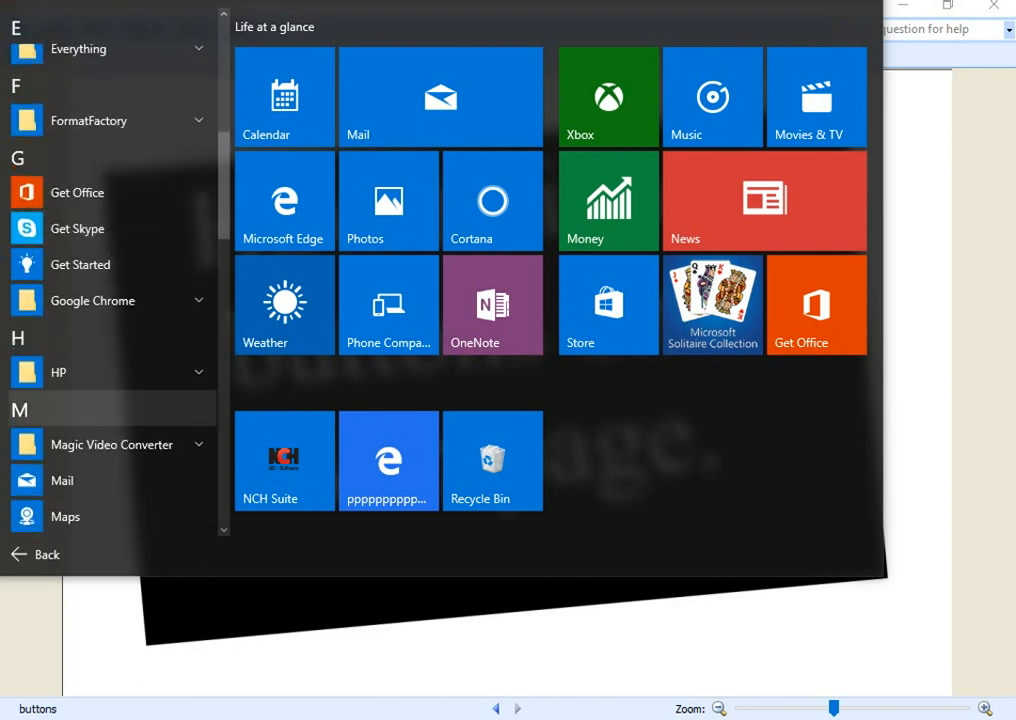
scroll(110, 470, down, 2)
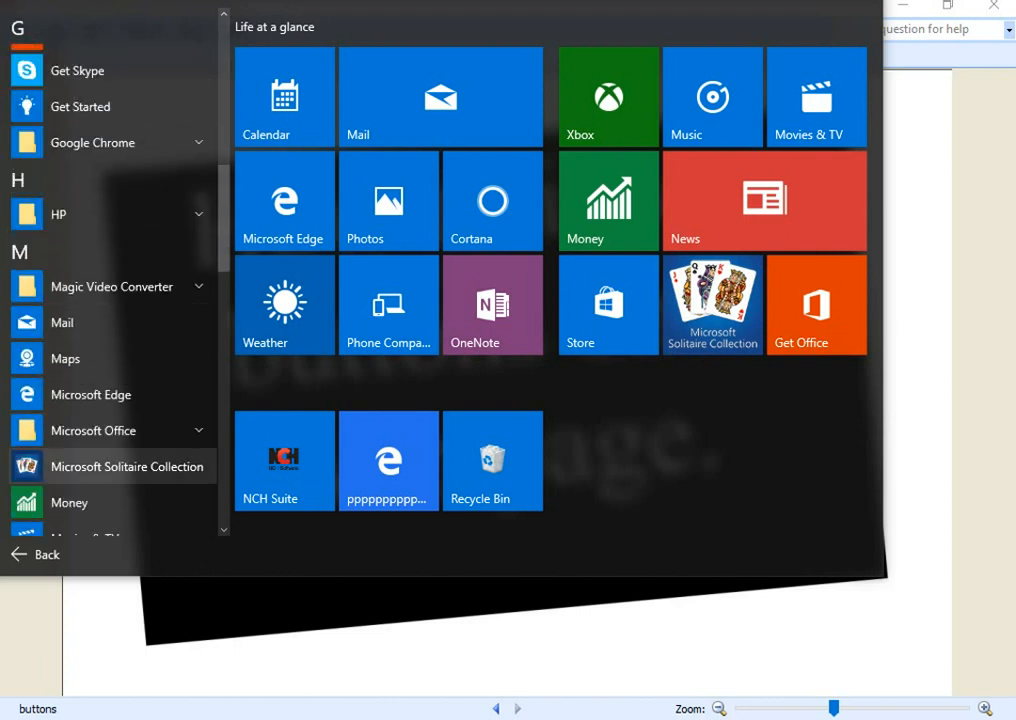
click(110, 430)
scroll(110, 400, down, 1)
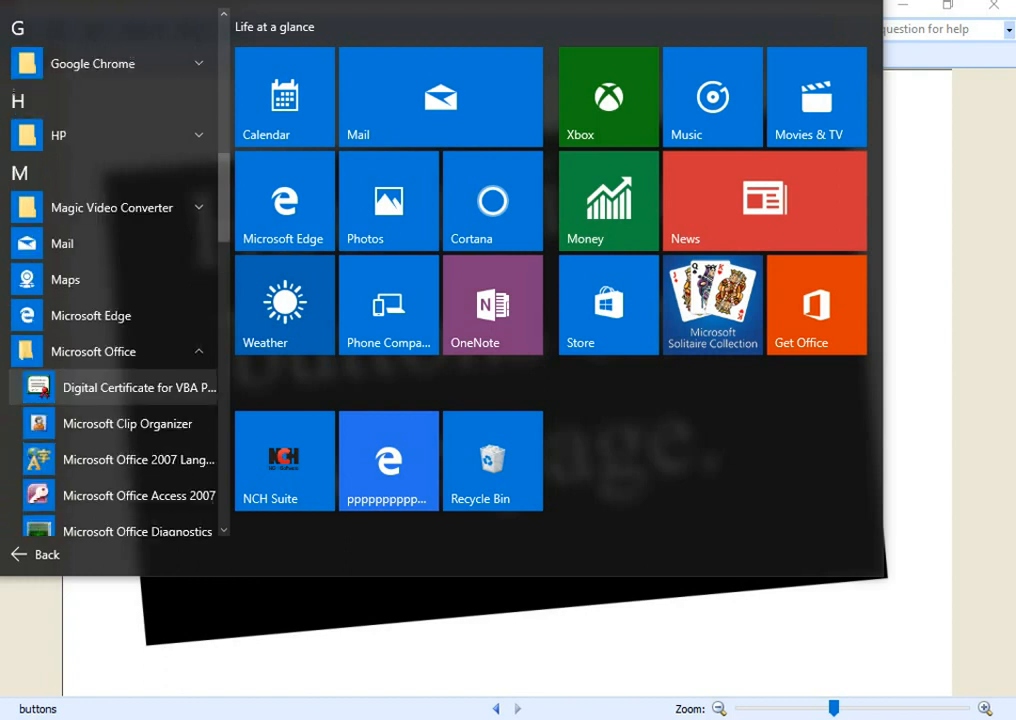
scroll(110, 445, down, 2)
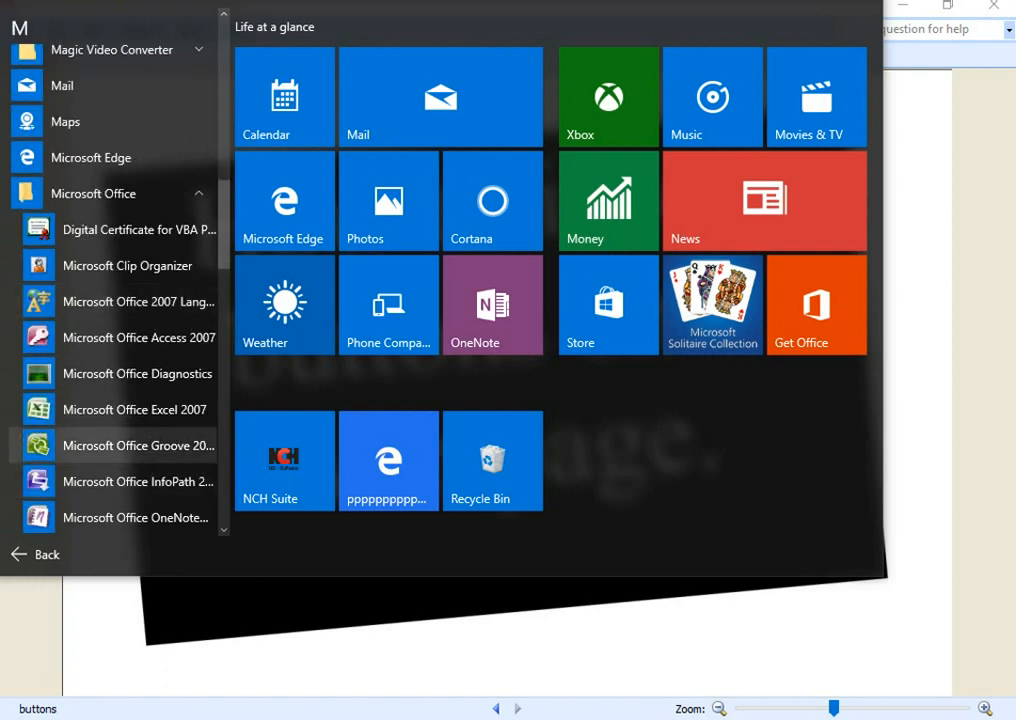
scroll(110, 445, down, 3)
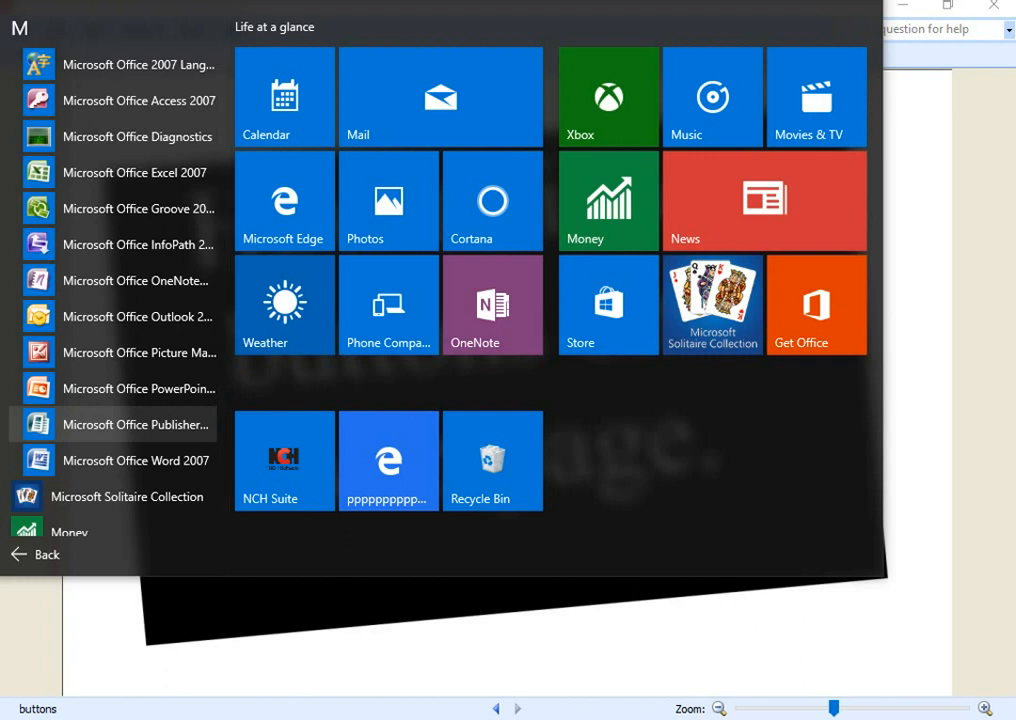
click(154, 427)
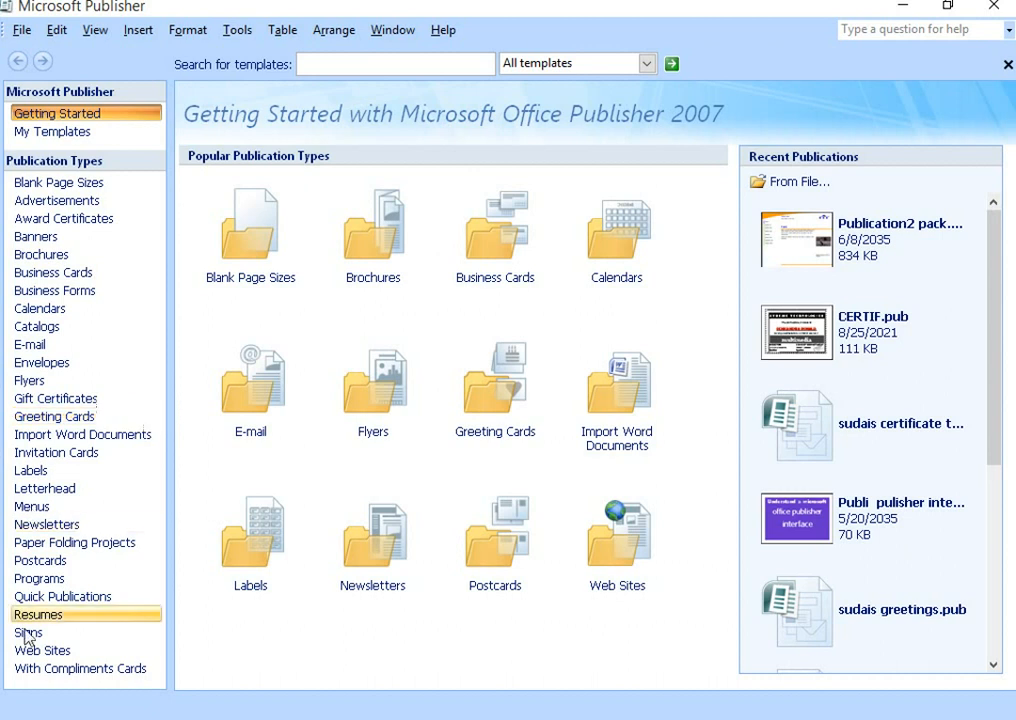
Show the Web Sites templates and apply the Tropics color scheme to the Arrows design
click(50, 652)
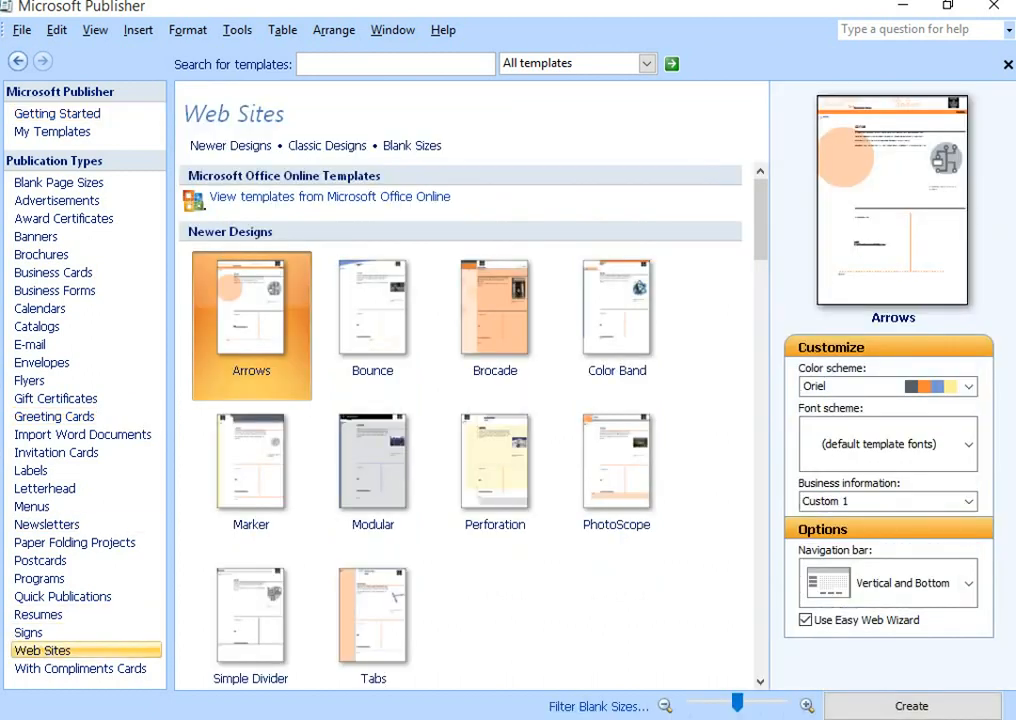
click(806, 621)
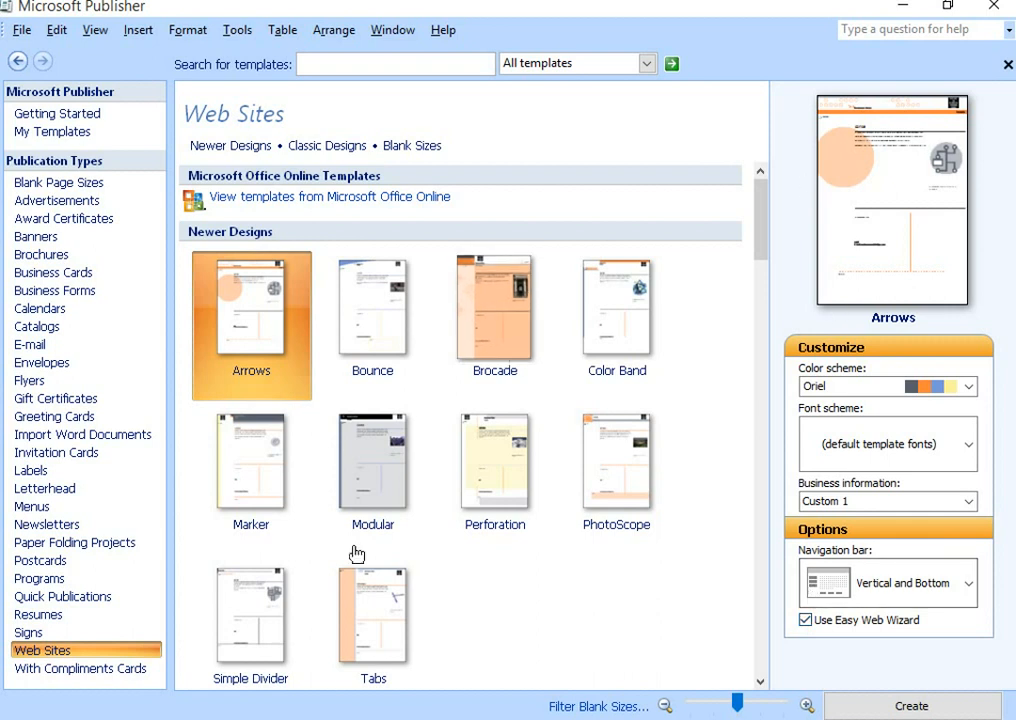
click(967, 388)
scroll(947, 492, down, 3)
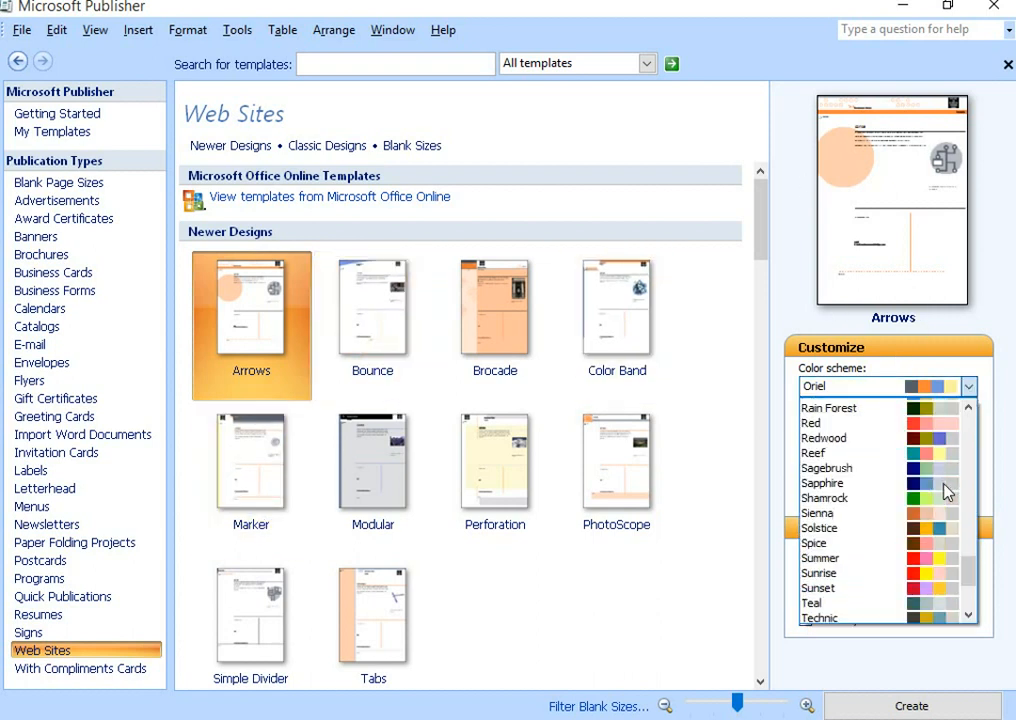
scroll(947, 492, down, 4)
click(945, 552)
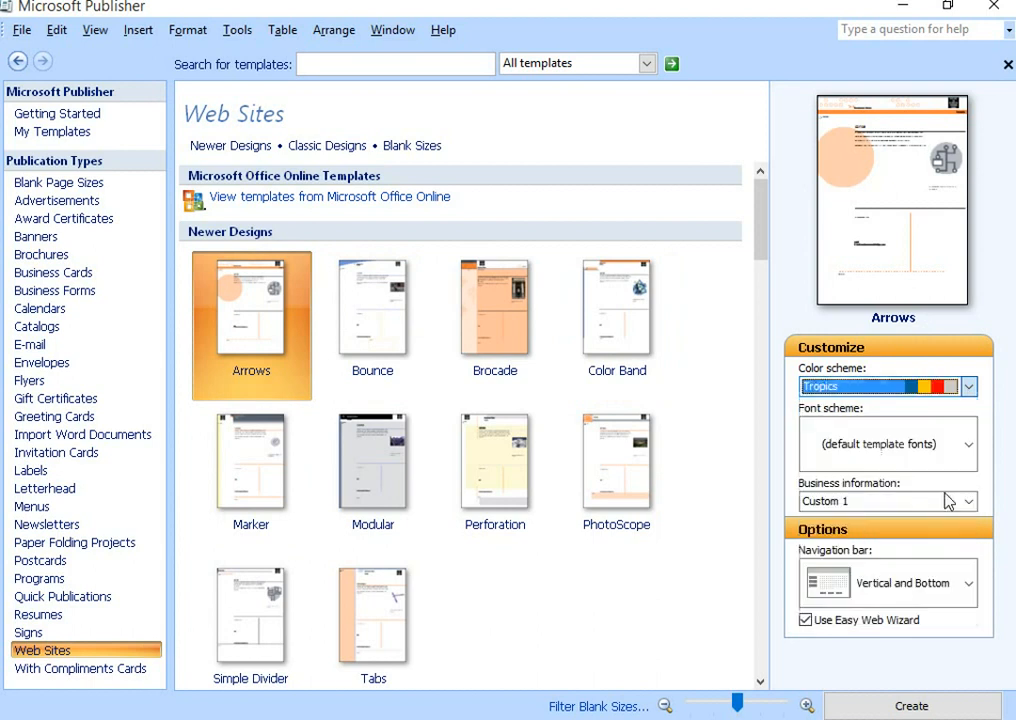
click(967, 388)
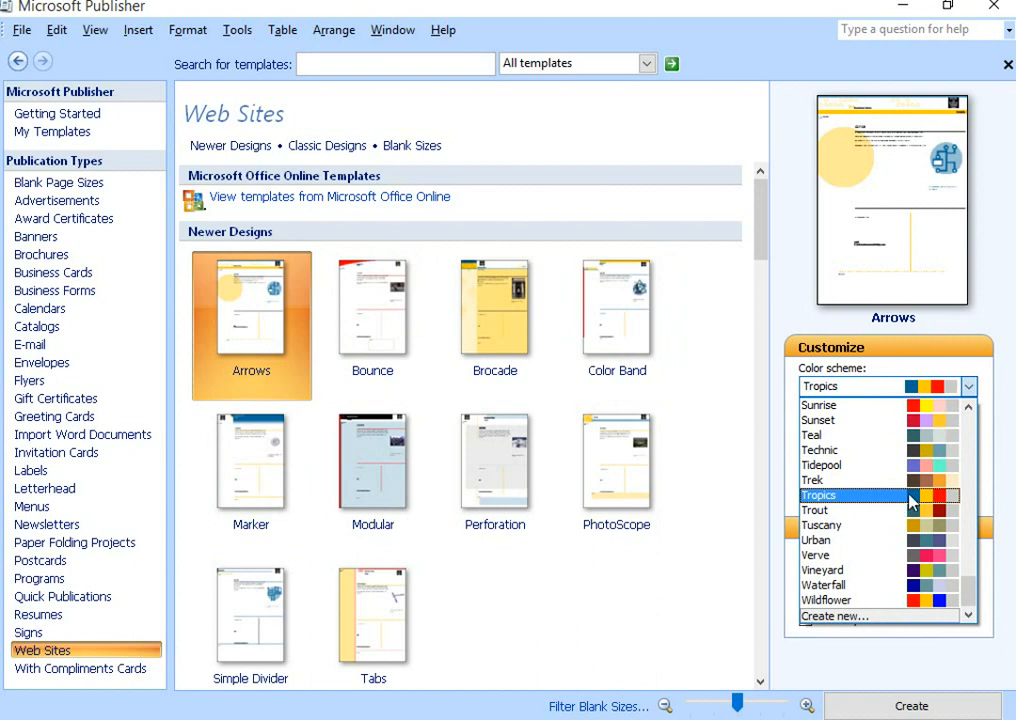
click(903, 494)
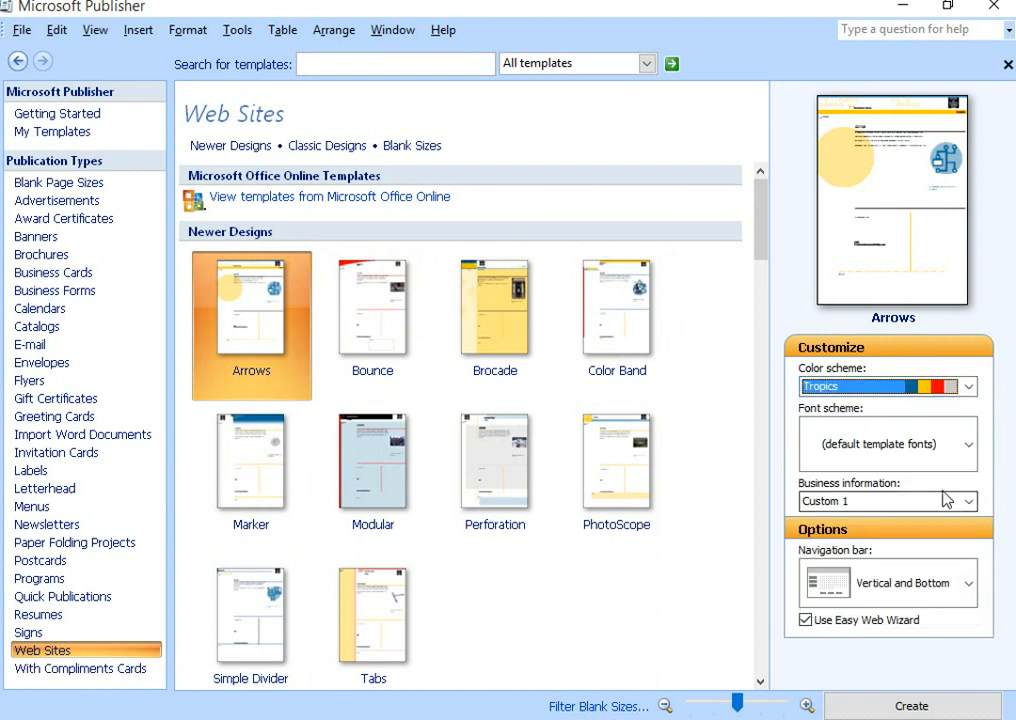
Set the color scheme to Rain Forest and create the Arrows web site publication with the Easy Web Wizard enabled
click(969, 389)
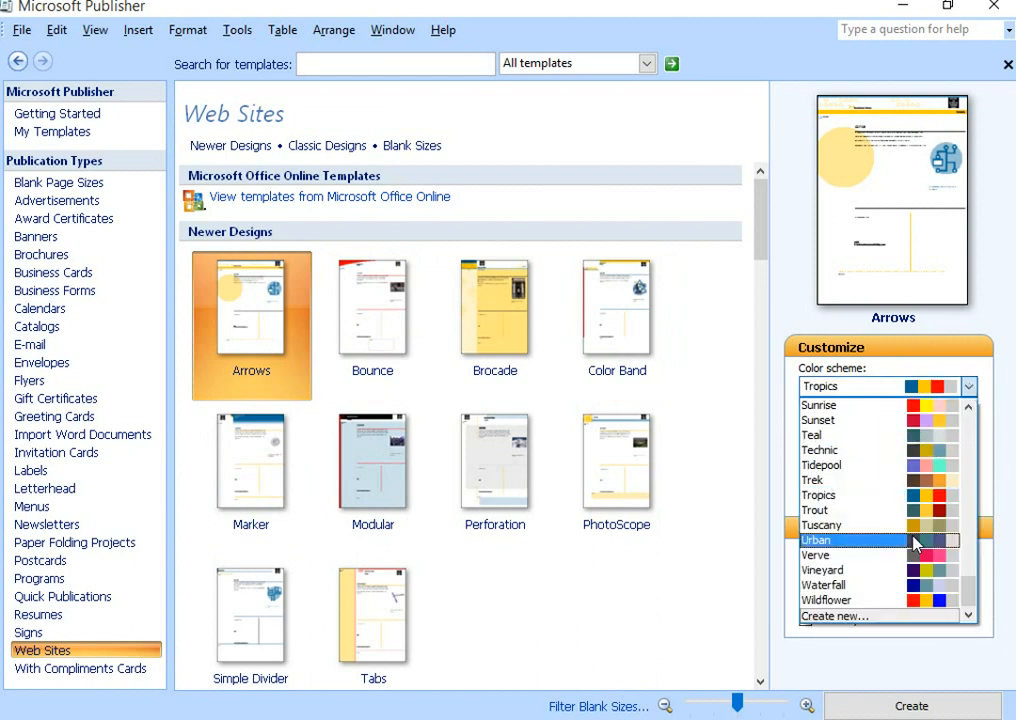
click(969, 408)
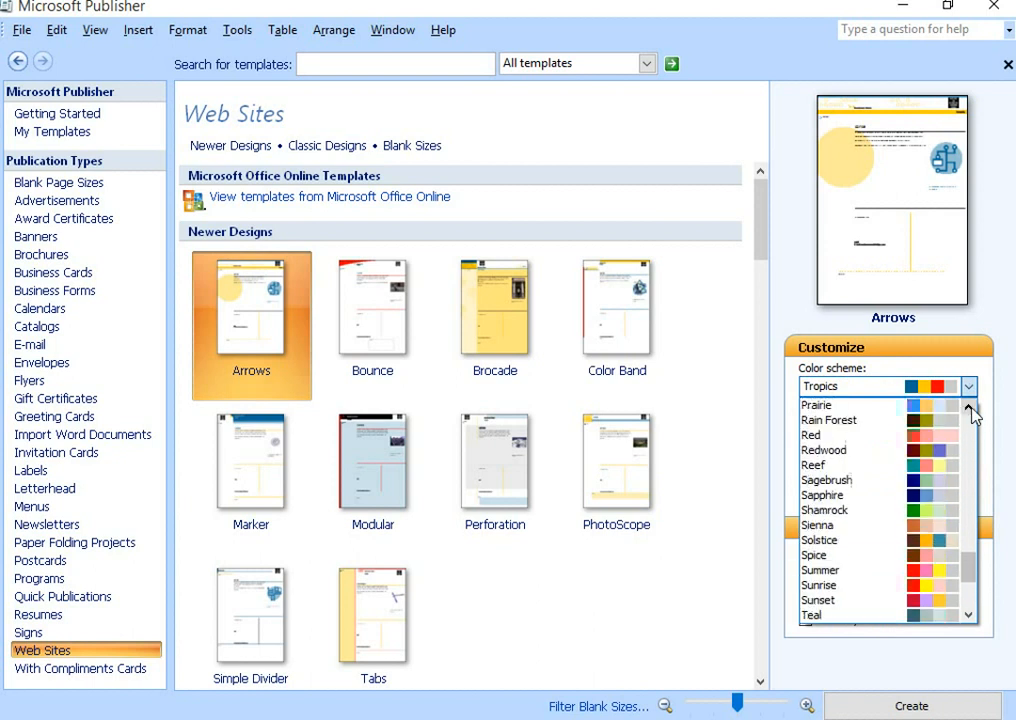
click(900, 421)
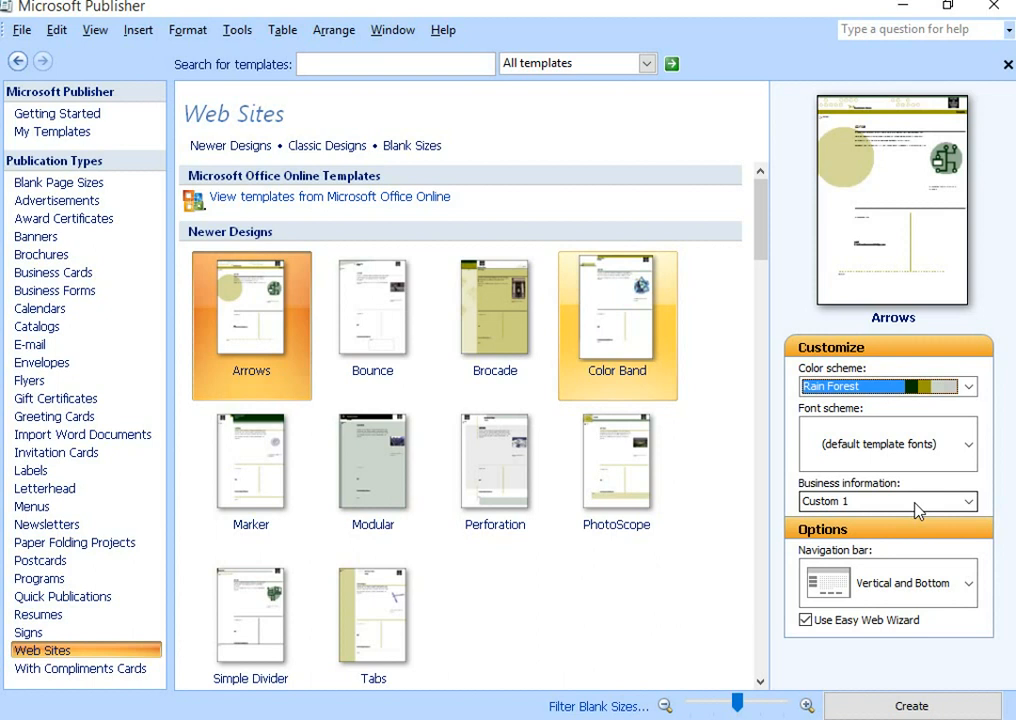
click(910, 706)
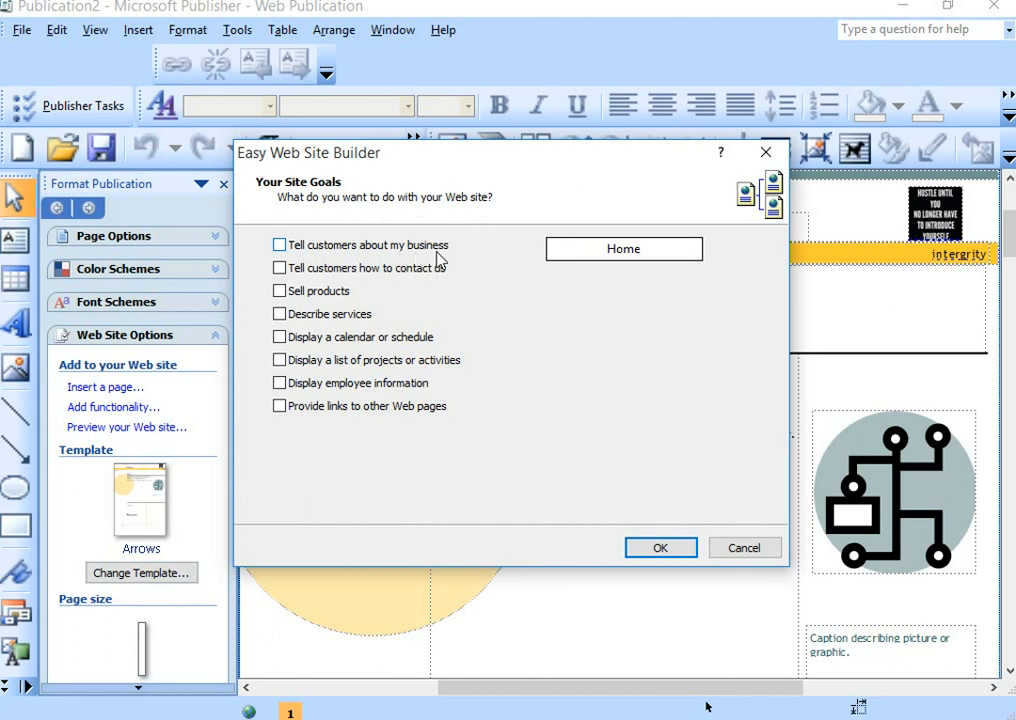
Select every site goal in the Easy Web Site Builder except Sell products and Display employee information
click(280, 245)
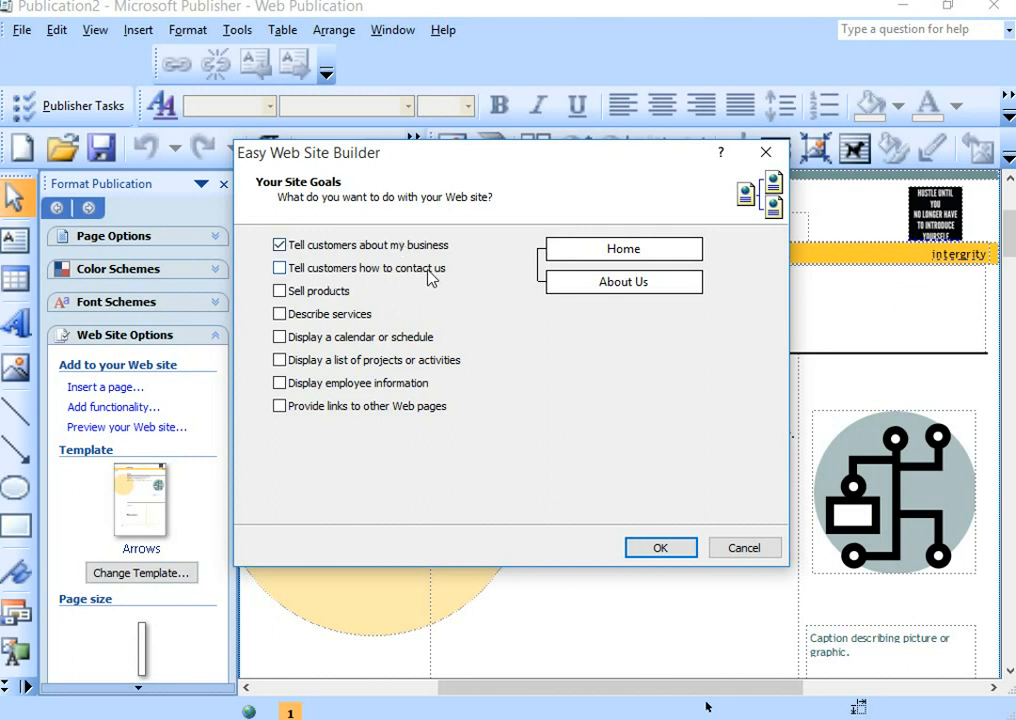
click(281, 269)
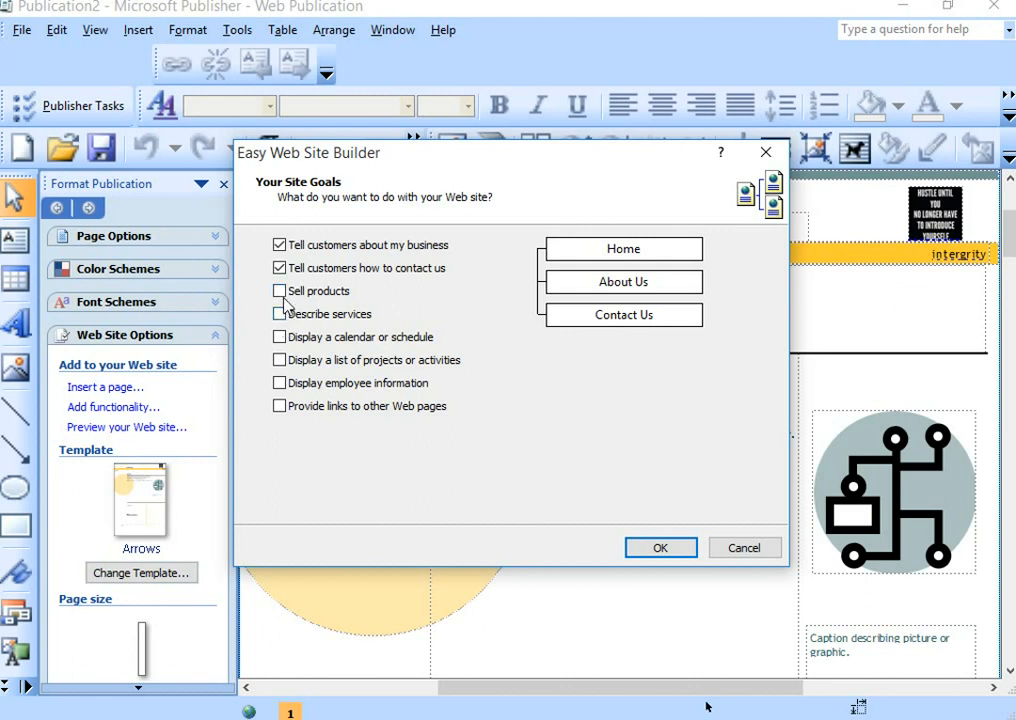
click(280, 314)
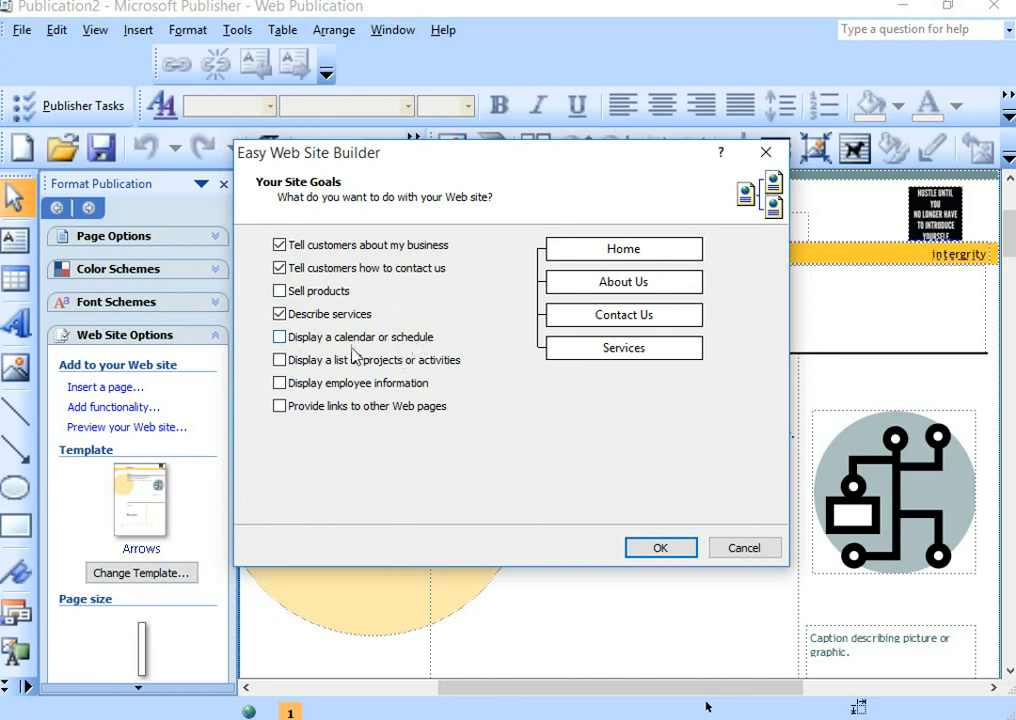
click(280, 338)
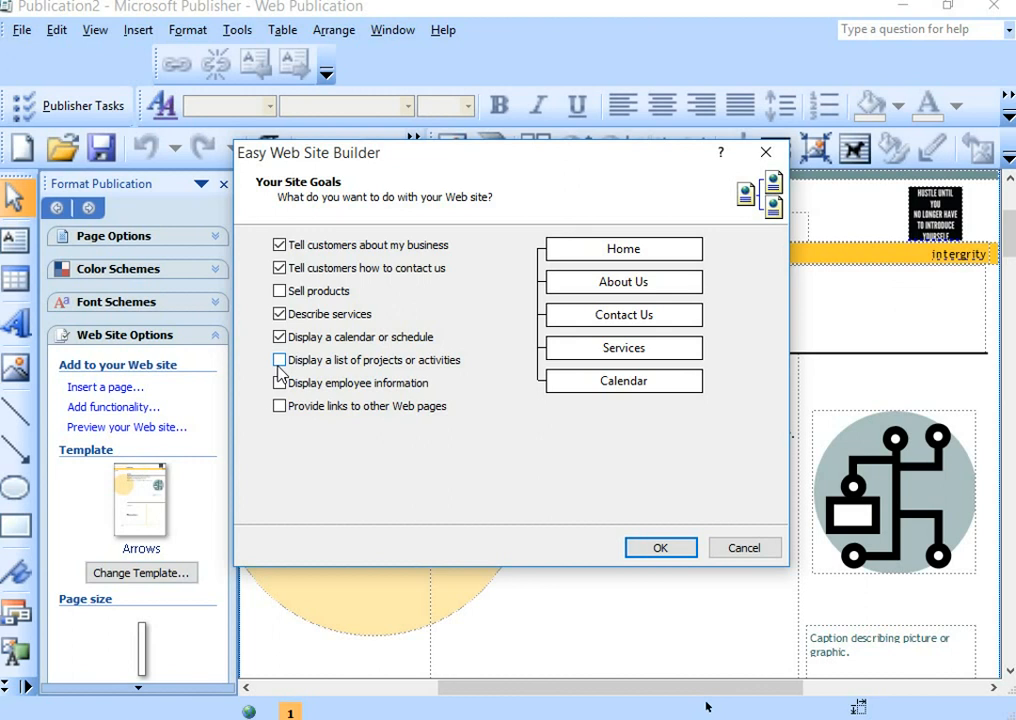
click(281, 361)
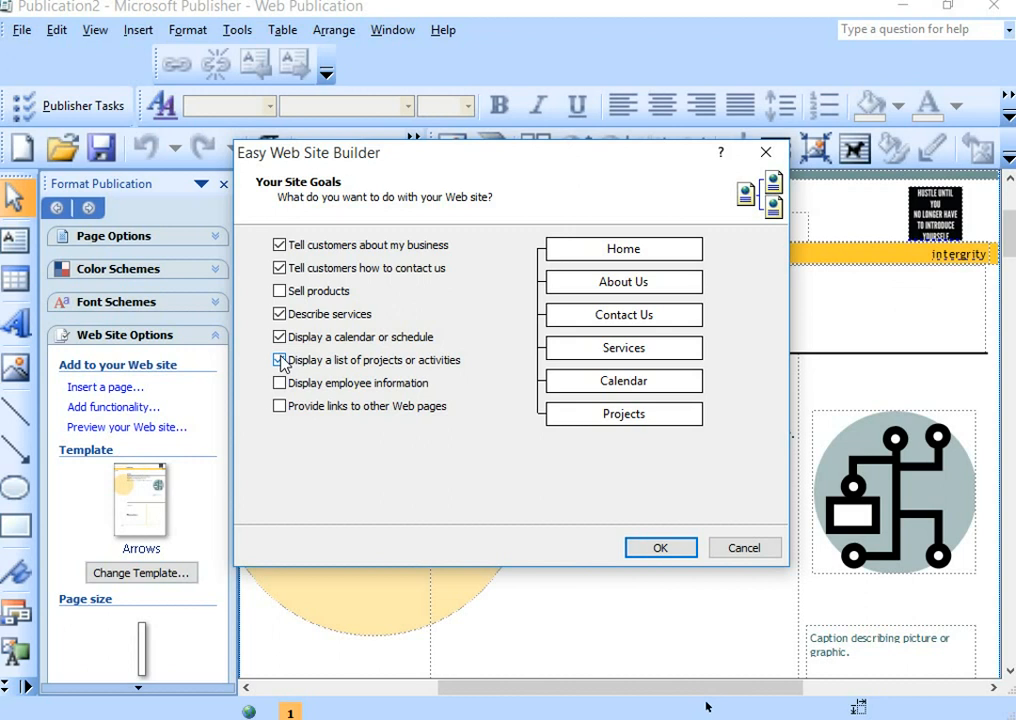
click(280, 407)
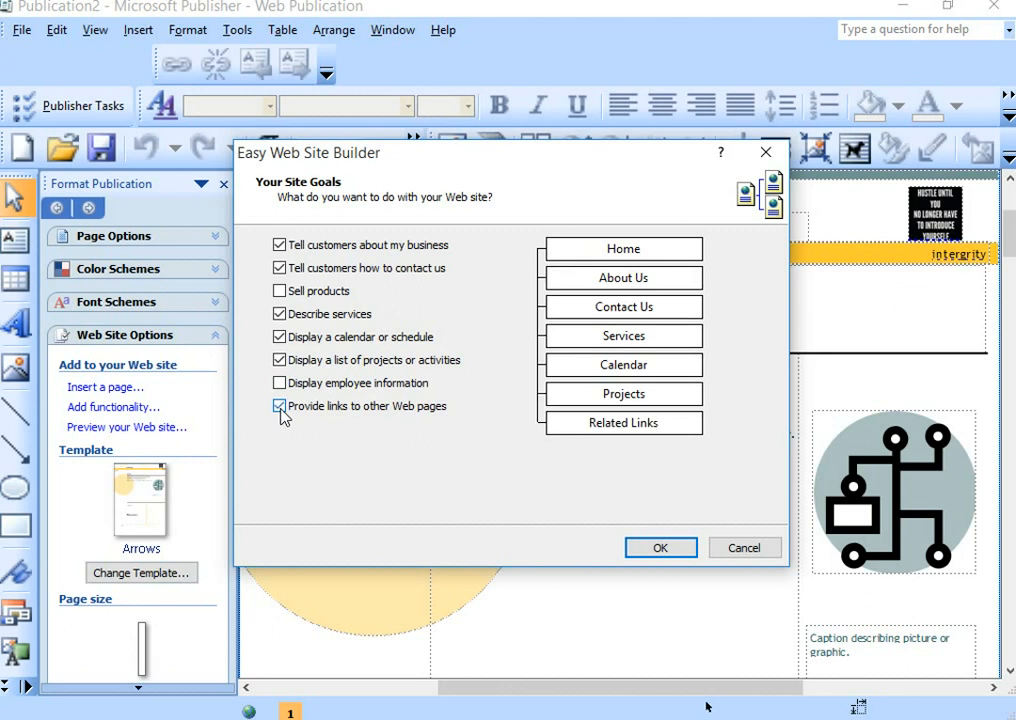
click(280, 291)
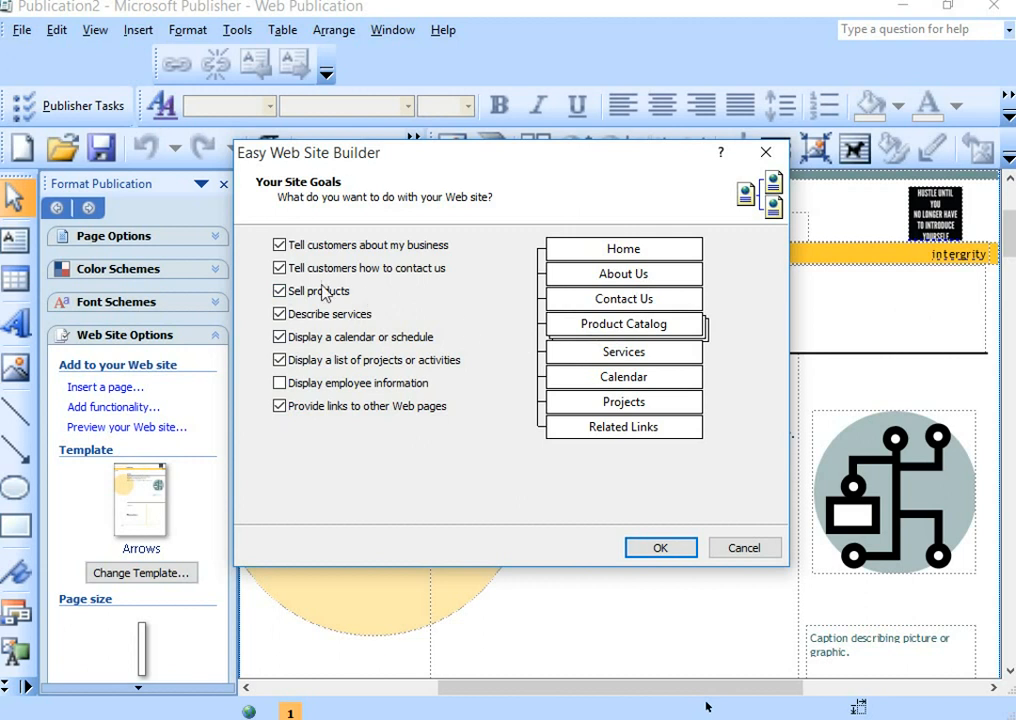
click(281, 291)
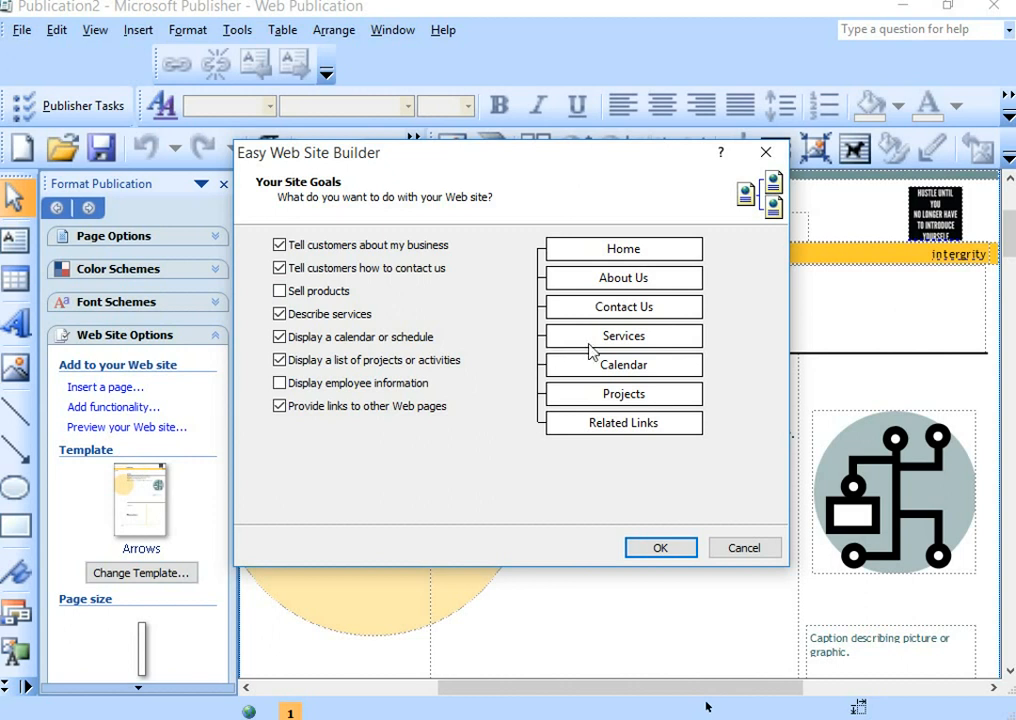
Add Sell products to the site goals, remove Display a calendar or schedule, and generate the site's pages
click(281, 291)
click(281, 383)
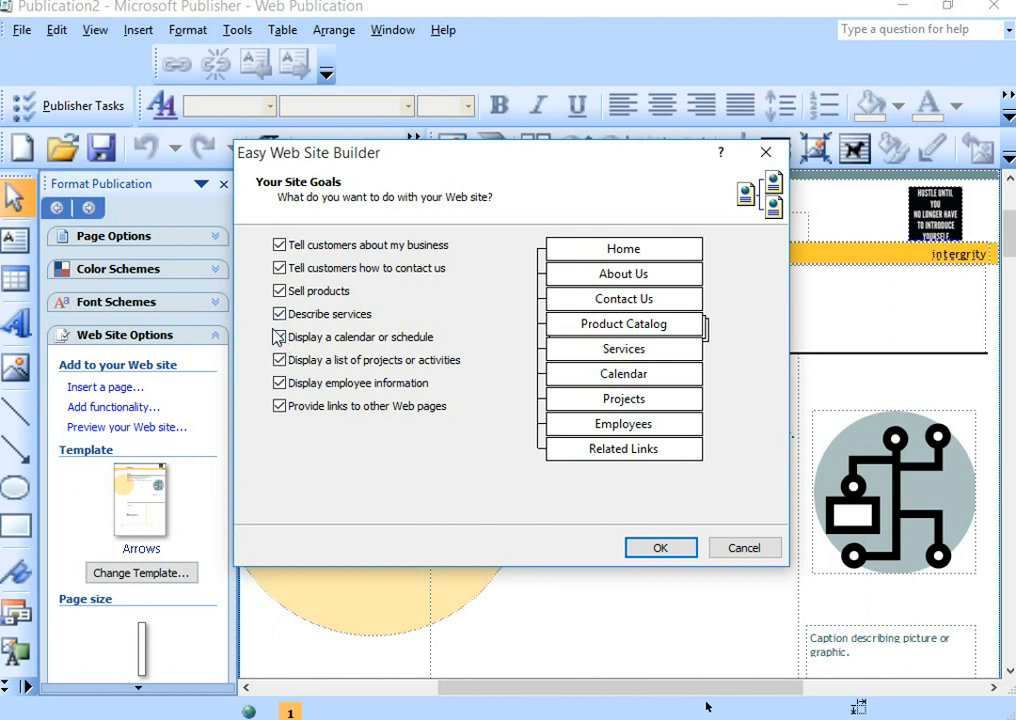
click(280, 337)
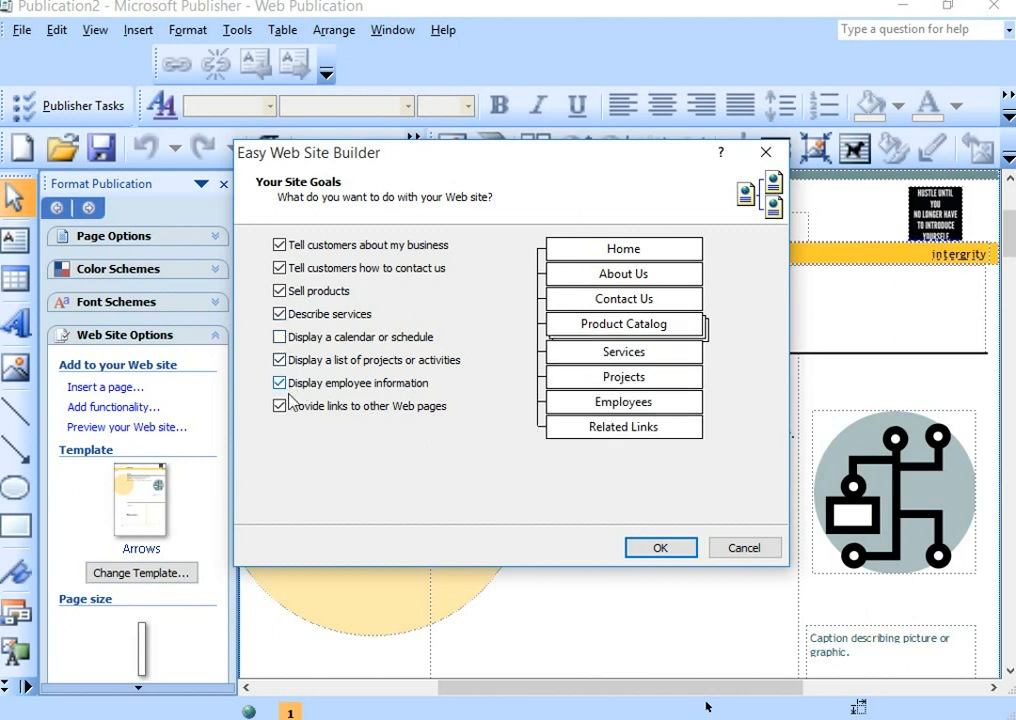
click(281, 383)
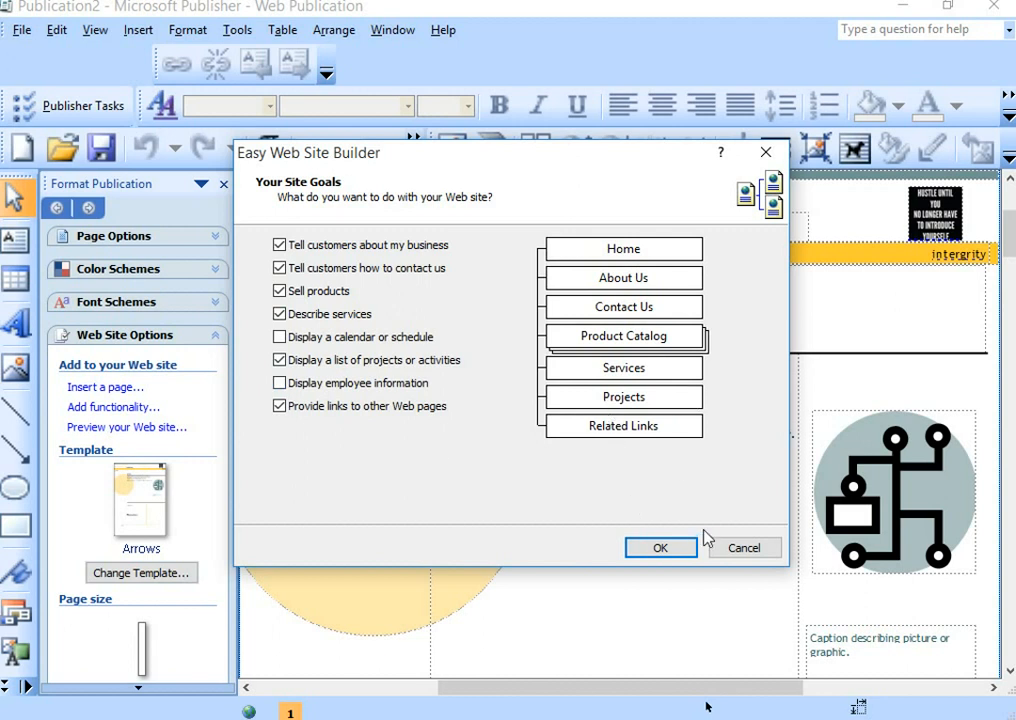
click(653, 550)
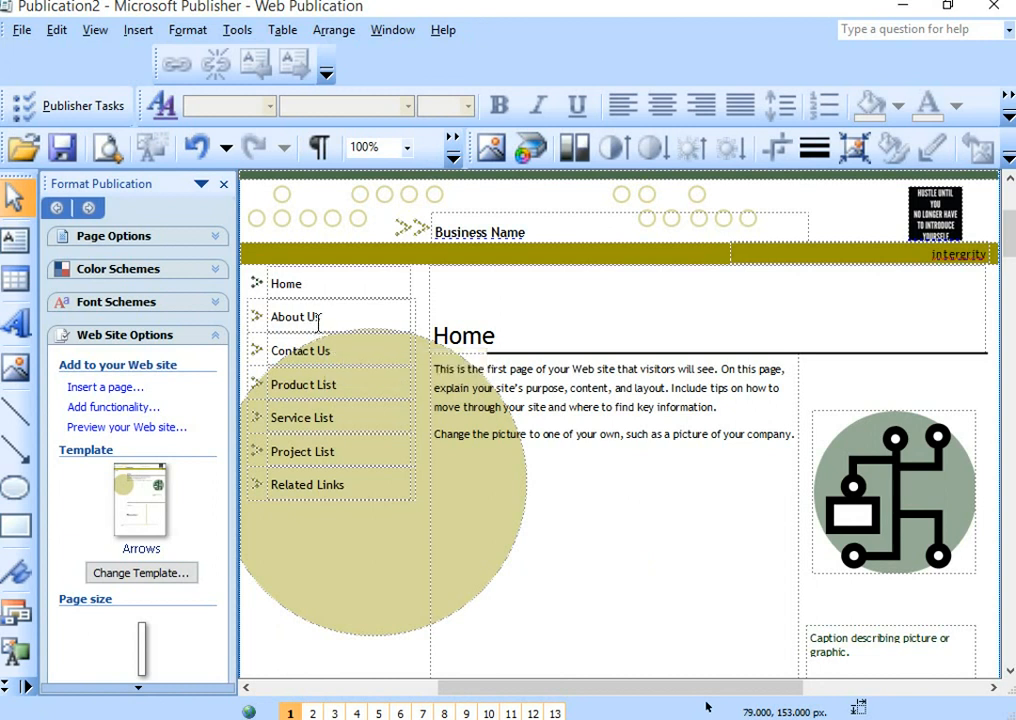
Close the Format Publication pane, and on the Contact Us page try bold formatting on the page title
click(224, 185)
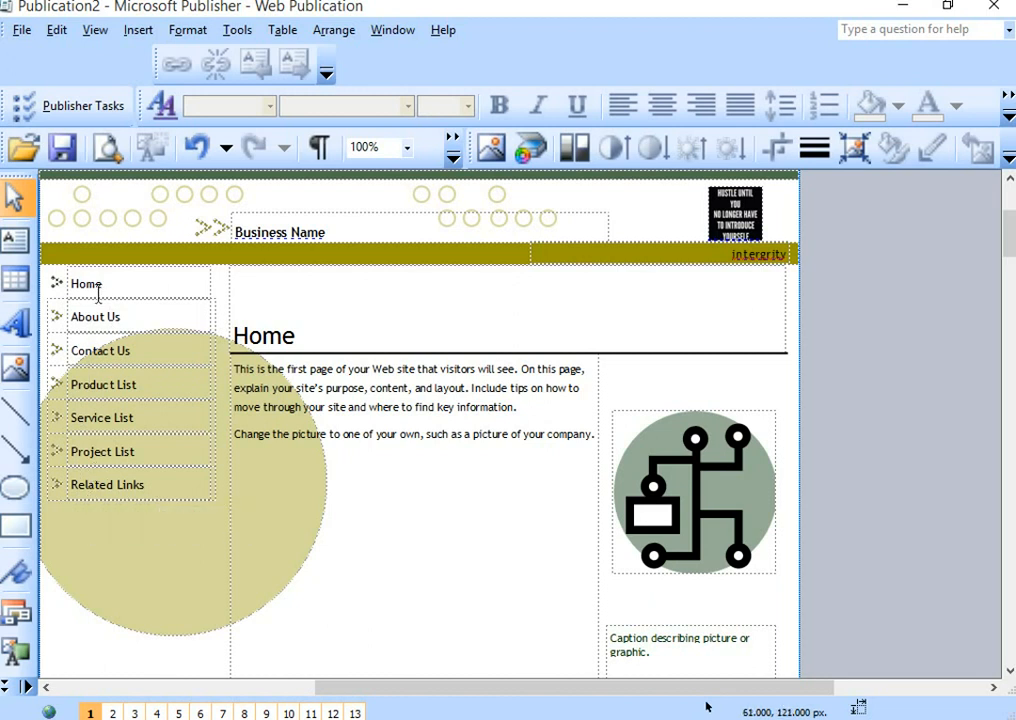
ctrl+click(115, 360)
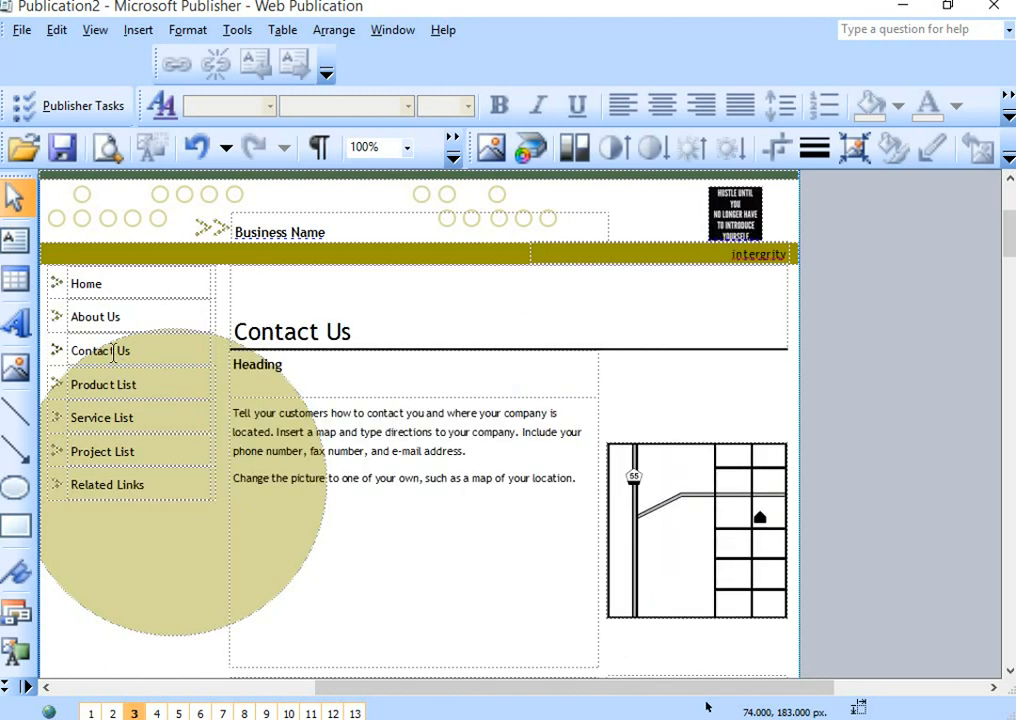
drag(360, 333, 234, 332)
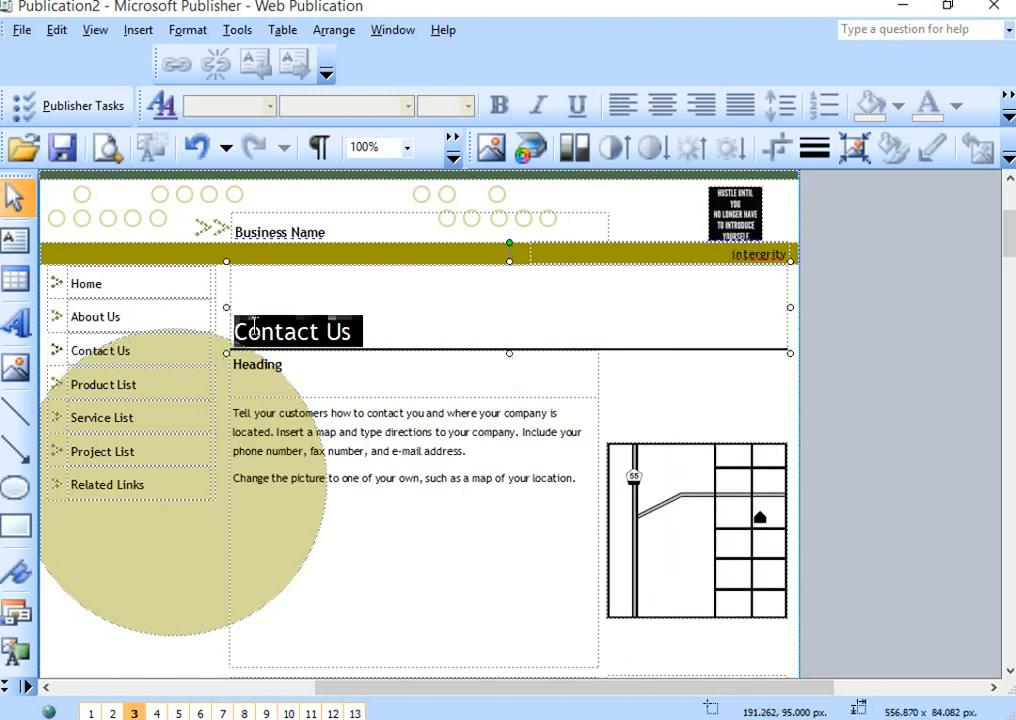
click(499, 107)
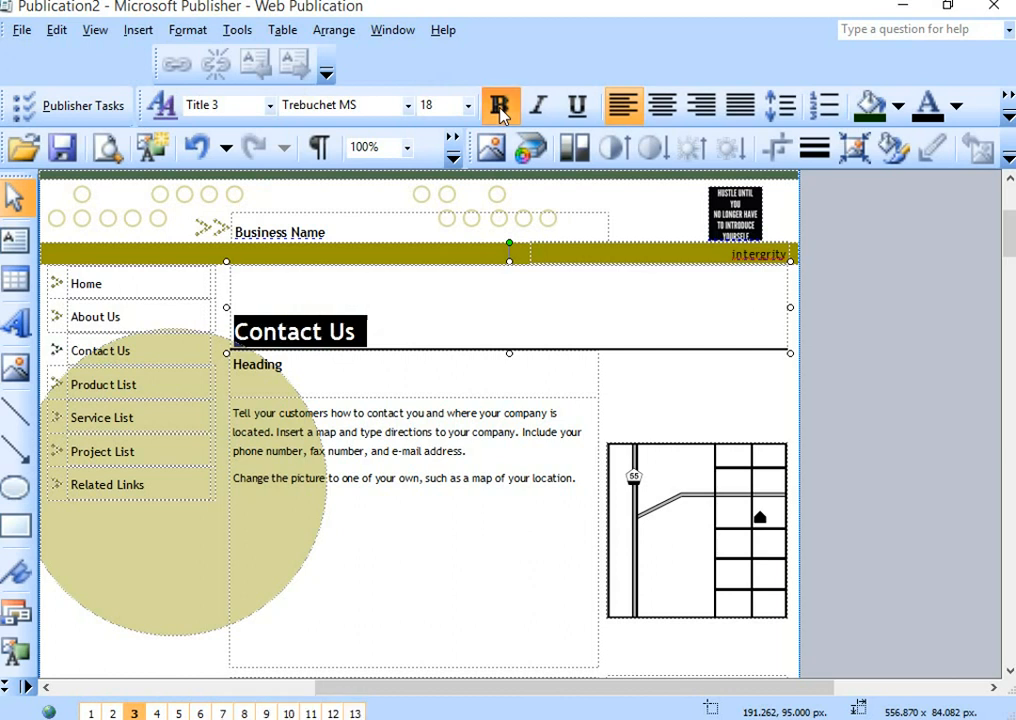
click(501, 110)
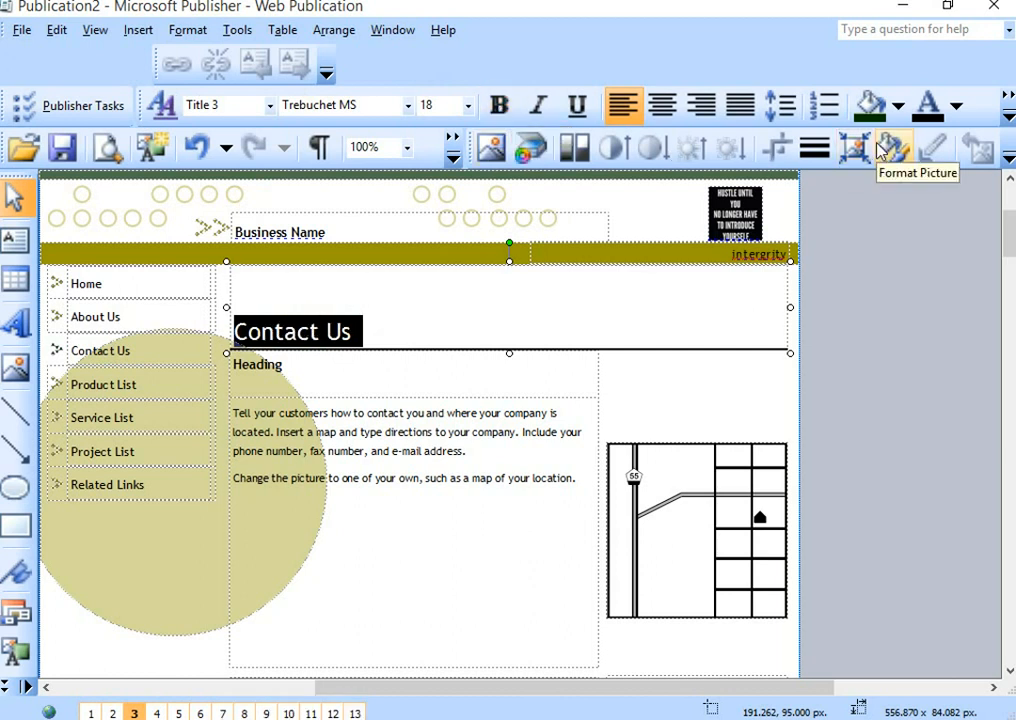
Change the font color of the Contact Us page title to red from the standard colors
click(900, 107)
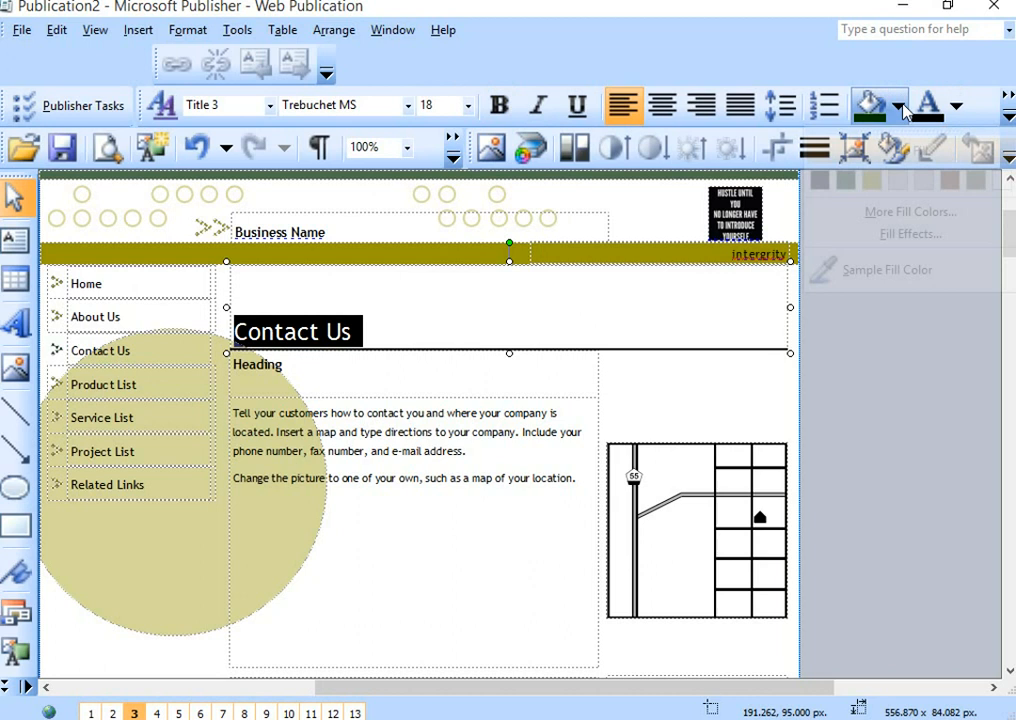
click(956, 107)
click(956, 108)
click(956, 110)
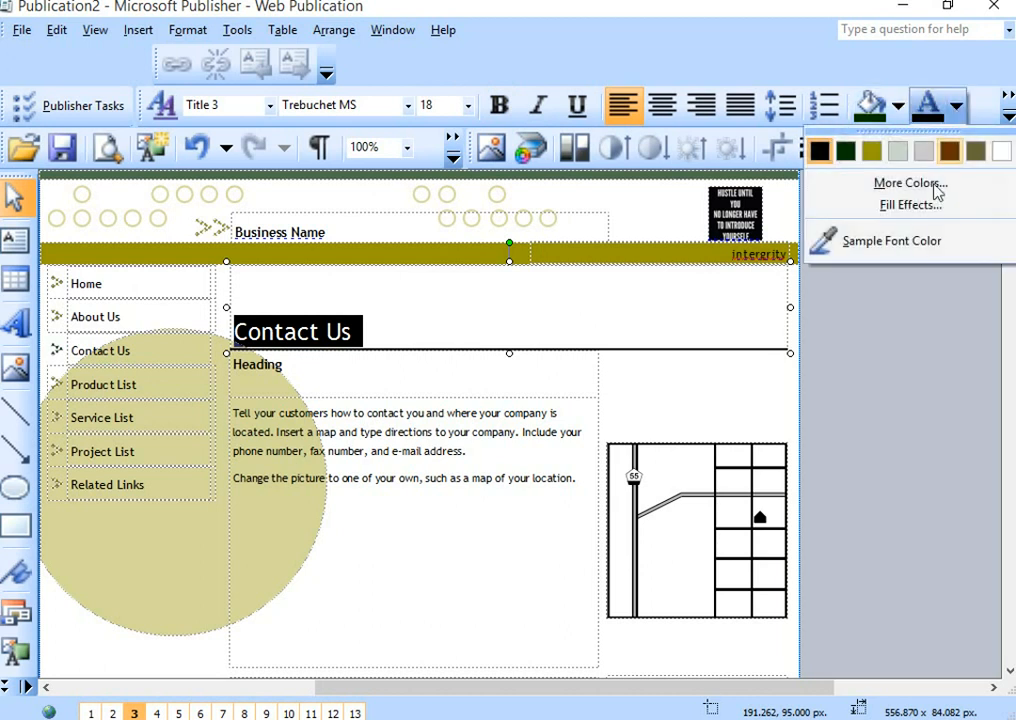
click(928, 188)
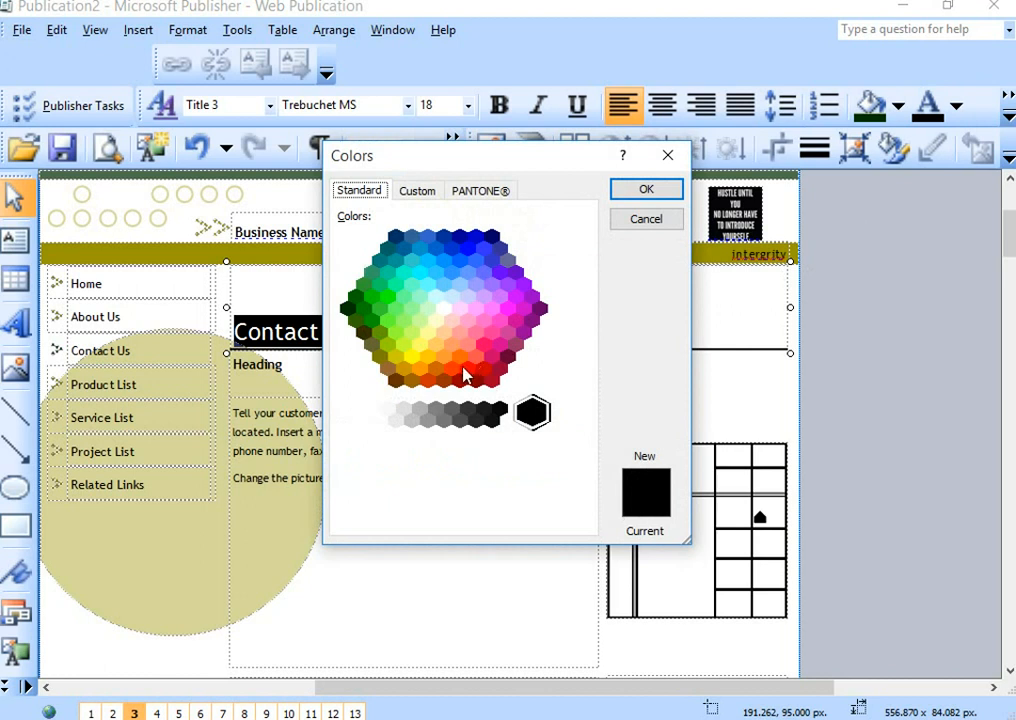
click(468, 367)
click(646, 189)
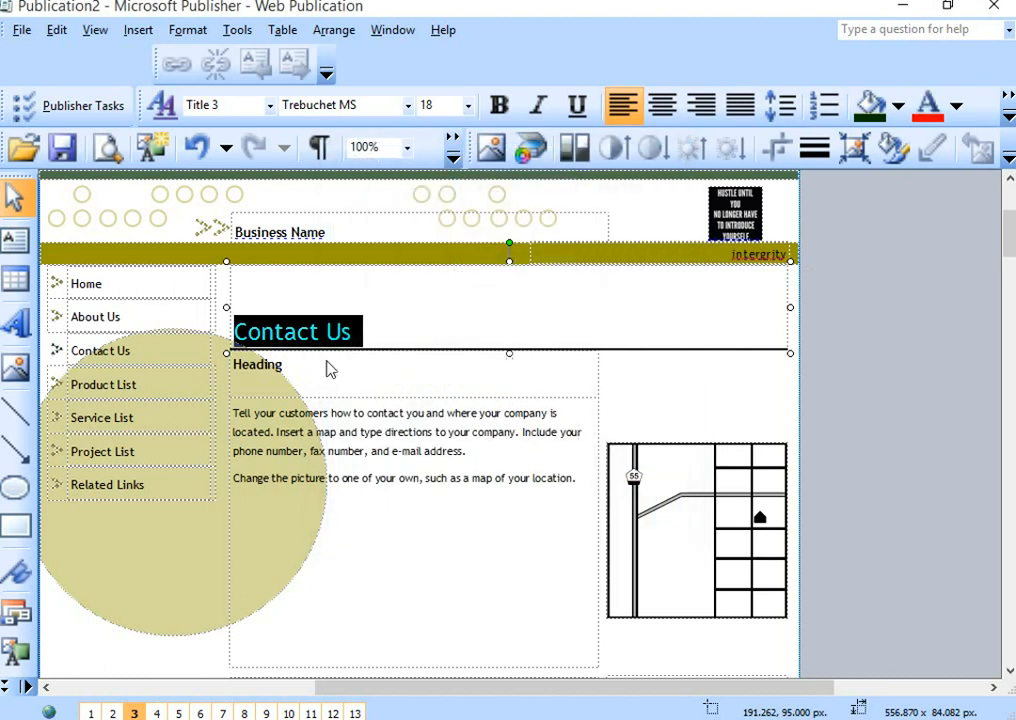
click(407, 326)
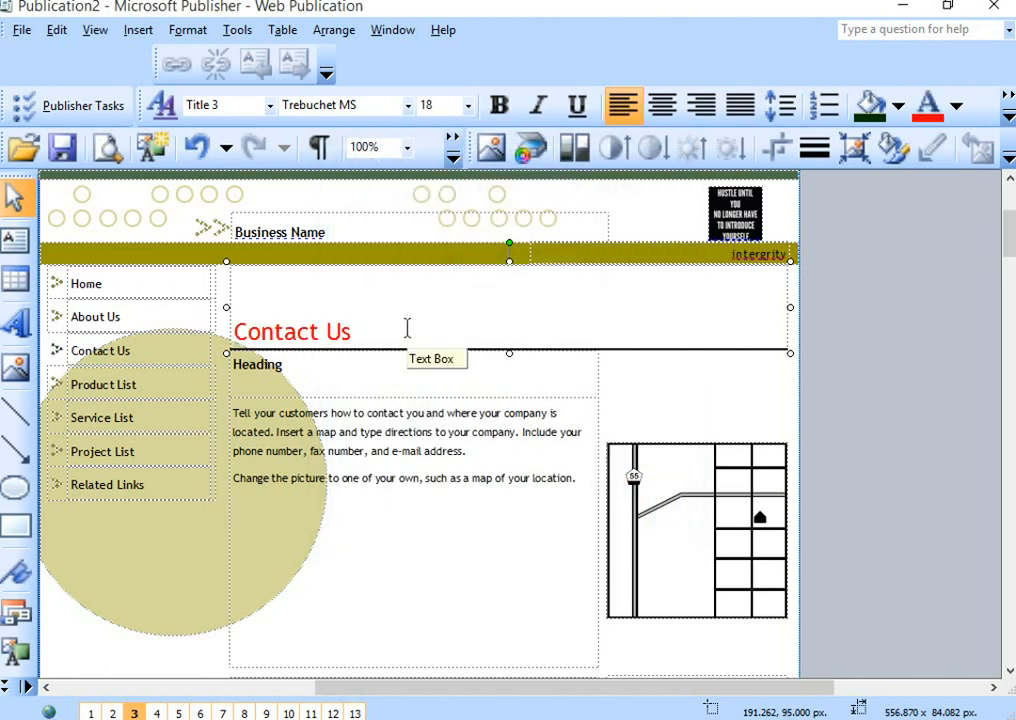
Go to the Product List page and rotate its title text box counterclockwise so the title slants upward
ctrl+click(115, 395)
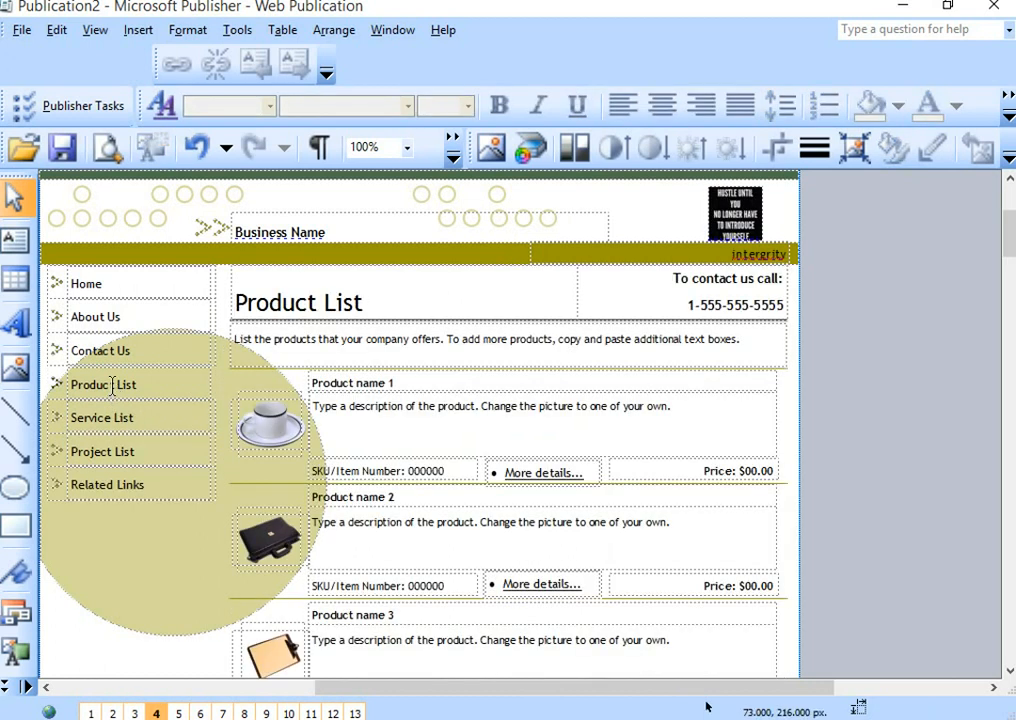
drag(374, 299, 239, 300)
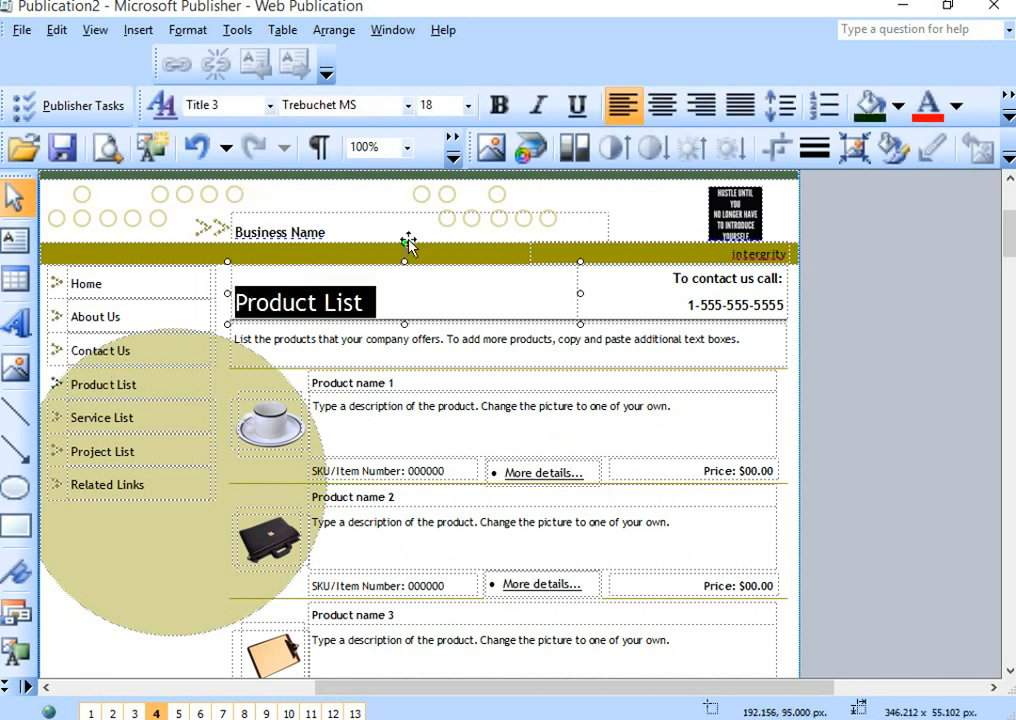
drag(406, 246, 371, 256)
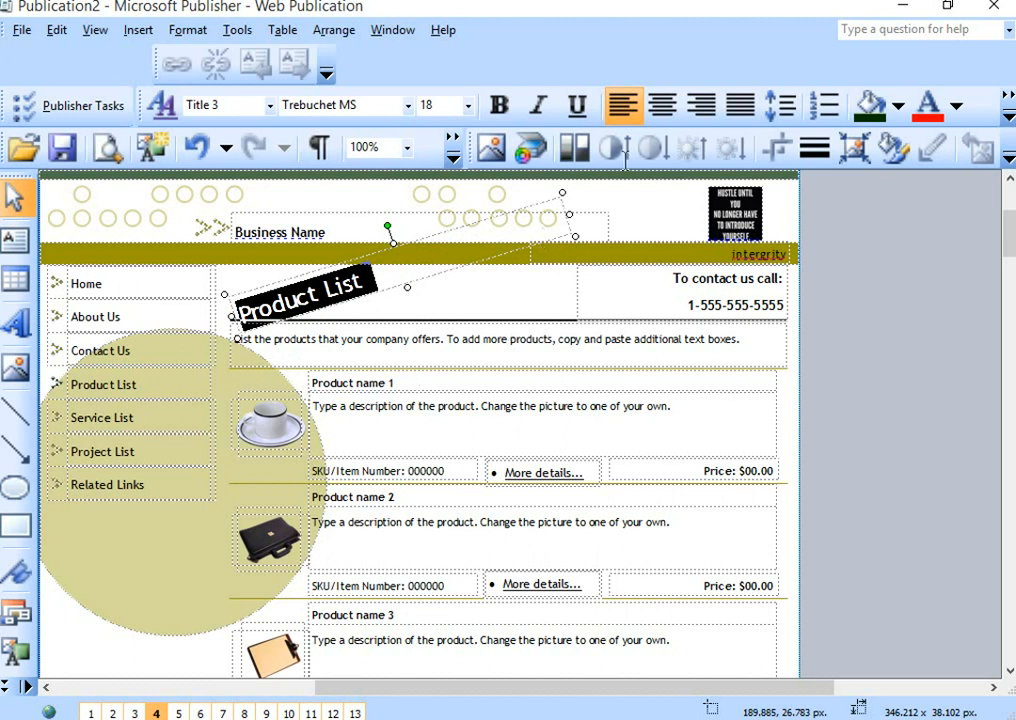
Fill the Product List title box with red and set its font color to black
click(900, 107)
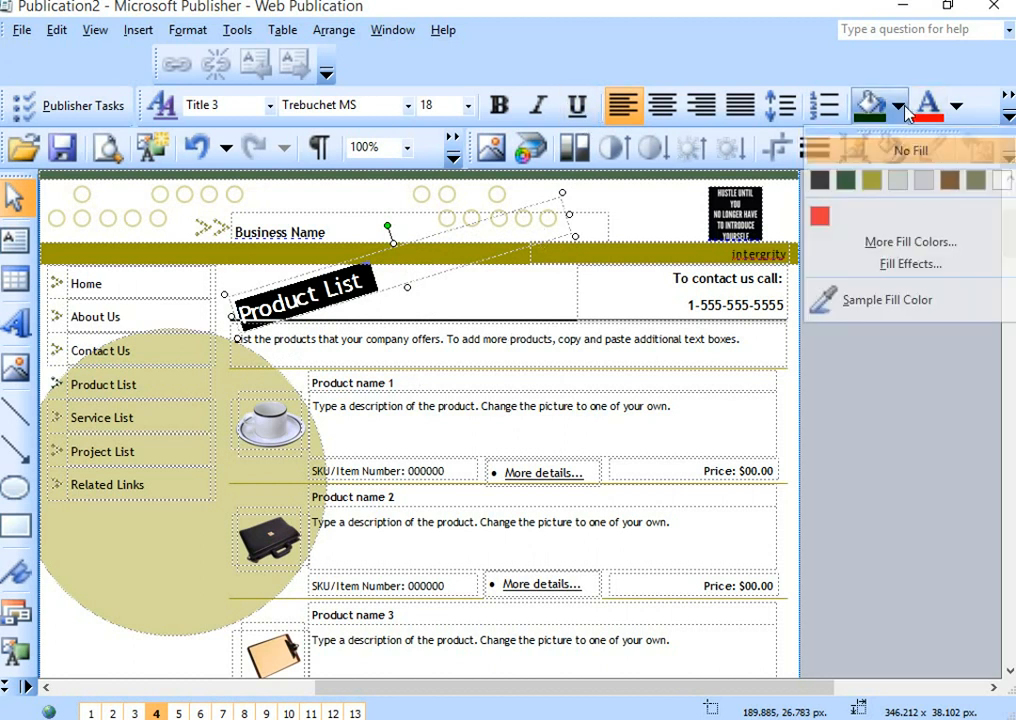
click(821, 216)
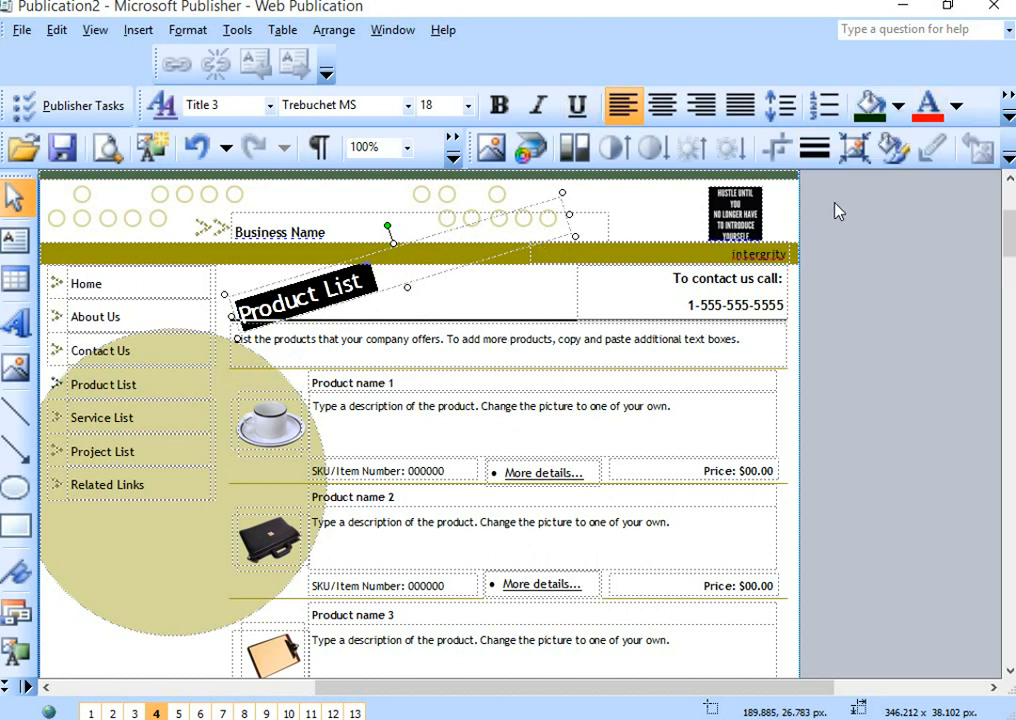
click(956, 107)
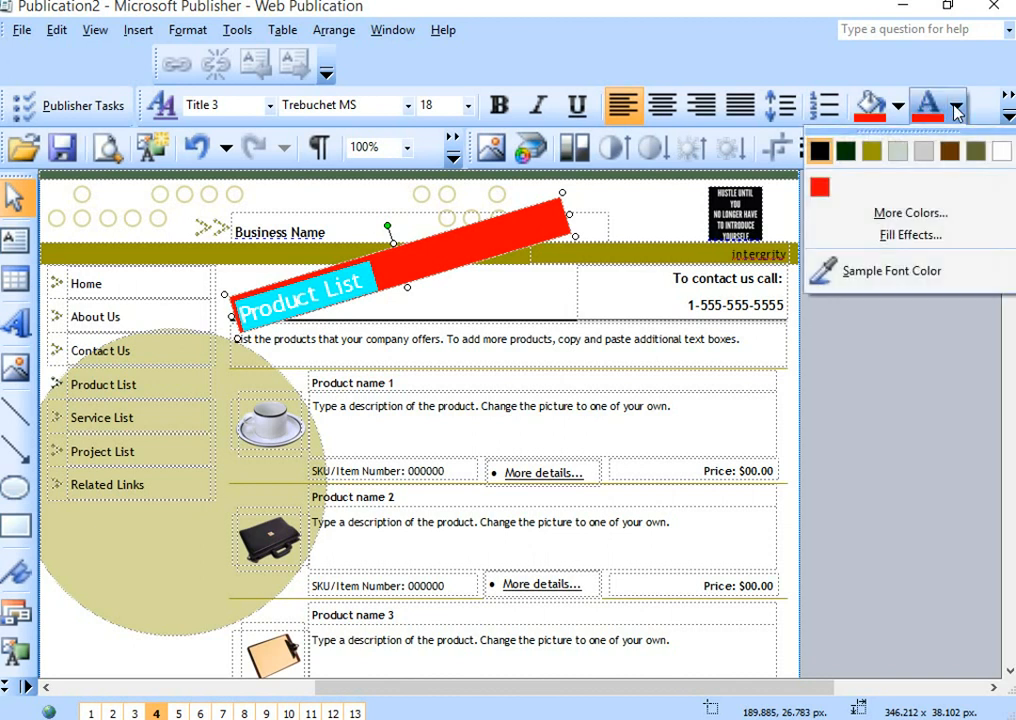
click(912, 220)
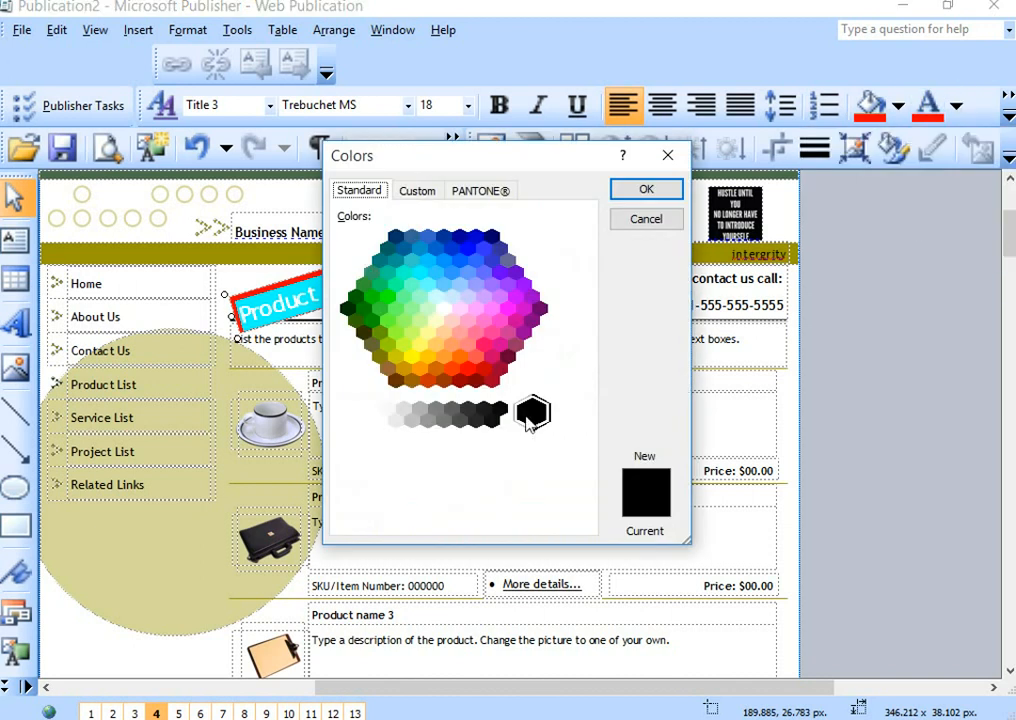
click(531, 416)
click(646, 190)
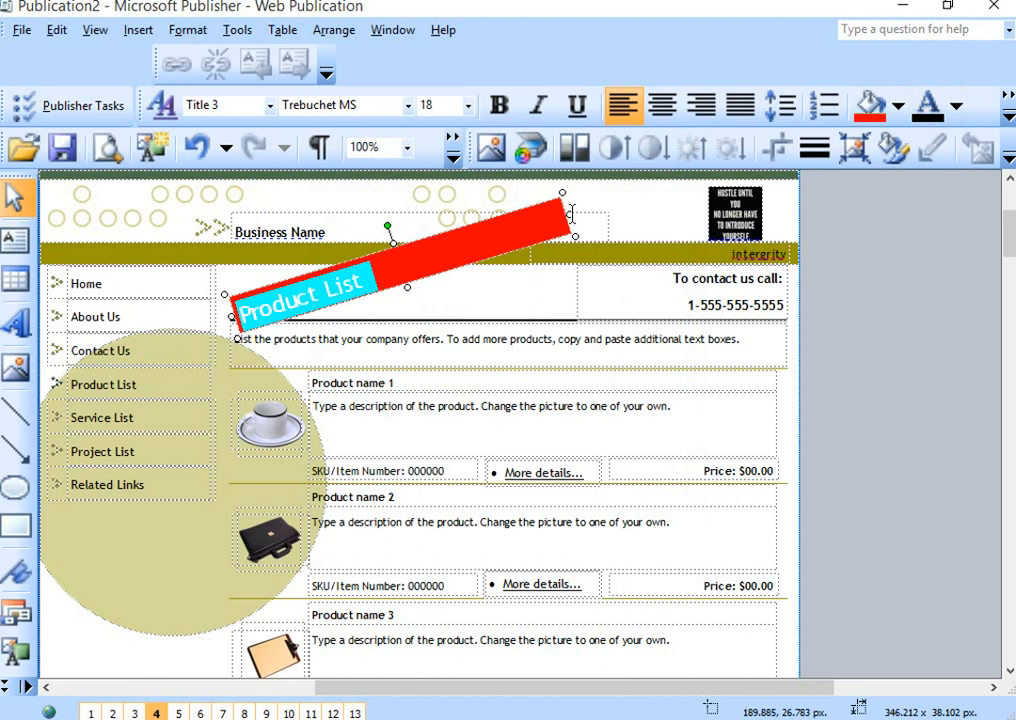
Resize the Product List title box to about 188 by 57 px and set its text to 12 pt
drag(417, 272, 417, 272)
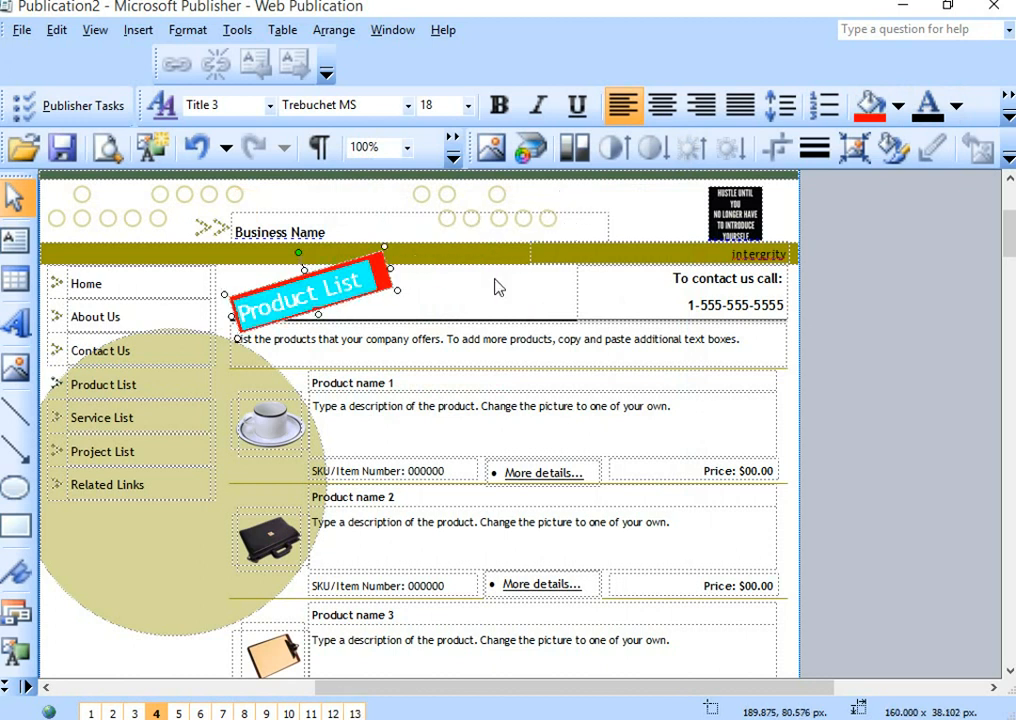
click(500, 286)
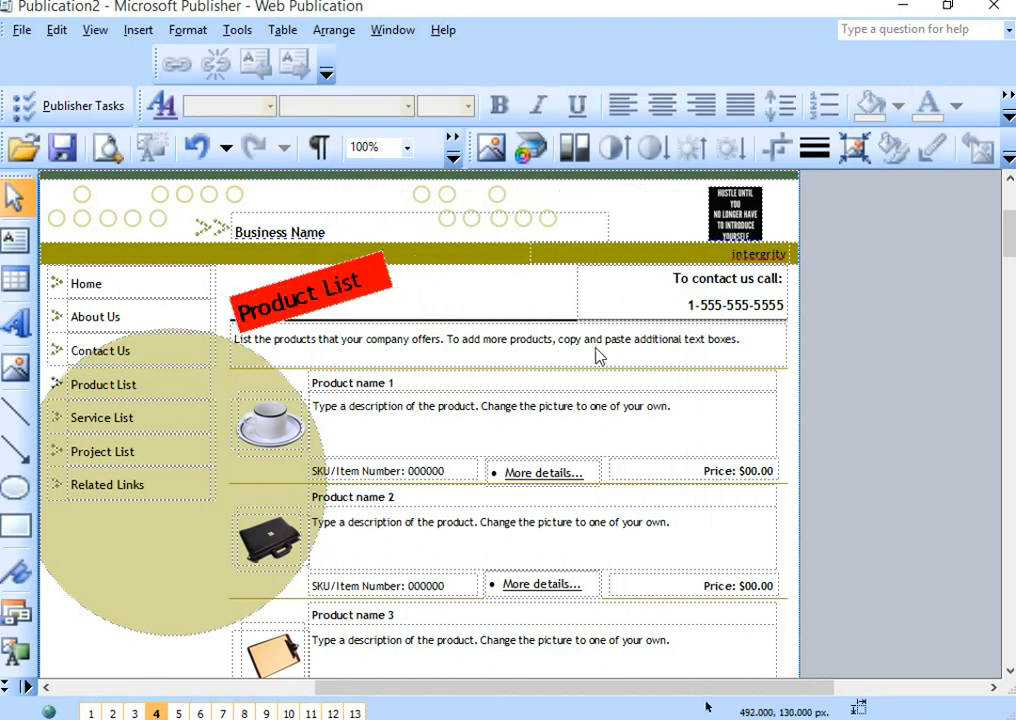
triple_click(356, 273)
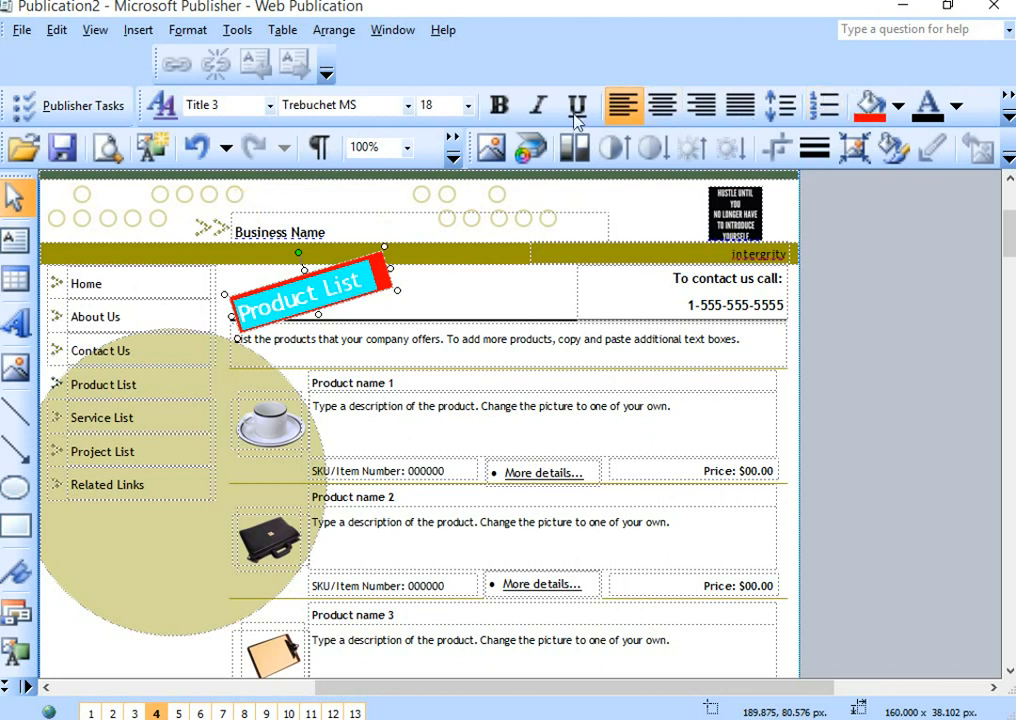
click(467, 105)
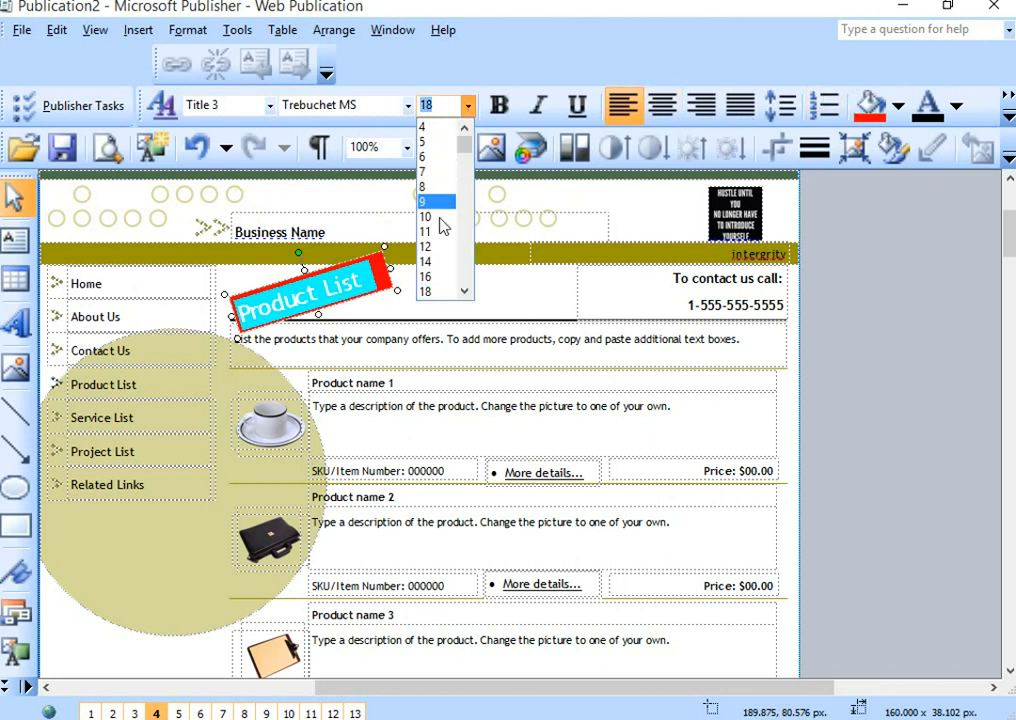
click(441, 247)
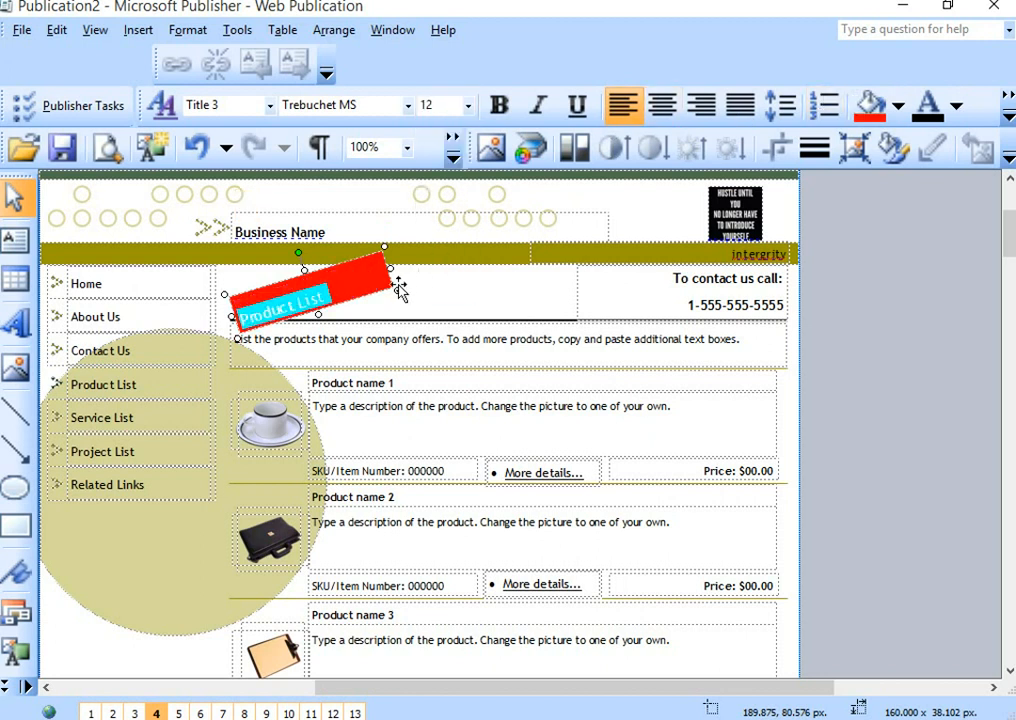
drag(397, 290, 429, 300)
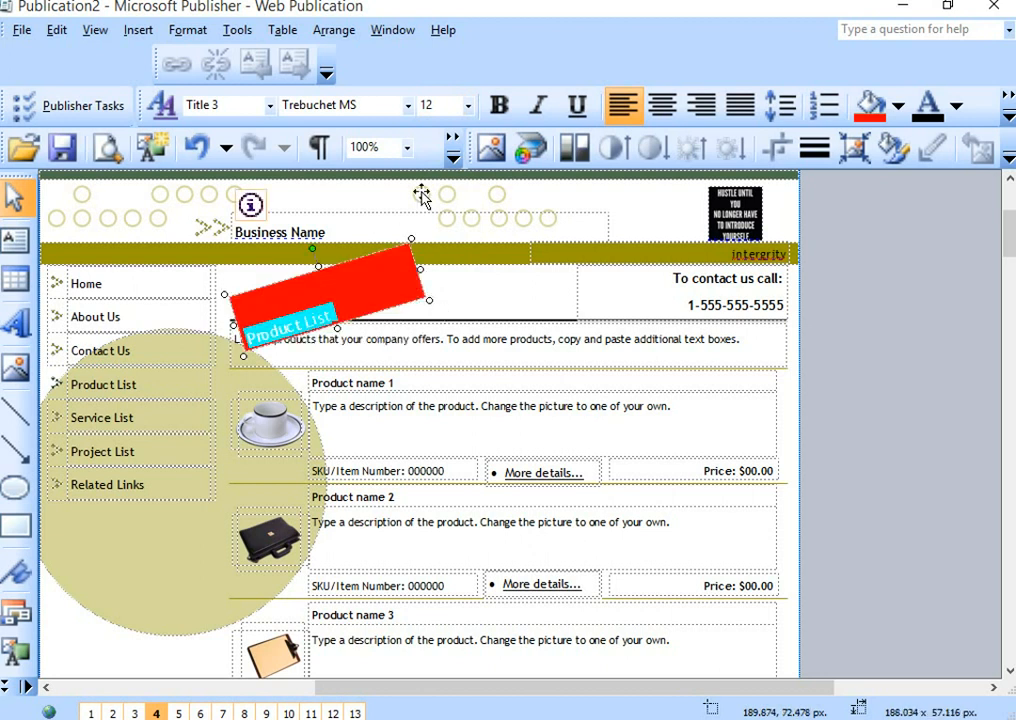
Set the font size of the Product List title to 22
click(469, 107)
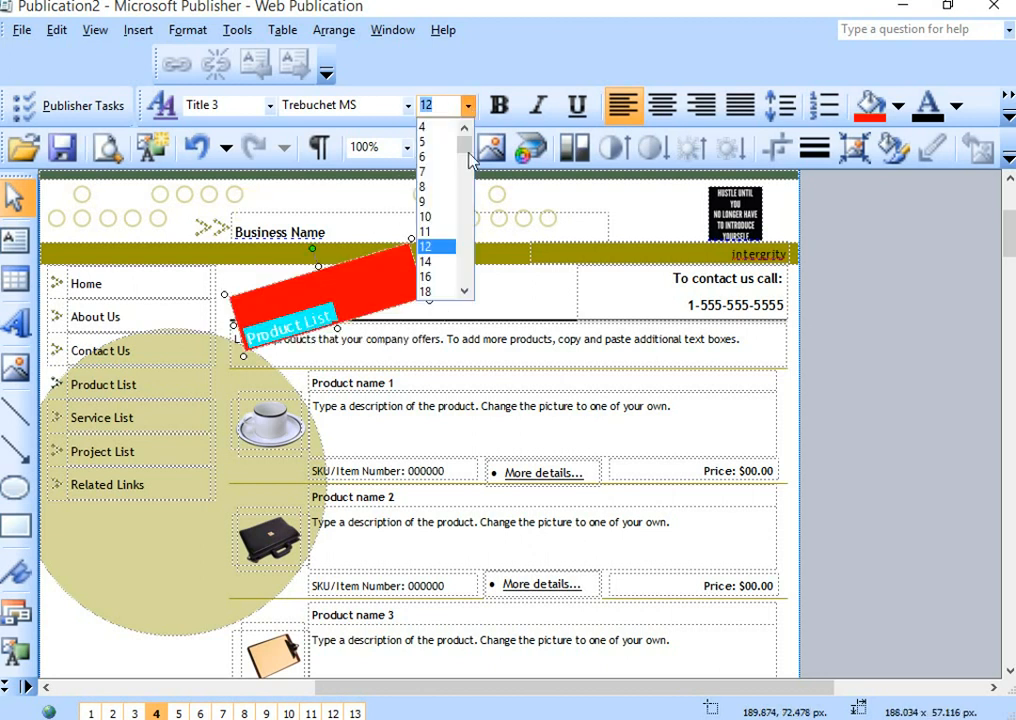
scroll(469, 292, down, 1)
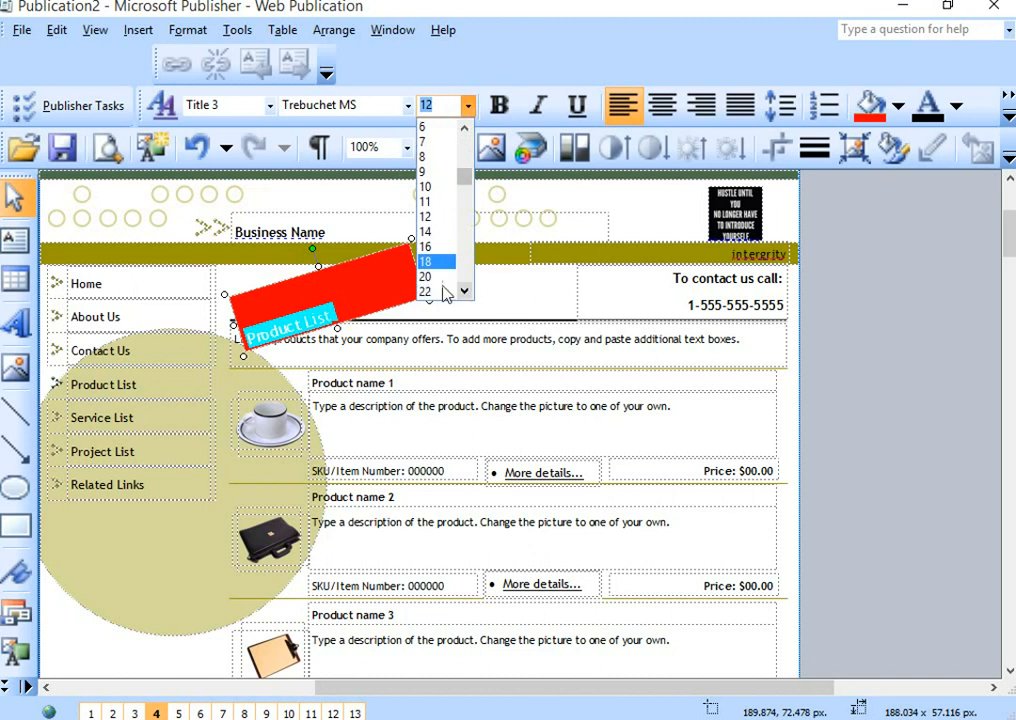
click(440, 280)
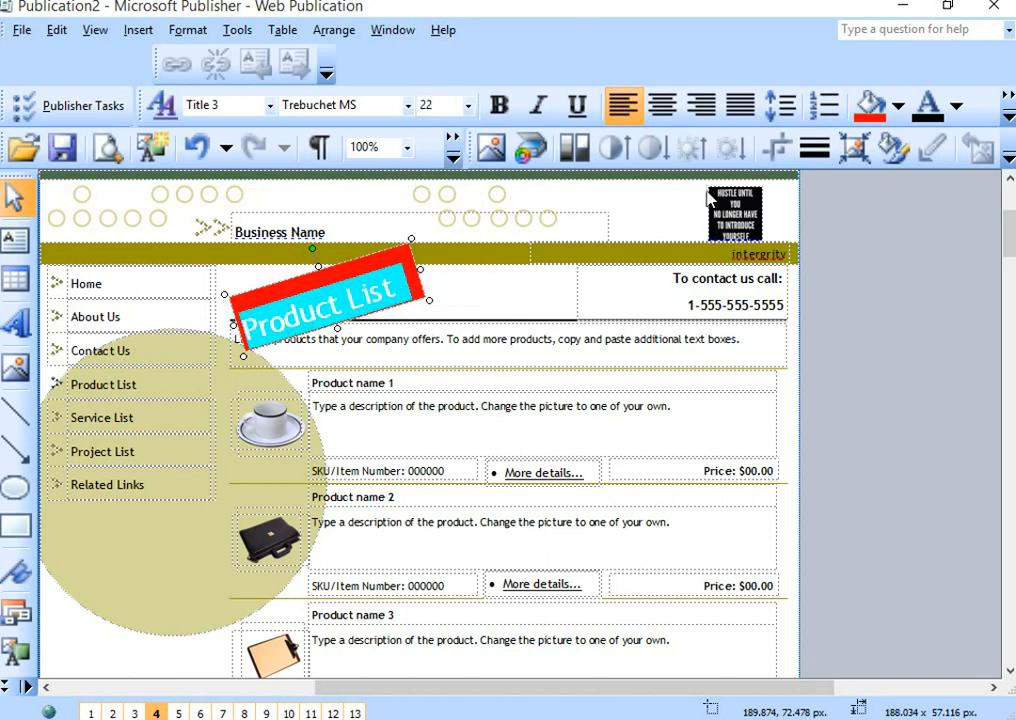
Change the fill of the Product List title box to blue from the standard colors
click(899, 106)
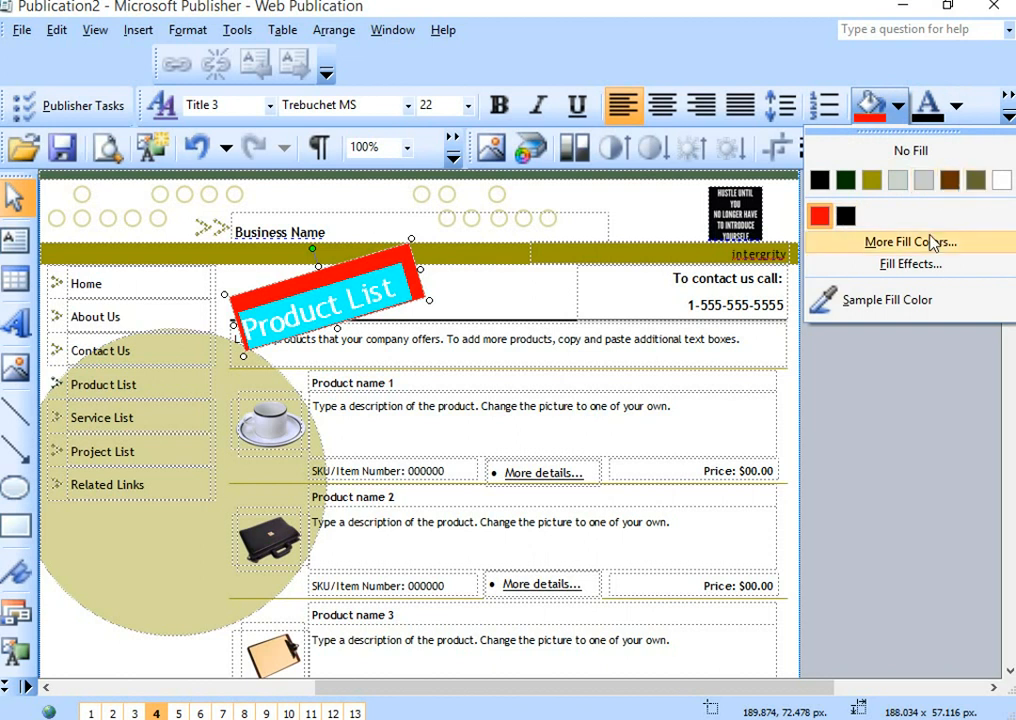
click(864, 241)
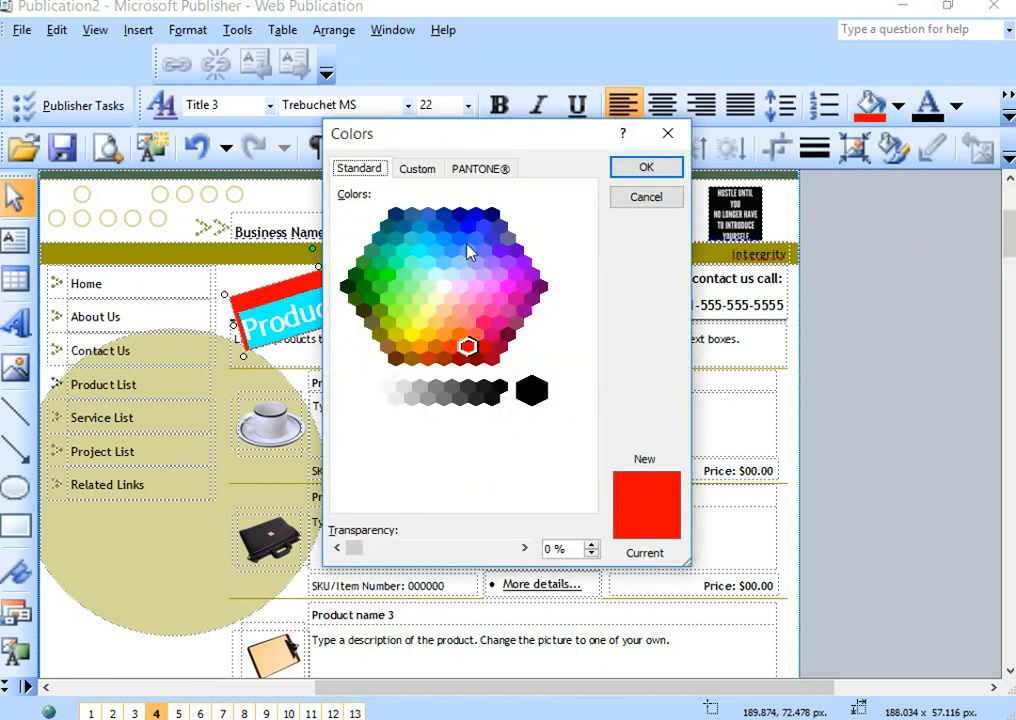
click(465, 224)
click(646, 167)
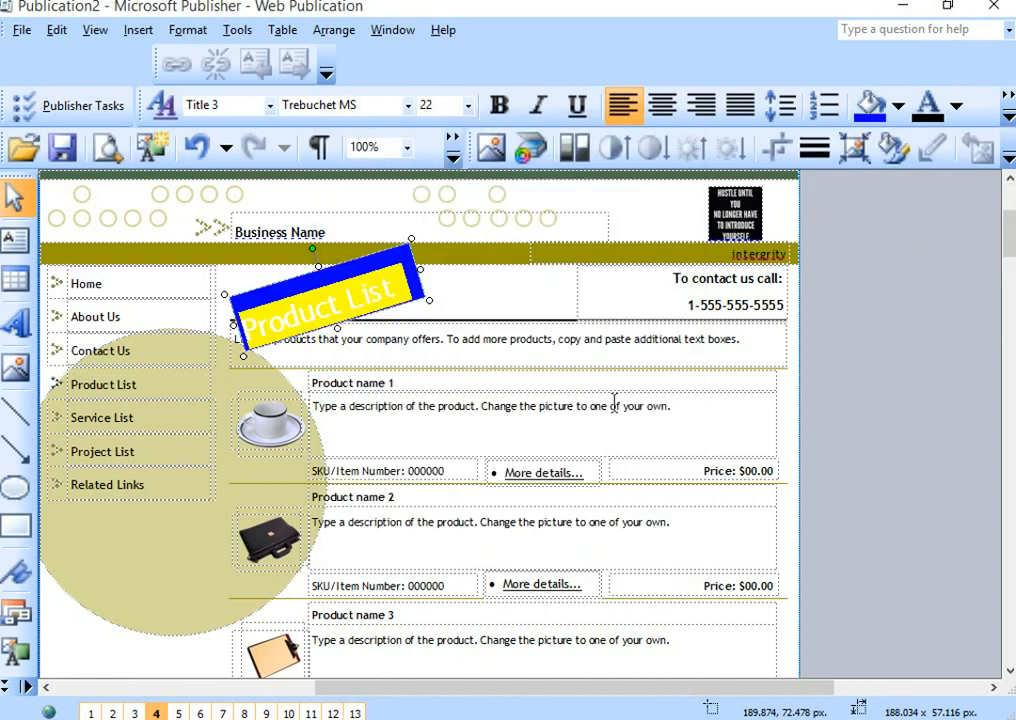
click(459, 291)
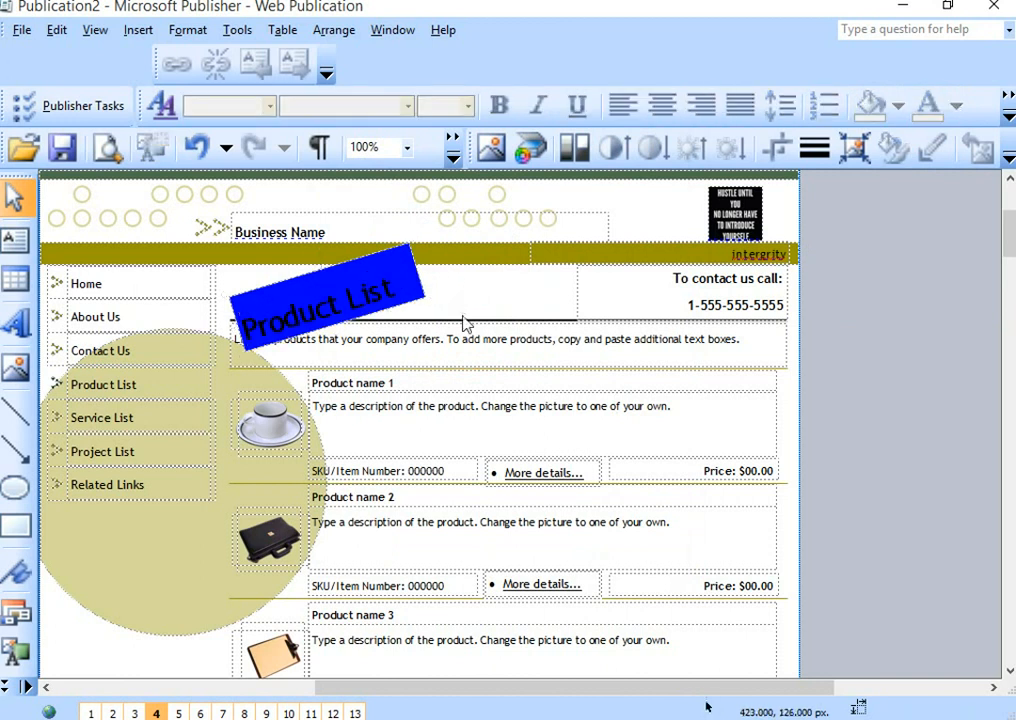
Set the font color of the Product List title text to white
triple_click(403, 288)
click(956, 105)
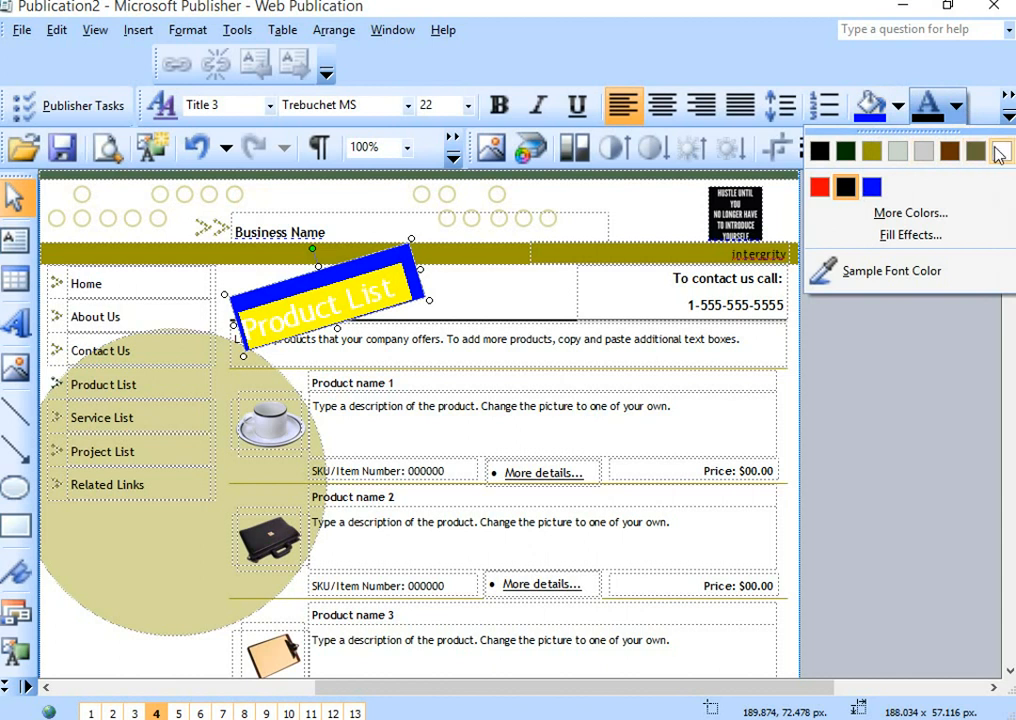
click(998, 151)
click(508, 277)
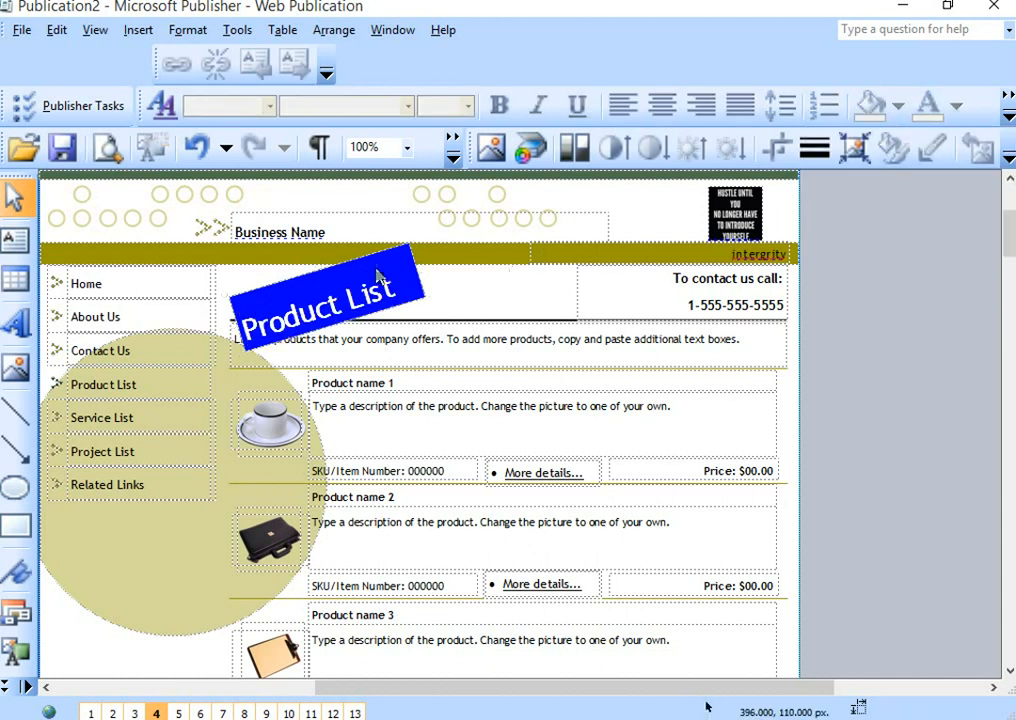
Rotate the Product List title box clockwise until it slopes slightly downward to the right, and reduce its height to about 48 px
click(341, 275)
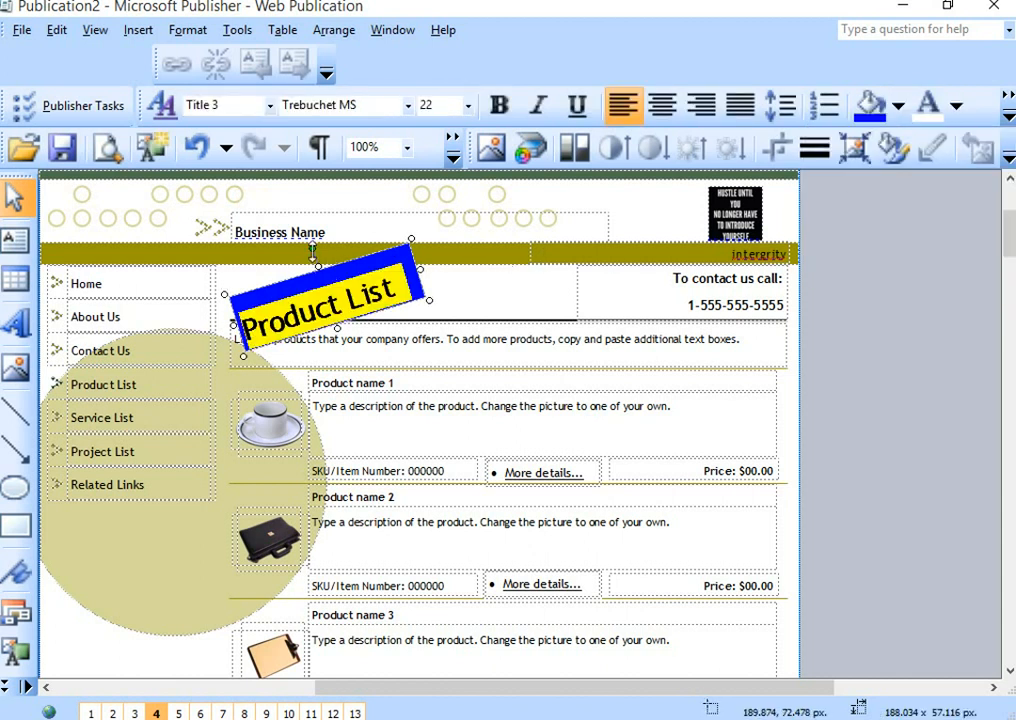
drag(312, 251, 463, 306)
click(469, 311)
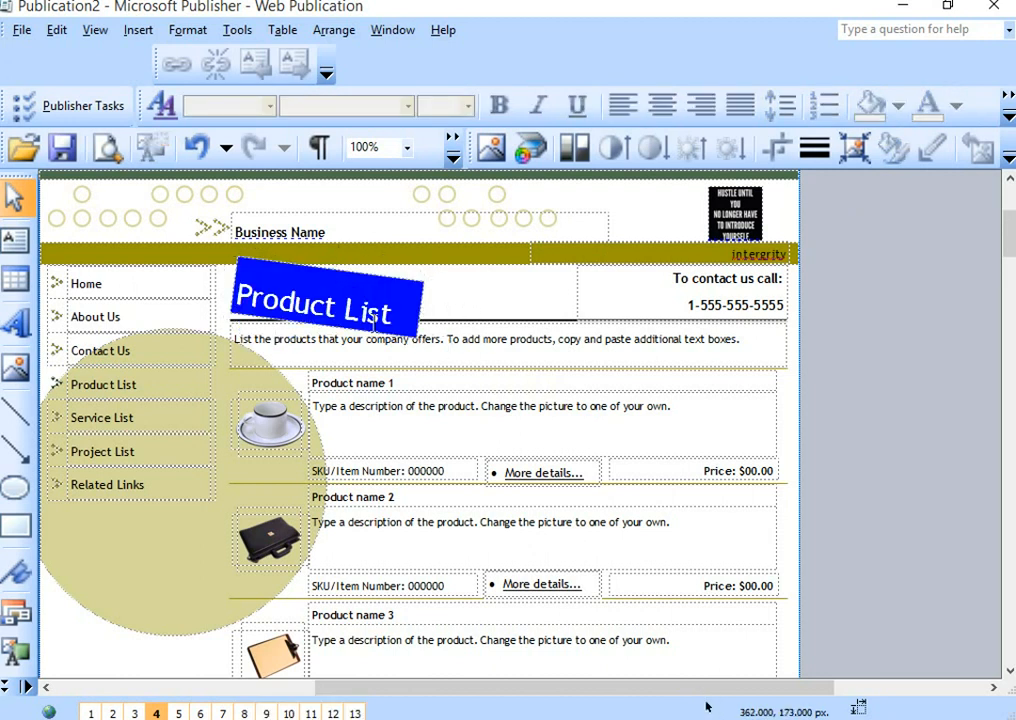
click(330, 268)
mouse_move(329, 268)
mouse_down()
mouse_move(328, 277)
mouse_move(320, 269)
mouse_up()
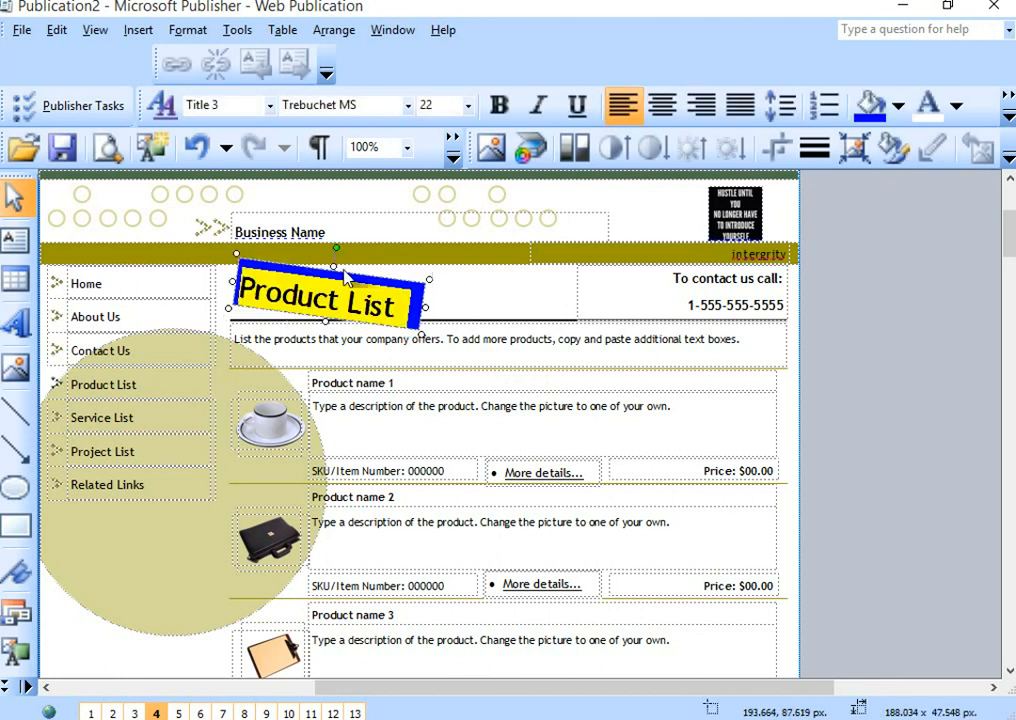
click(519, 306)
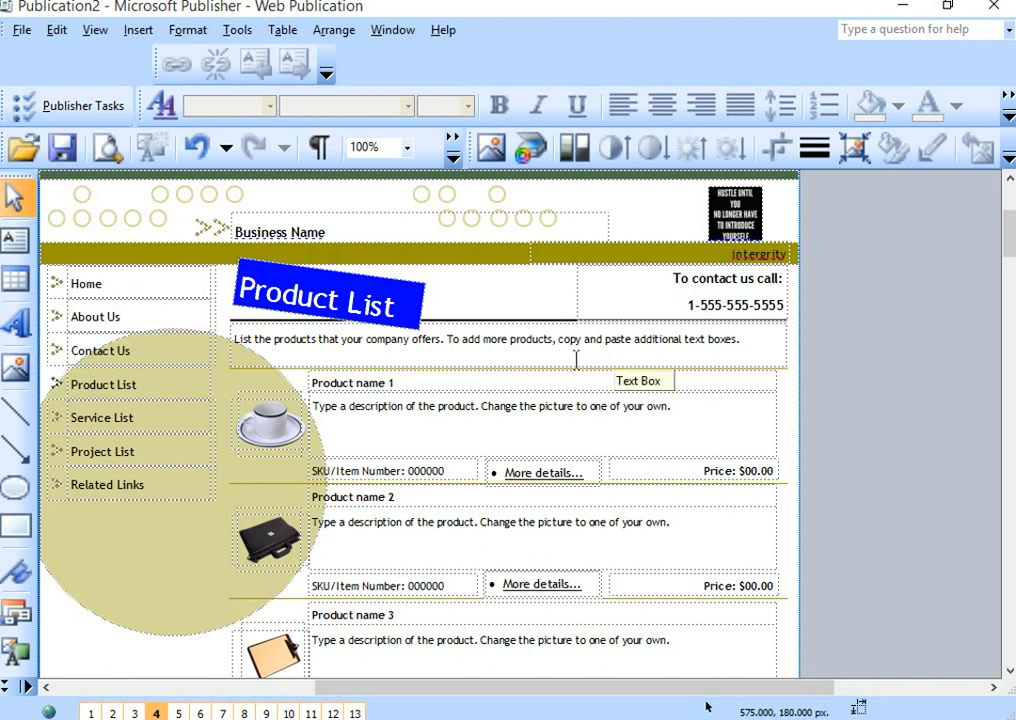
Follow the Project List link in the navigation bar to open the Project List page
drag(404, 311, 204, 306)
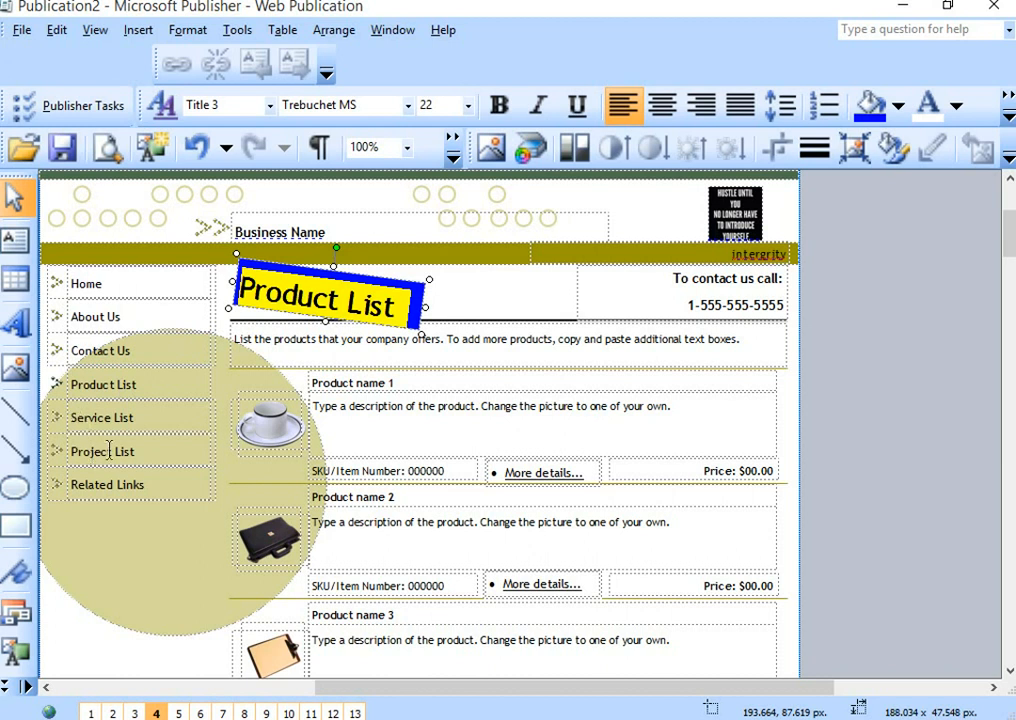
click(78, 446)
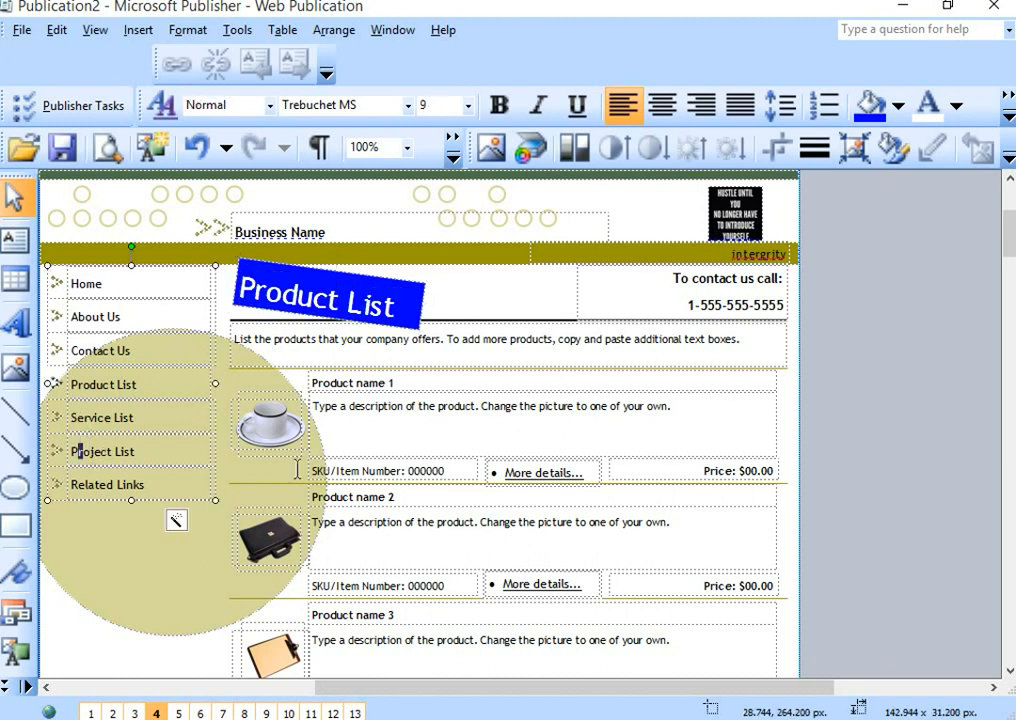
click(404, 442)
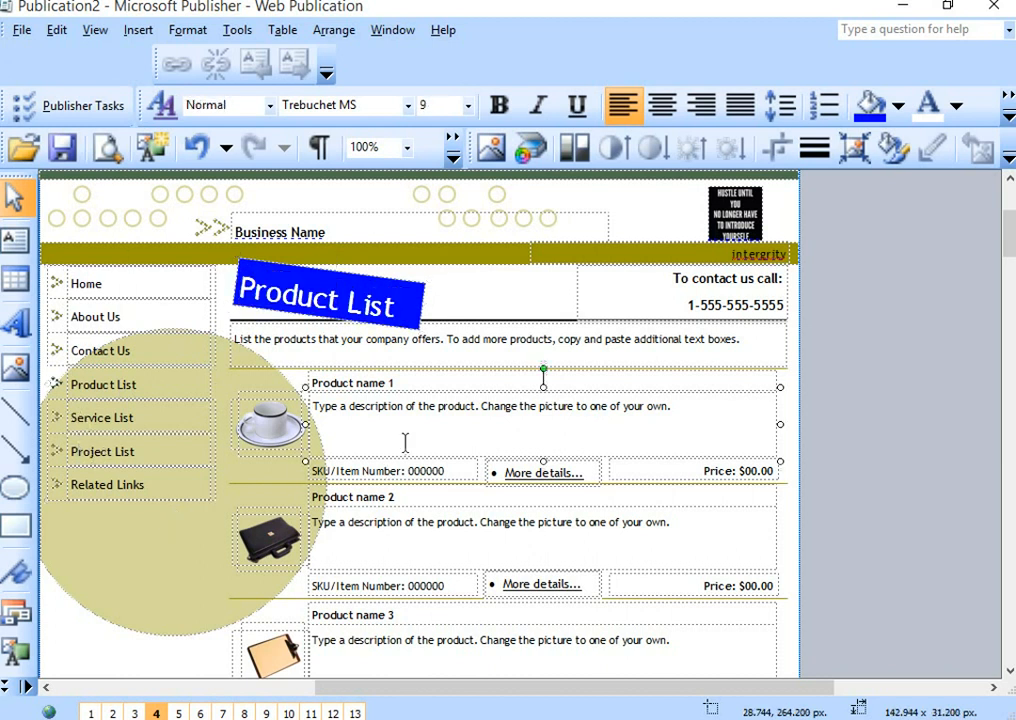
ctrl+click(119, 455)
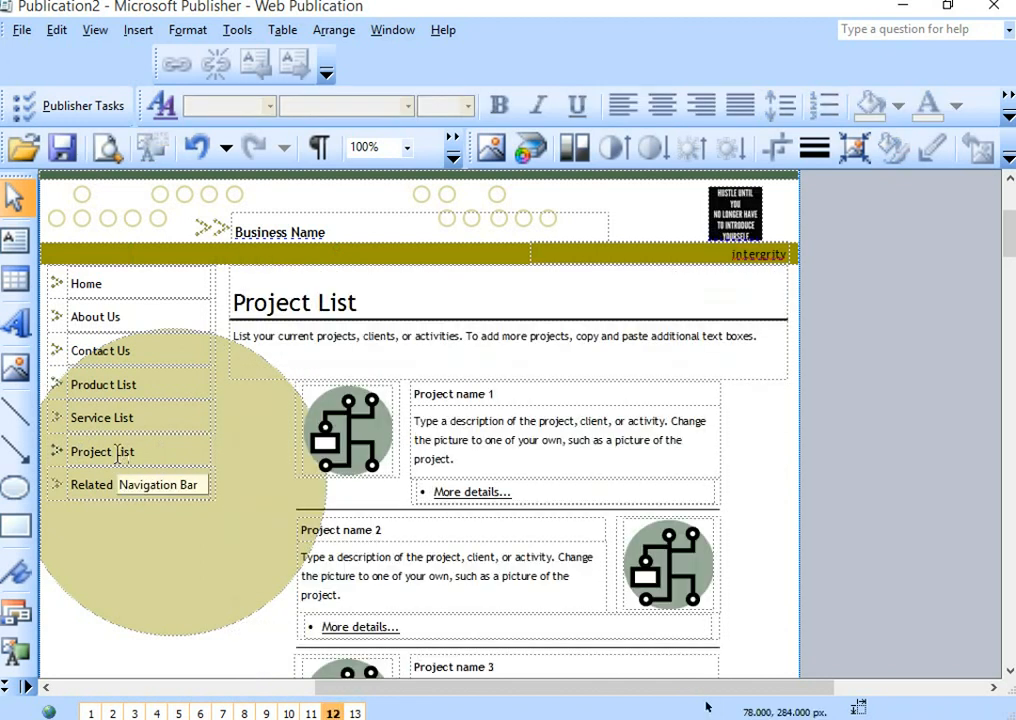
Make the Project List title bold and fill its text box with blue
triple_click(368, 302)
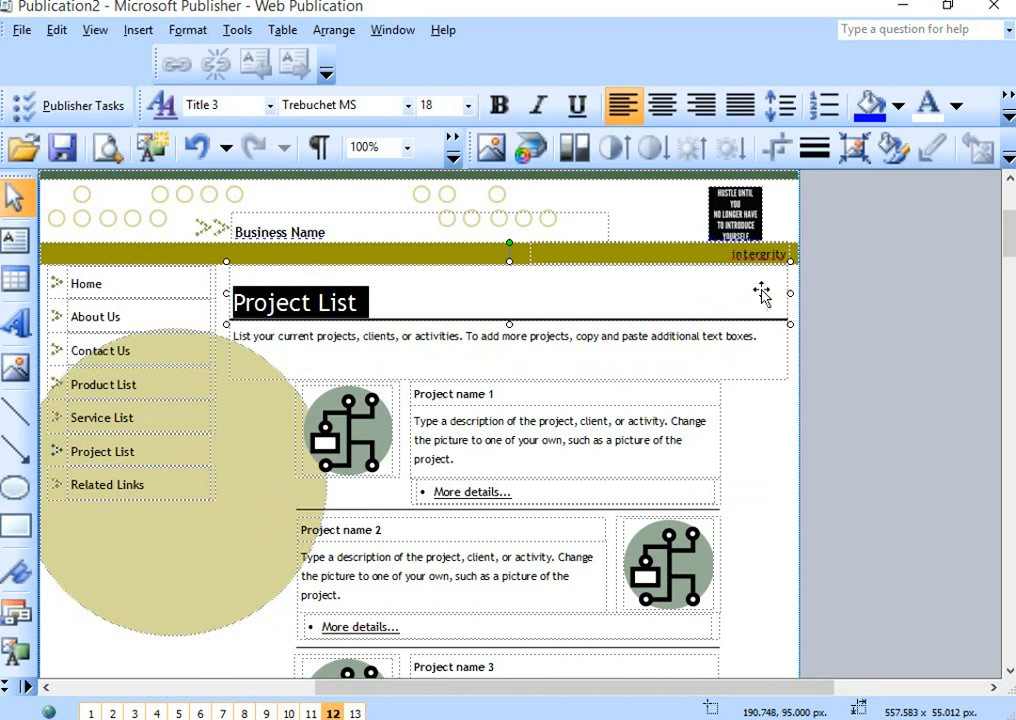
click(503, 108)
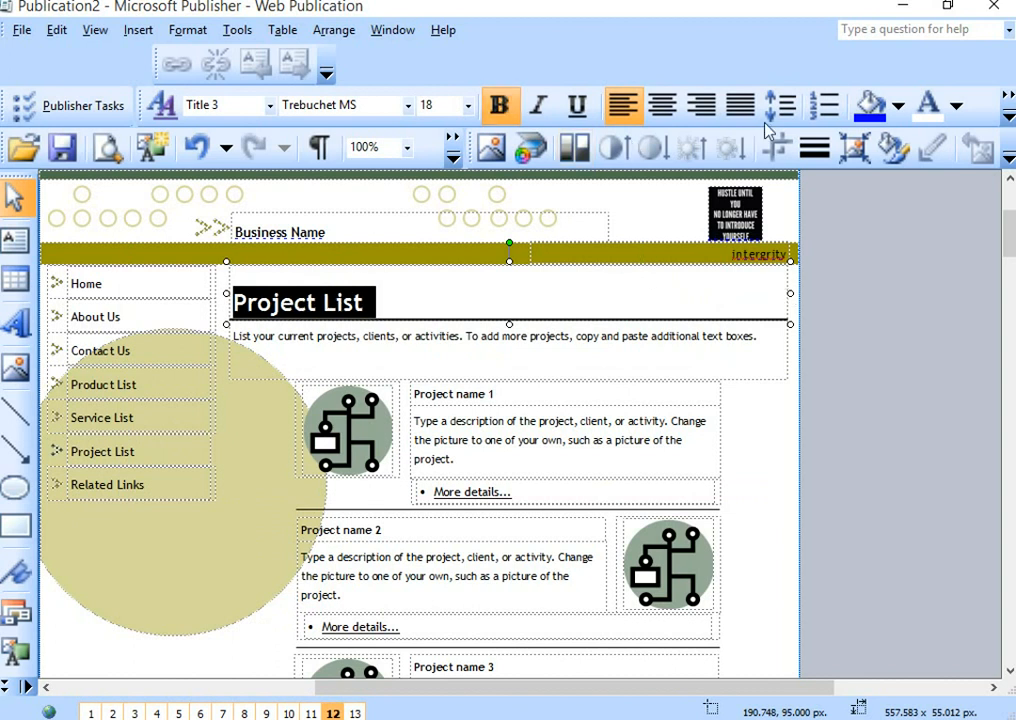
click(899, 106)
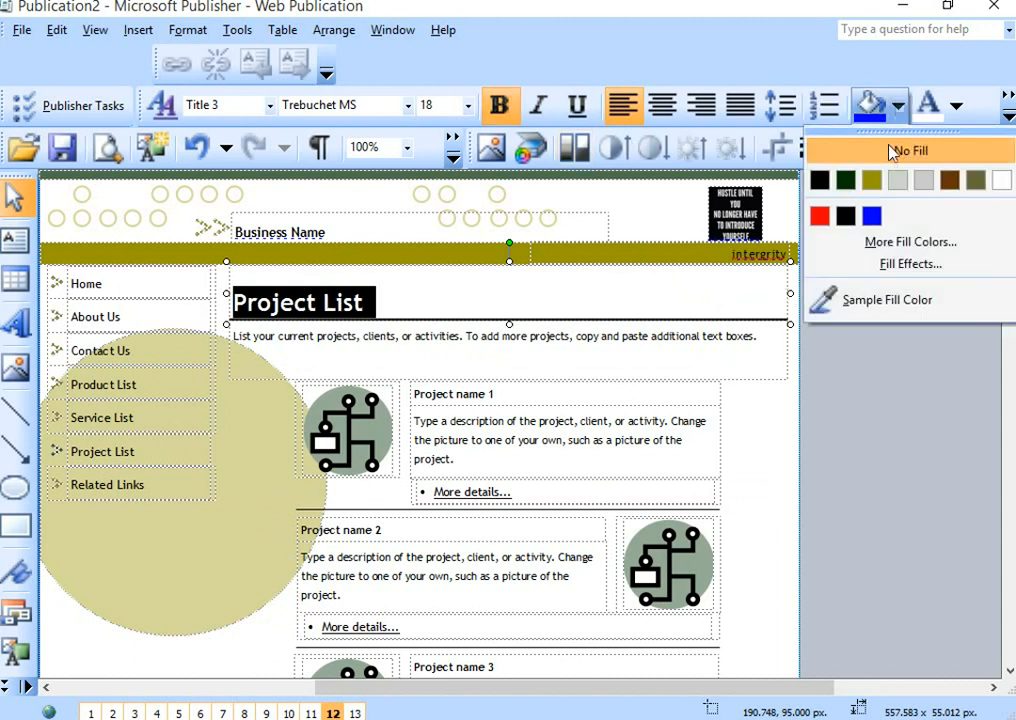
click(868, 214)
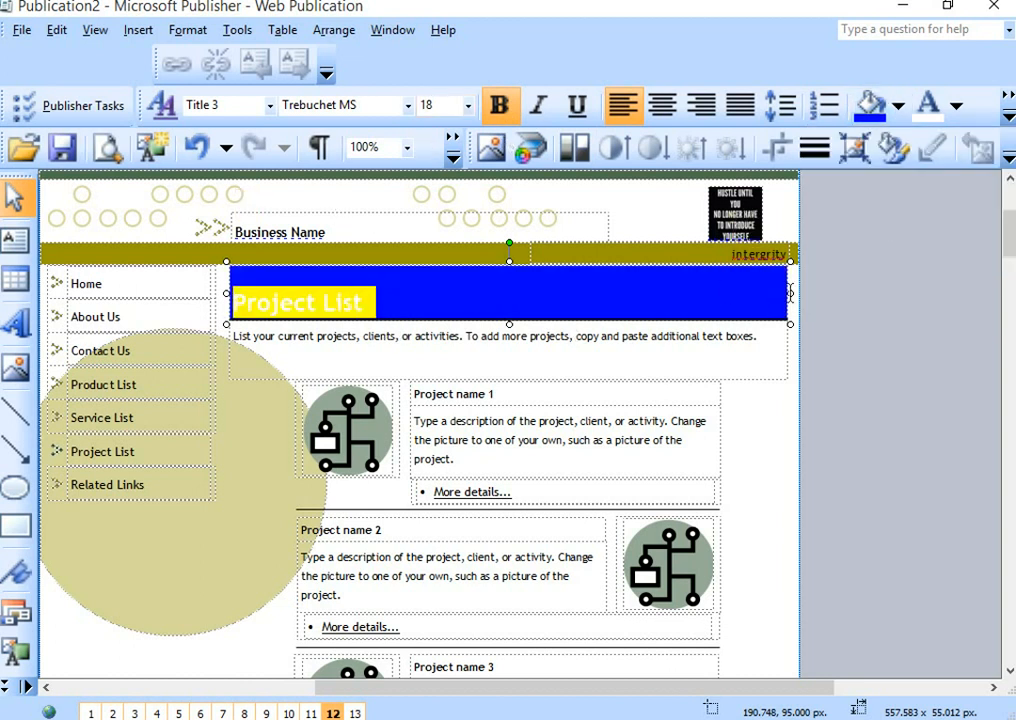
Resize the Project List title box to about 201 by 38 px
drag(789, 291, 431, 280)
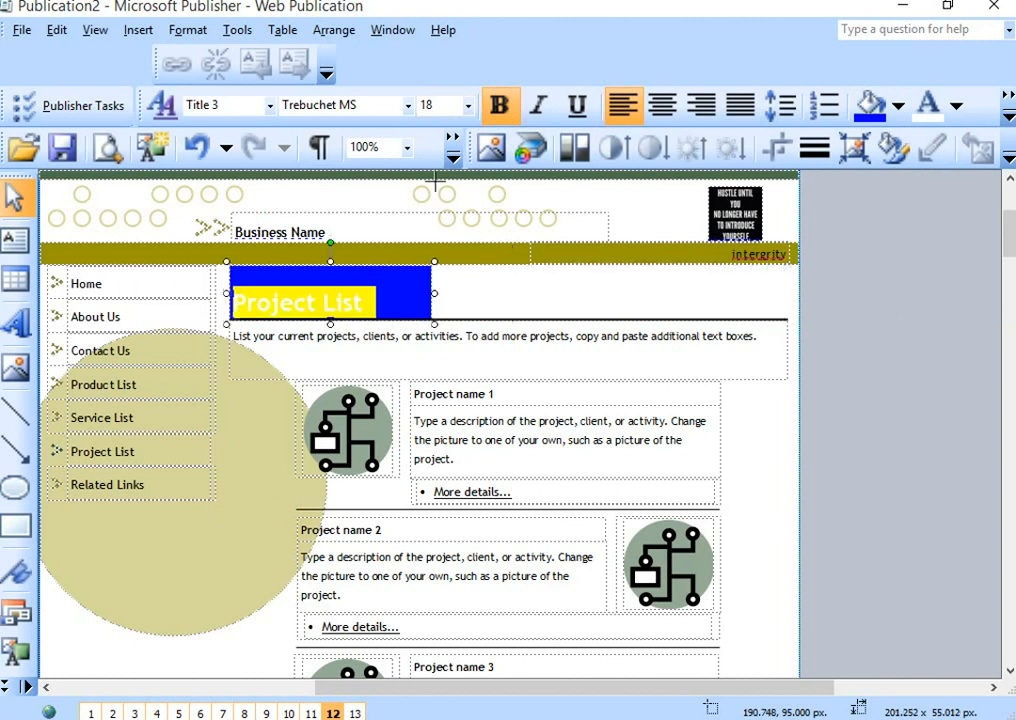
click(329, 272)
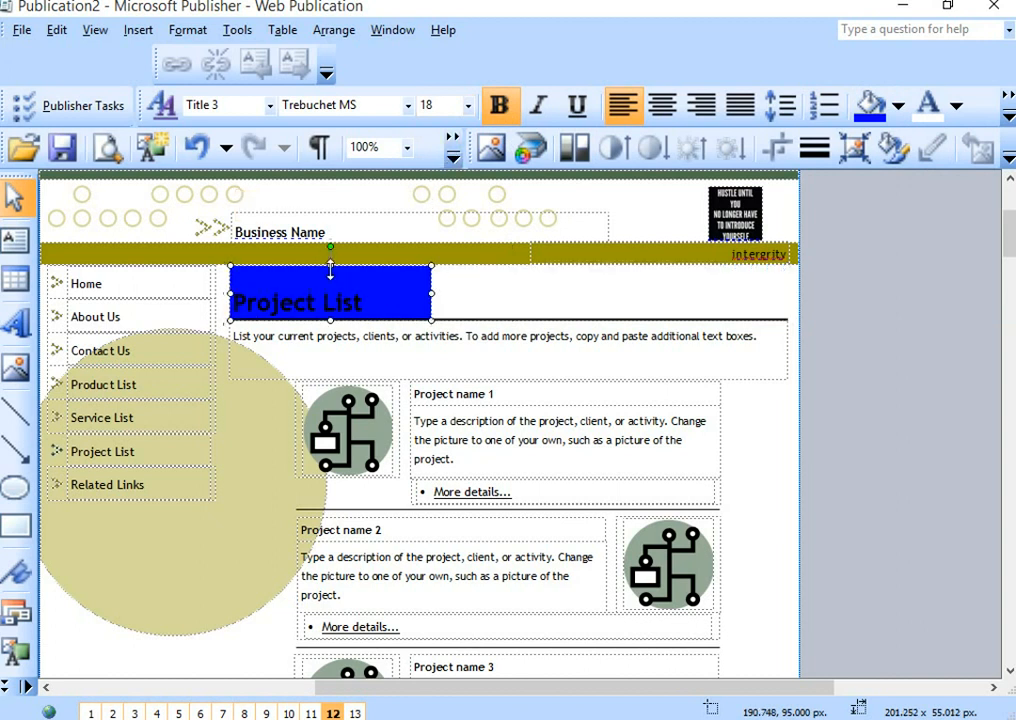
drag(330, 276, 340, 269)
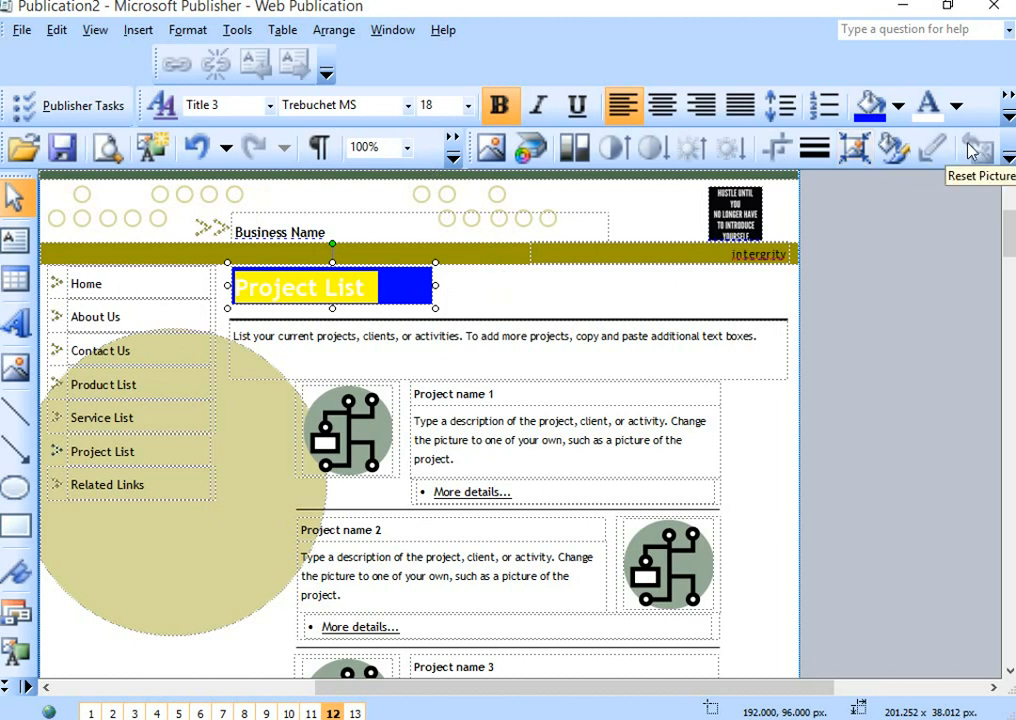
Set the Project List title's font color to yellow from the standard colors and narrow its box to about 164 px
click(956, 105)
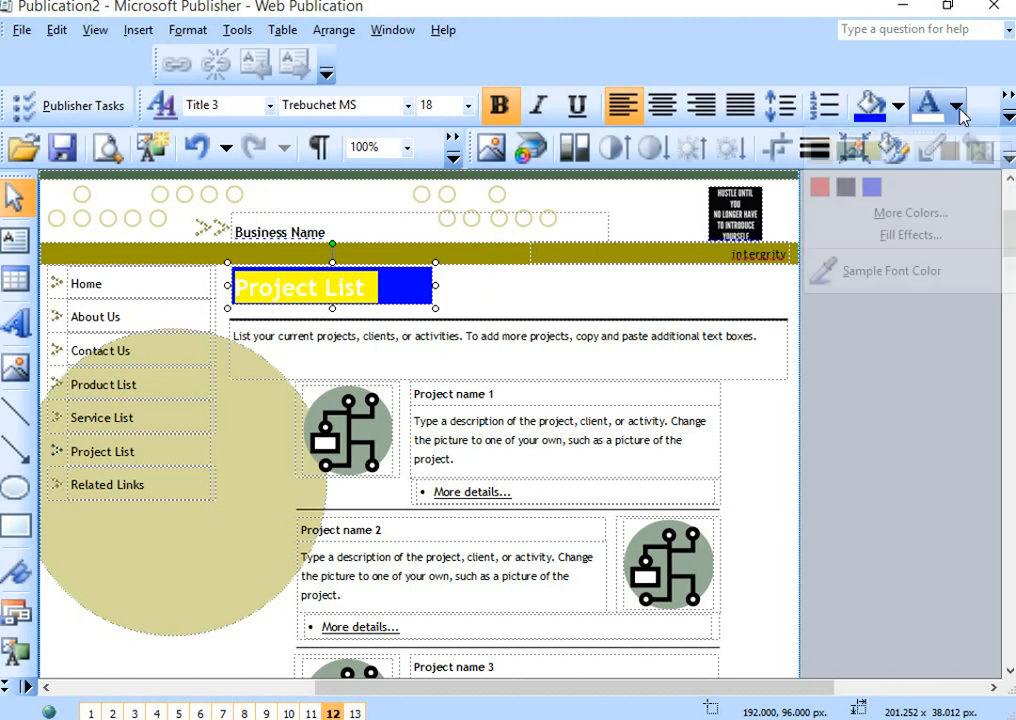
click(905, 214)
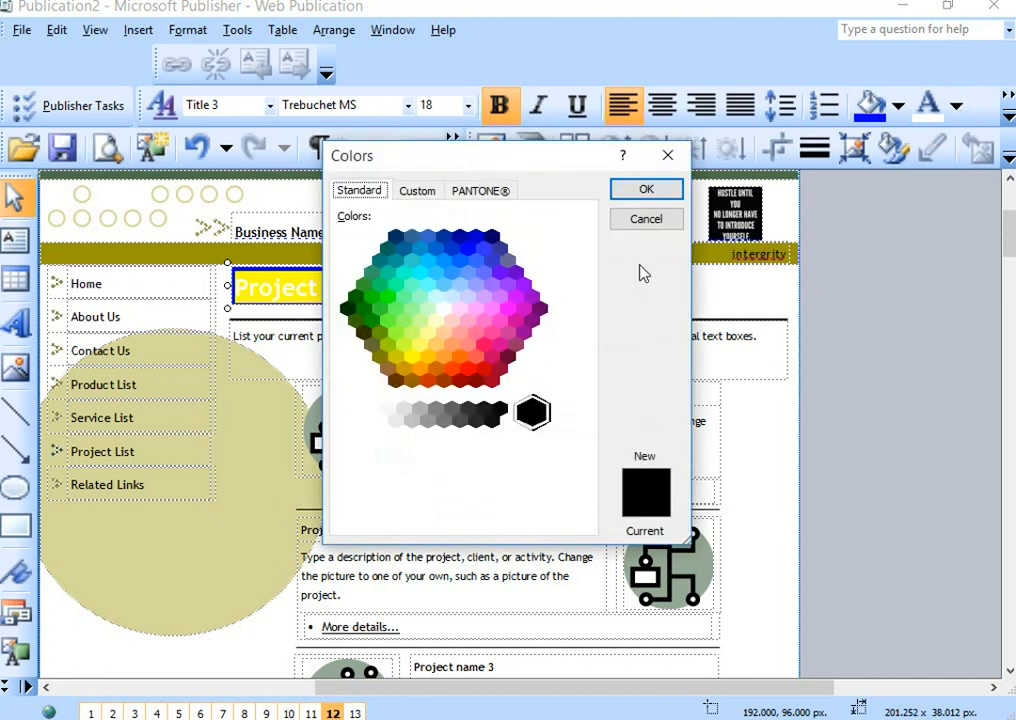
click(414, 356)
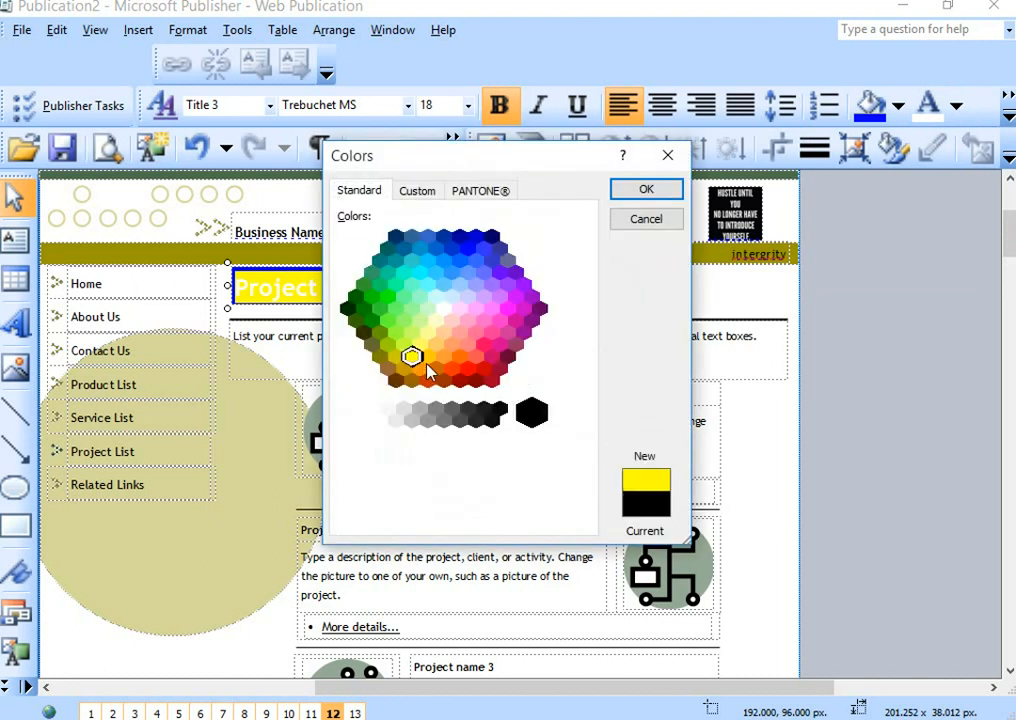
click(646, 190)
click(440, 290)
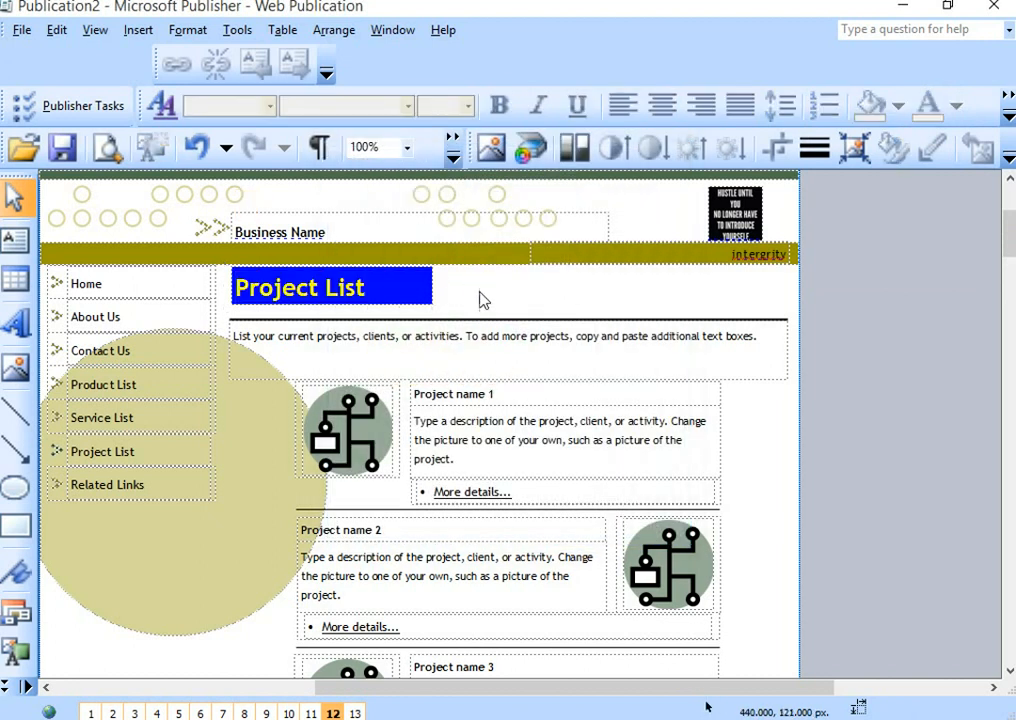
click(428, 287)
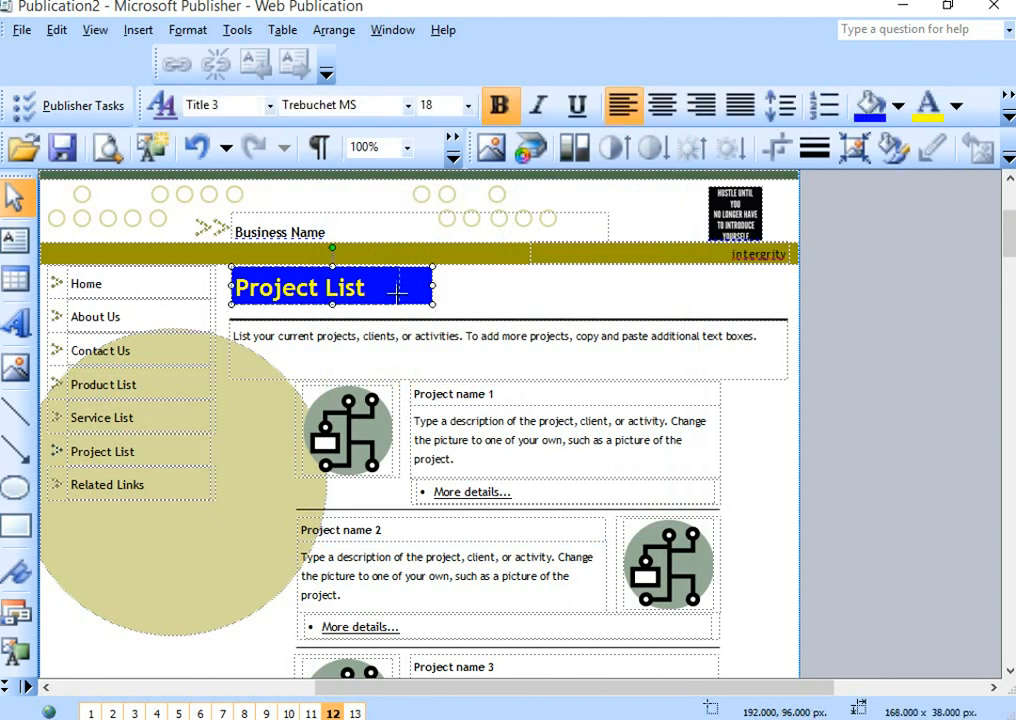
drag(432, 287, 398, 290)
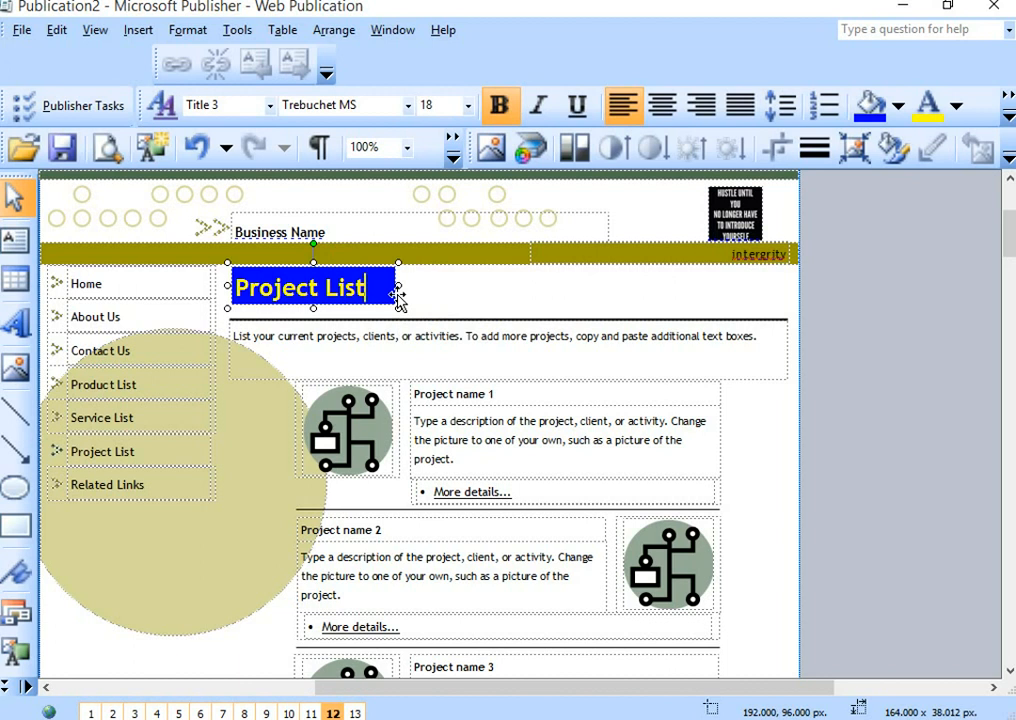
Replace the Business Name placeholder in the page header with "northbridge technologies"
drag(326, 233, 187, 250)
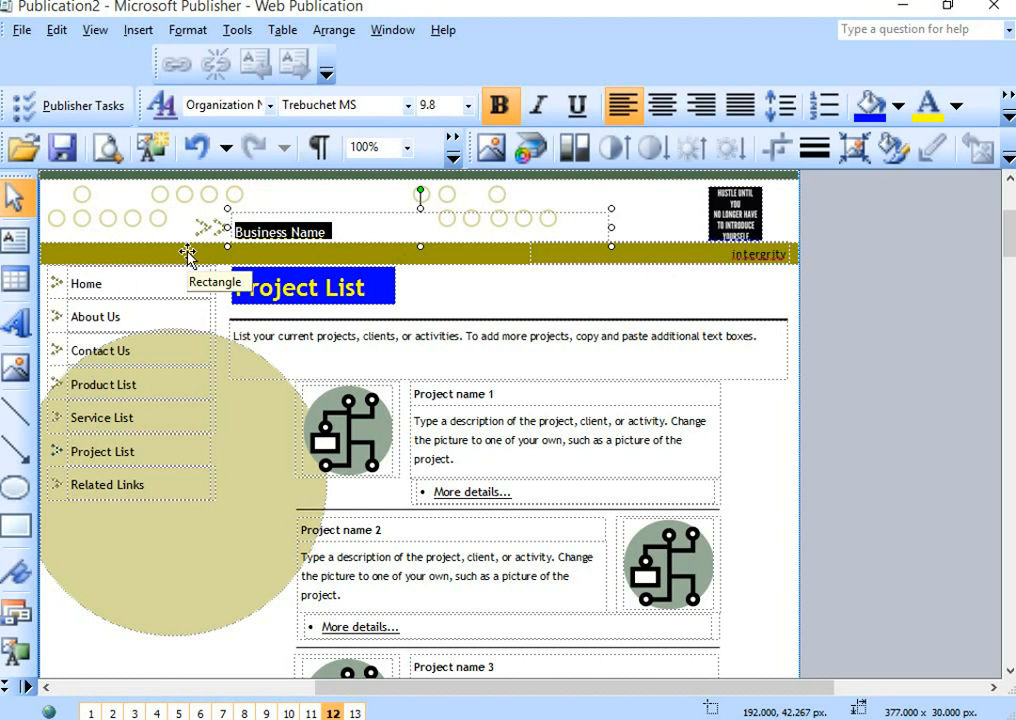
text(nor)
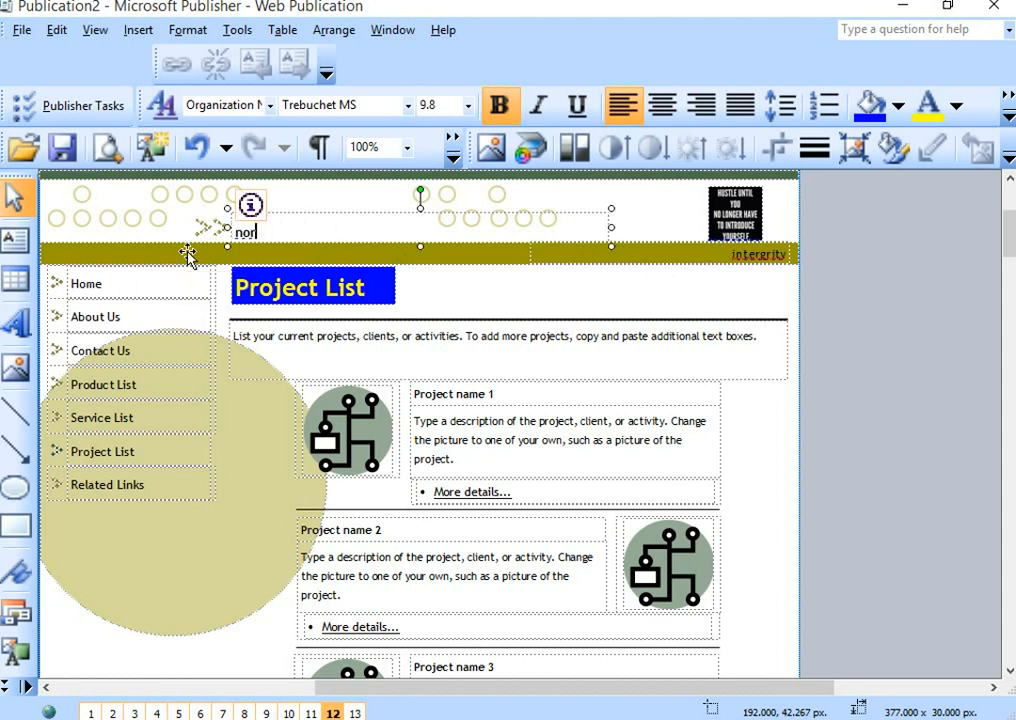
text(thbrid)
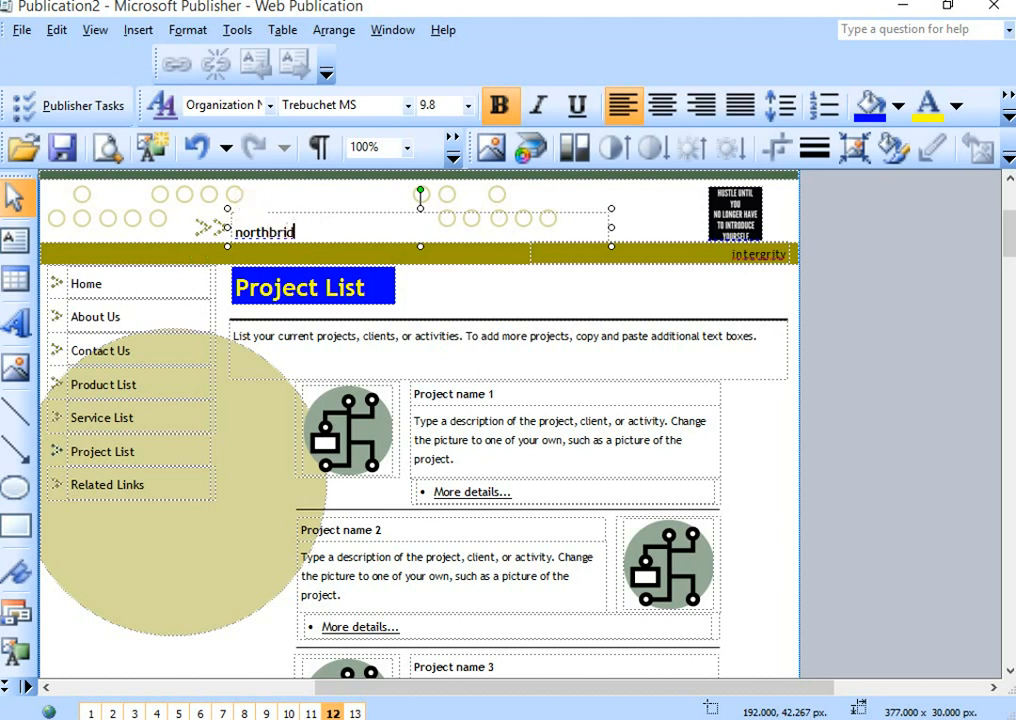
text(ge tech)
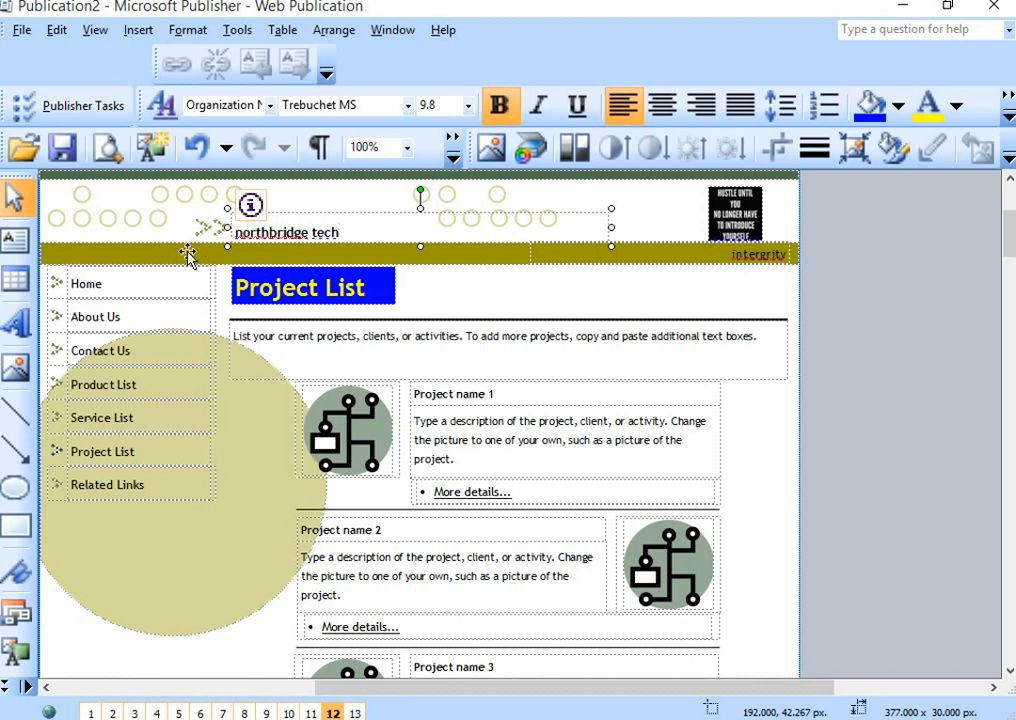
text(nologies)
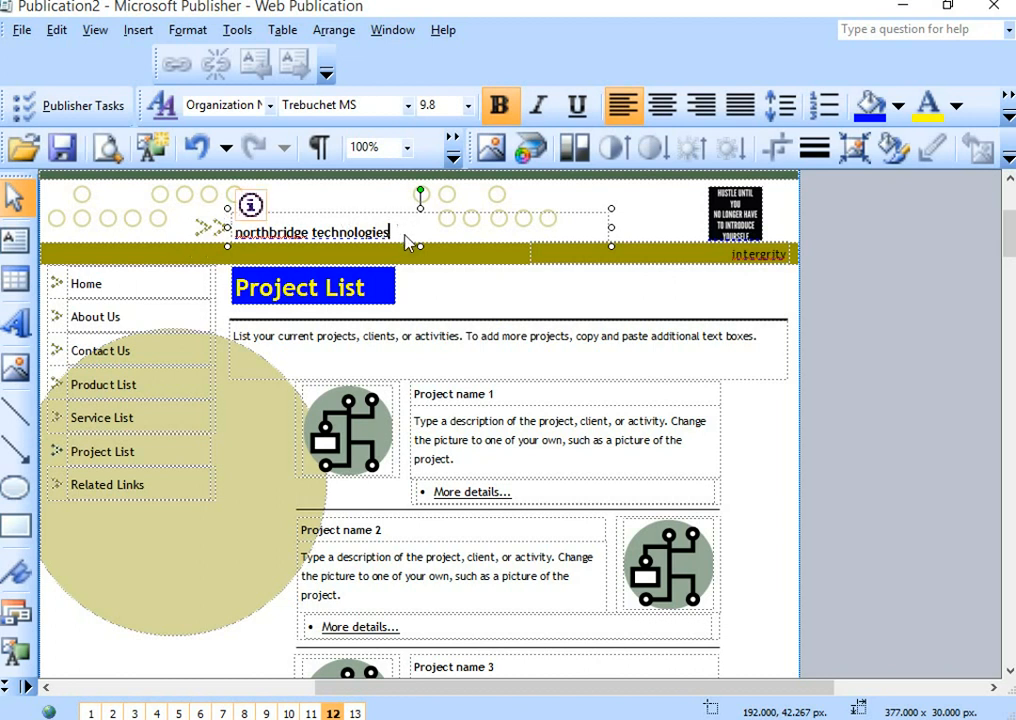
Enlarge the northbridge technologies text box in the header to about 468 by 104 px and fill it with red
drag(405, 234, 206, 234)
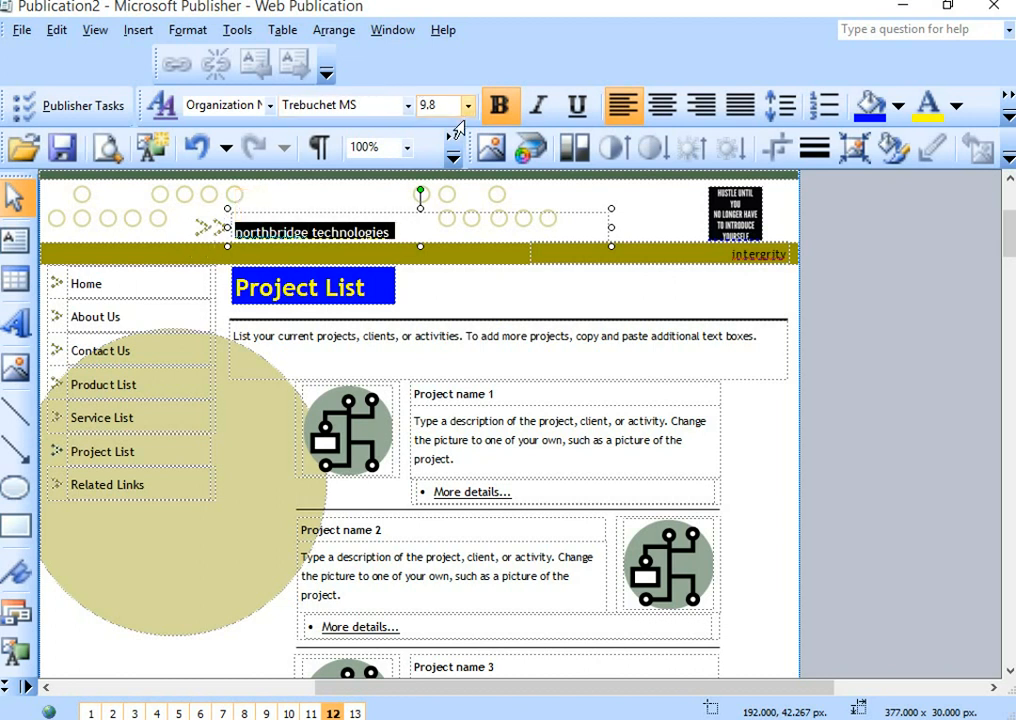
drag(420, 208, 418, 175)
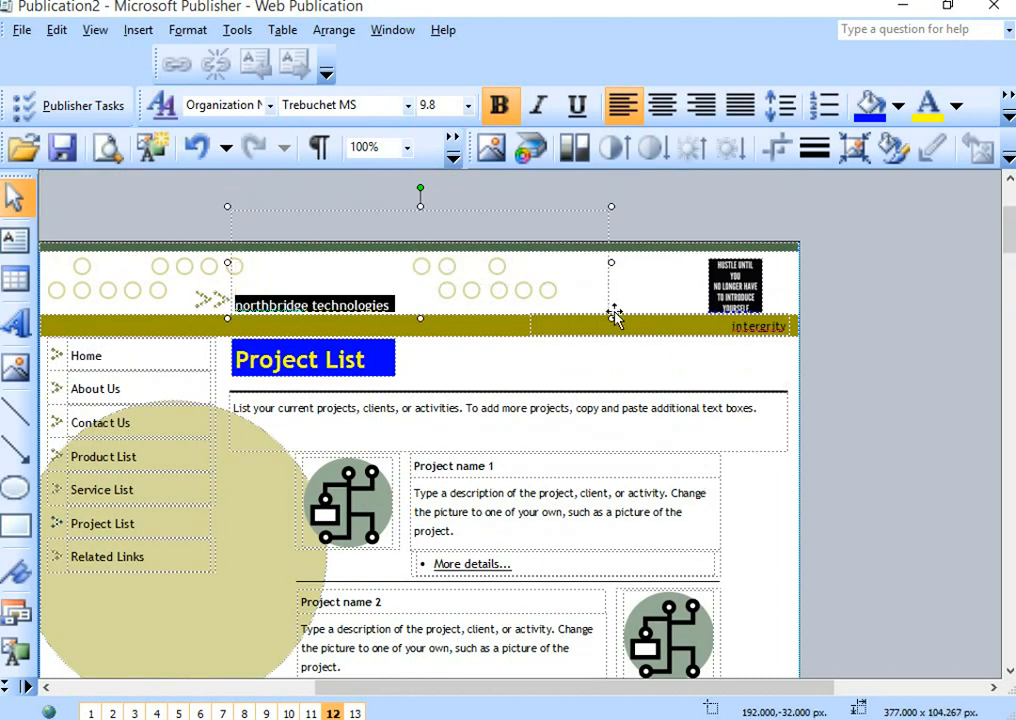
click(898, 106)
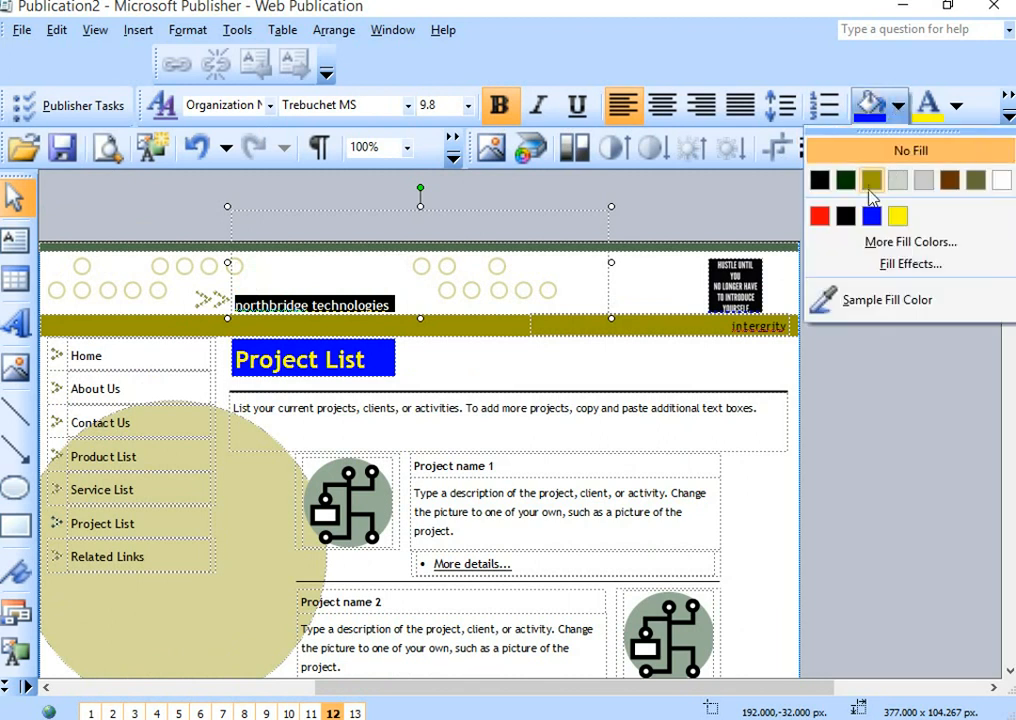
click(818, 216)
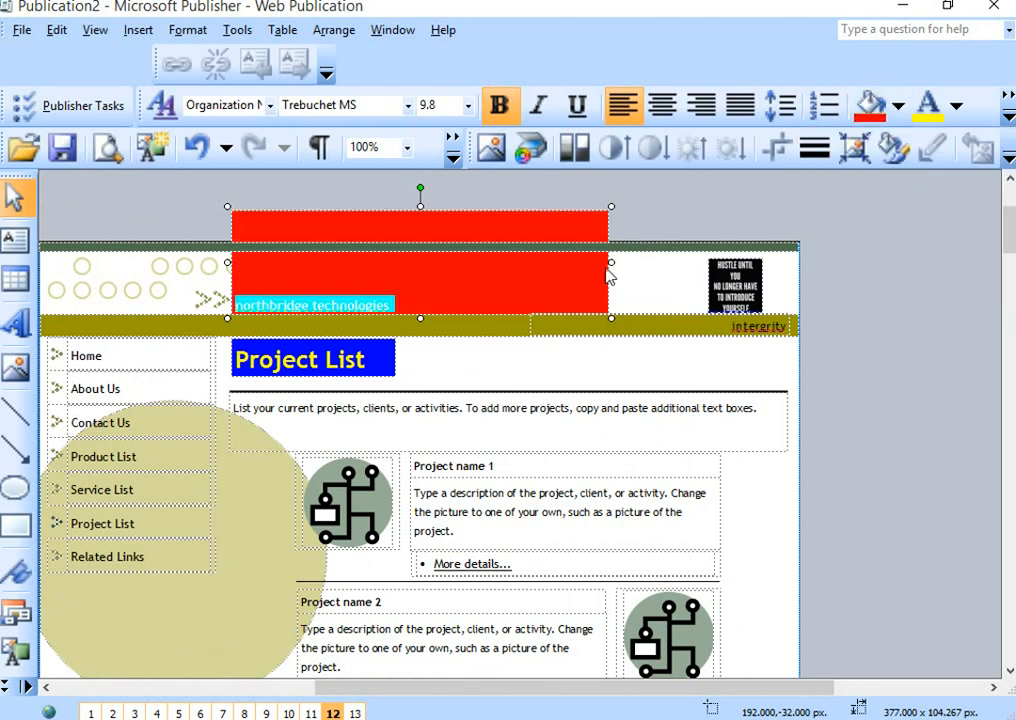
drag(612, 263, 702, 270)
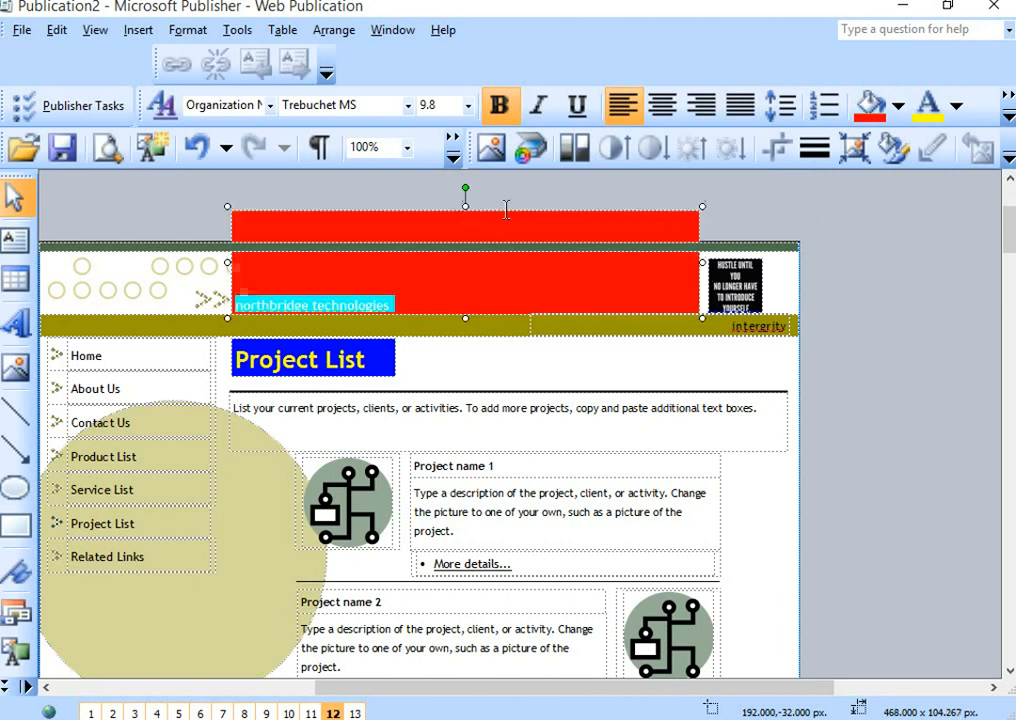